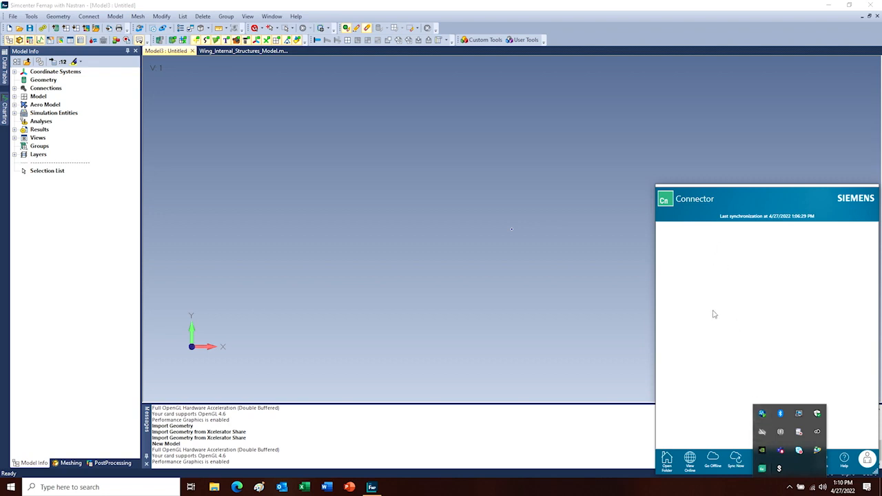
Import the Wing_Internal_Structures.x_t geometry from the Internal_Wing_Structure project on Xcelerator Share with a scale factor of 39.37.
left_click(704, 271)
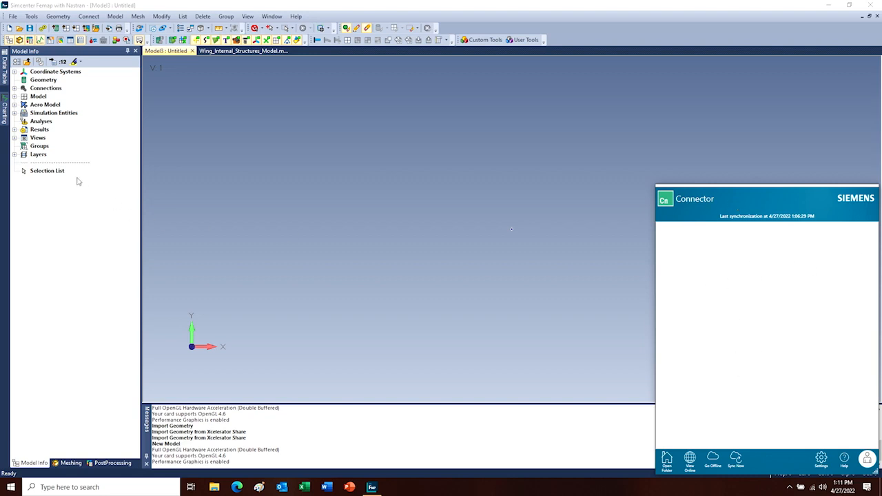
left_click(93, 6)
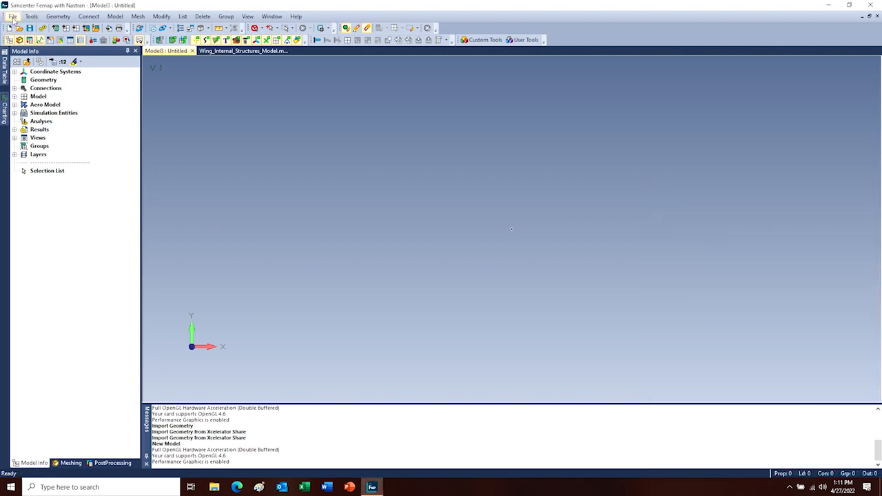
left_click(13, 16)
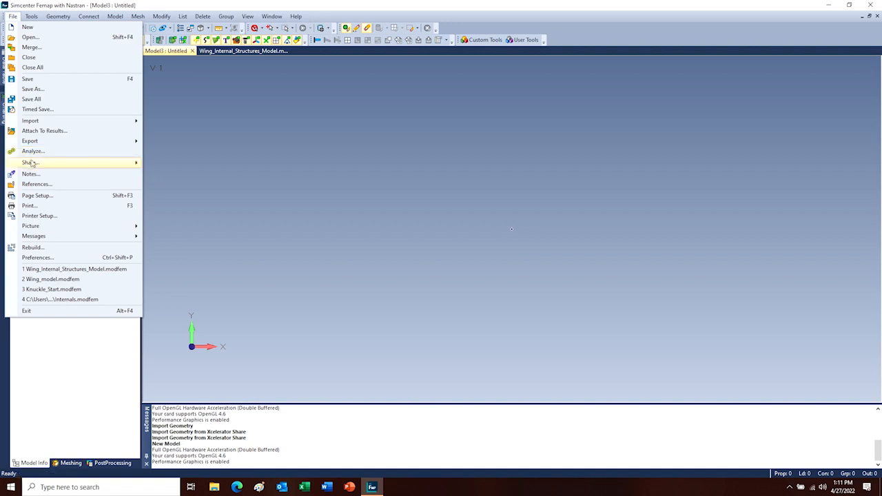
mouse_move(31, 164)
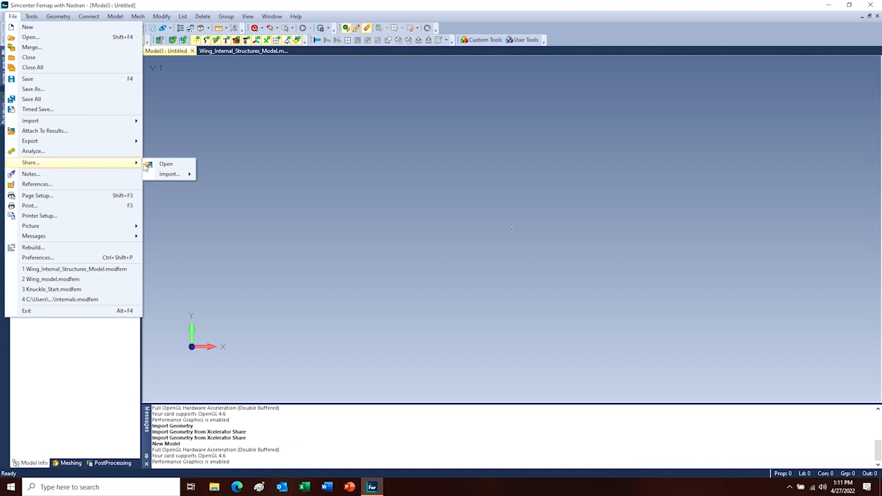
mouse_move(171, 173)
left_click(213, 177)
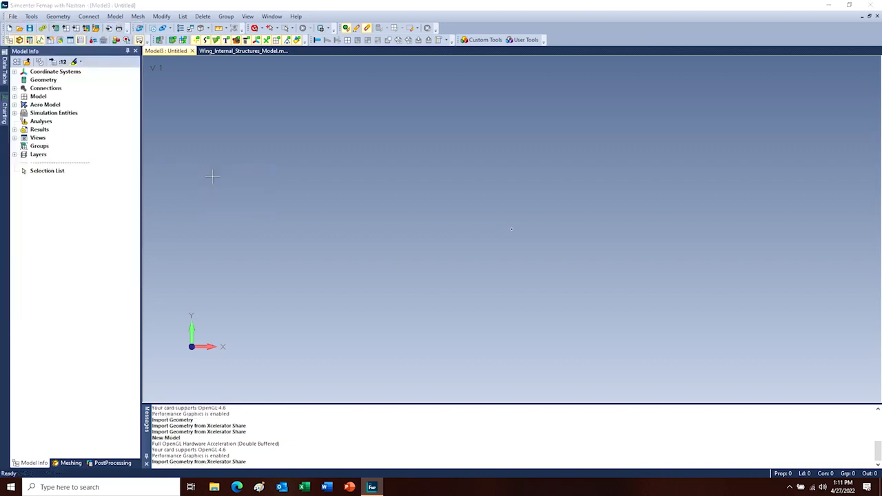
left_click(297, 245)
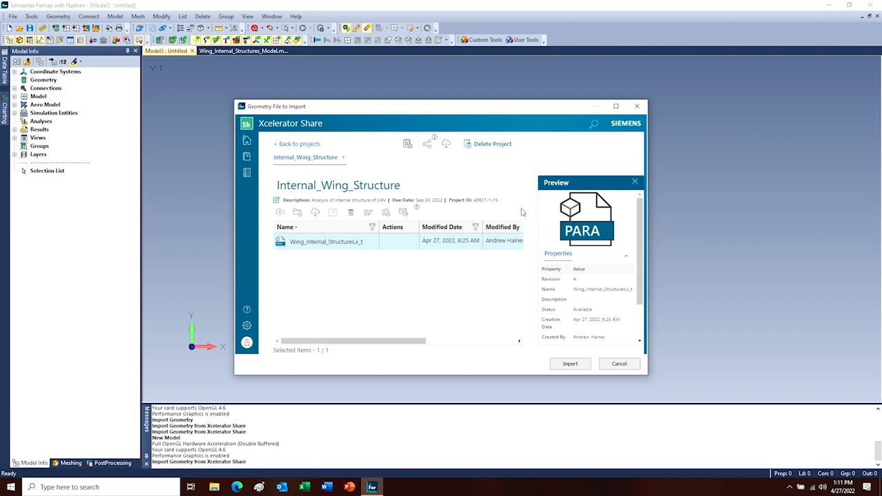
left_click(572, 365)
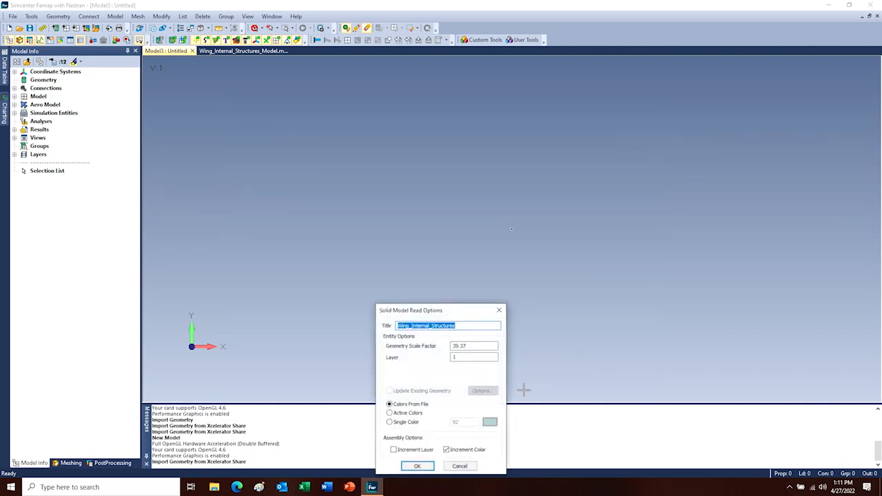
left_click(418, 467)
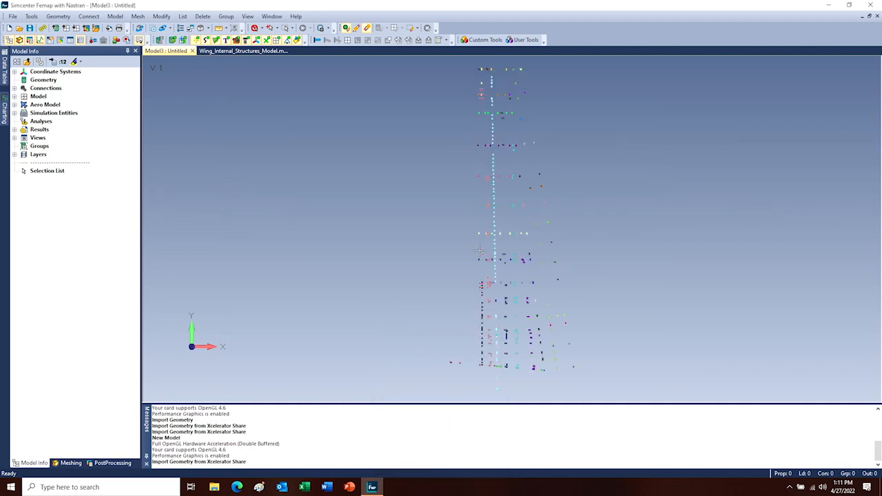
middle_click_drag(230, 230, 375, 423)
scroll(612, 169, "up", 3)
middle_click_drag(478, 337, 515, 245, "ctrl")
scroll(535, 219, "up", 1)
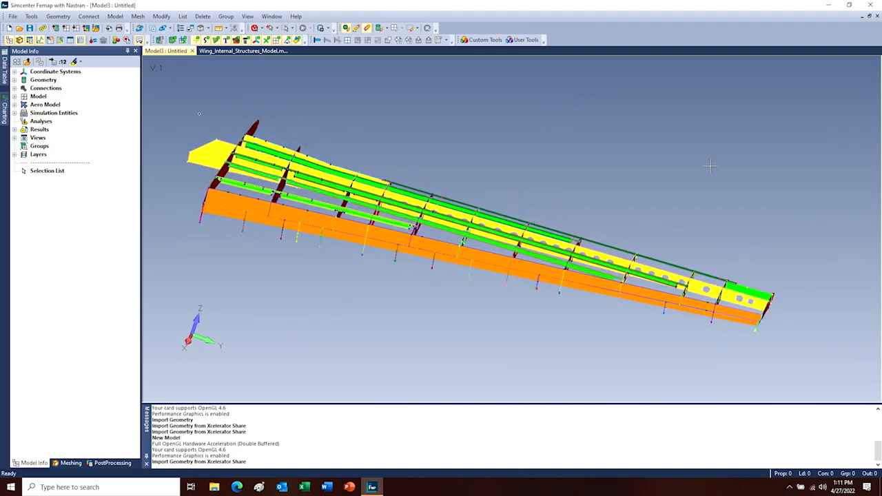
Start saving the Wing_Internal_Structures_Model under a new name, choosing the Connector project folder Internal_Wing_Structure as its location.
left_click(249, 51)
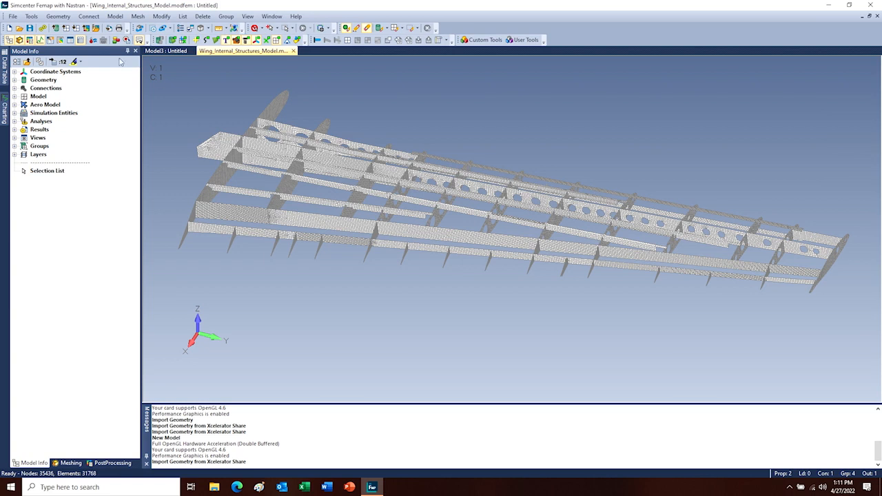
left_click(13, 18)
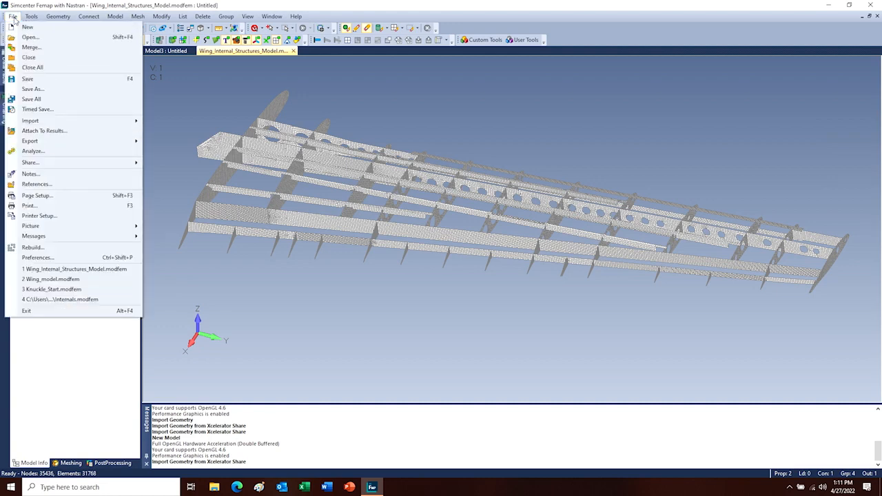
left_click(14, 88)
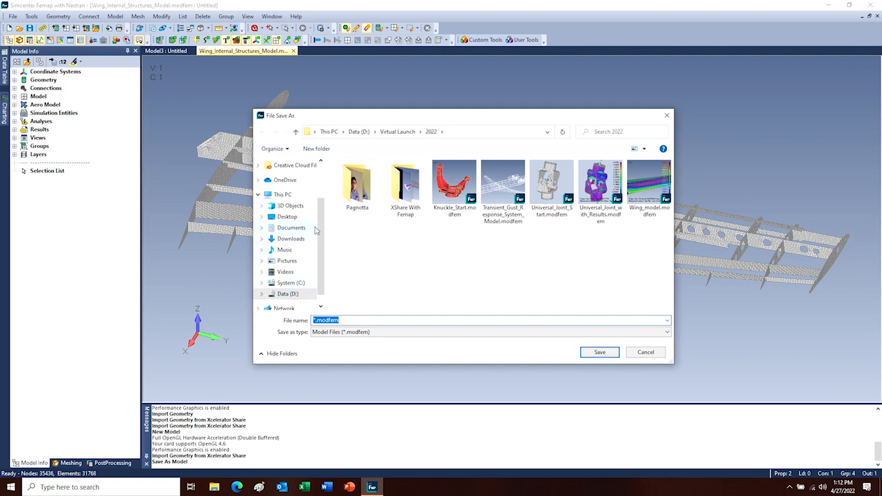
scroll(313, 234, "up", 1)
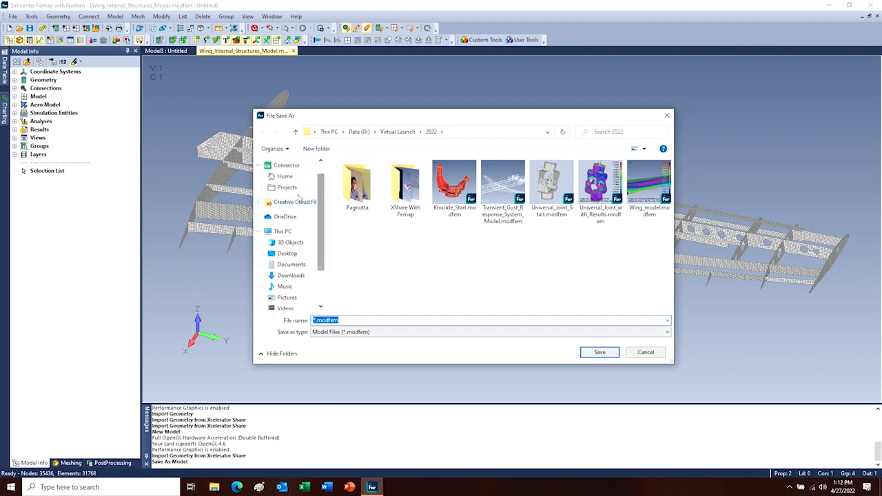
left_click(286, 187)
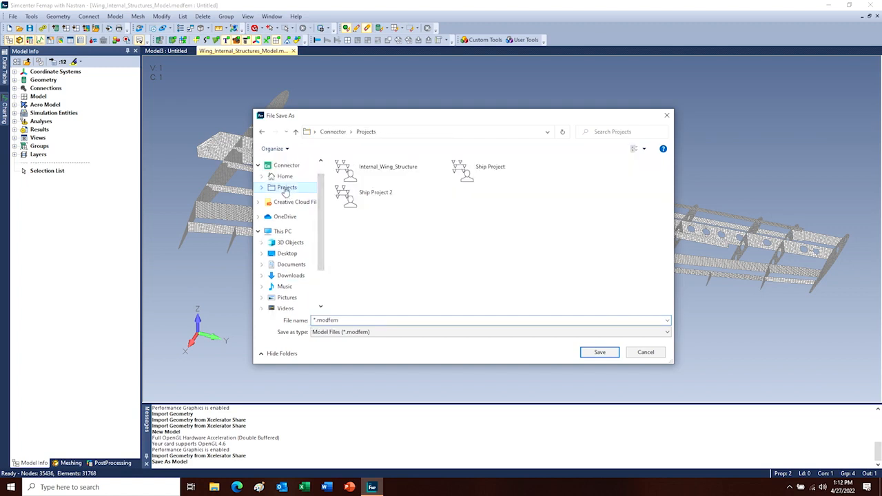
double_click(366, 173)
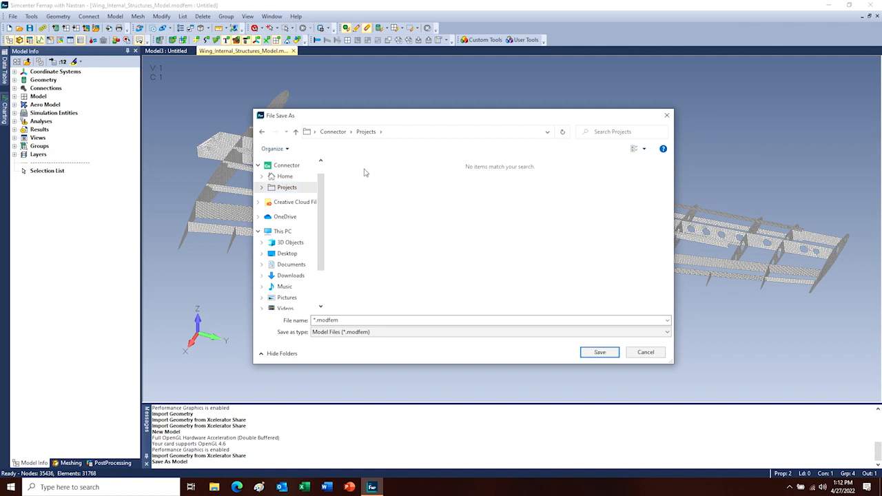
Name the model file Internal.modfem, save it in the project folder and dismiss the check-out message.
left_click(316, 320)
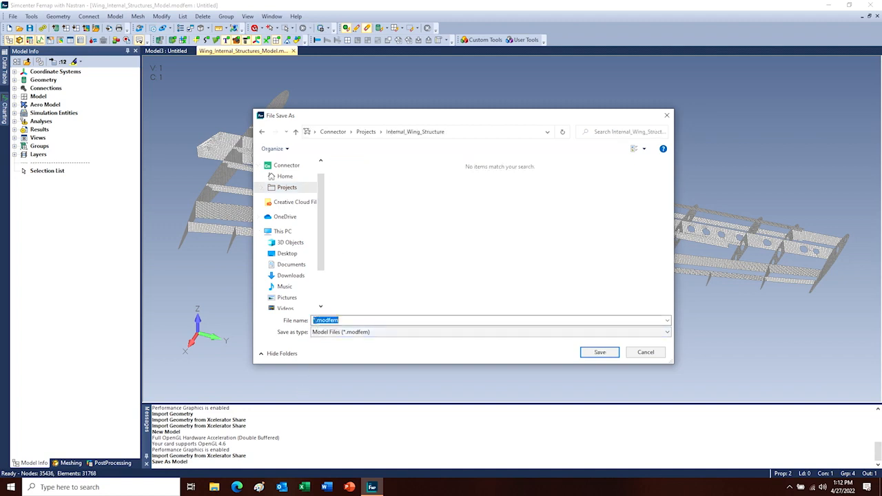
left_click(315, 321)
key("BackSpace")
type("Internal")
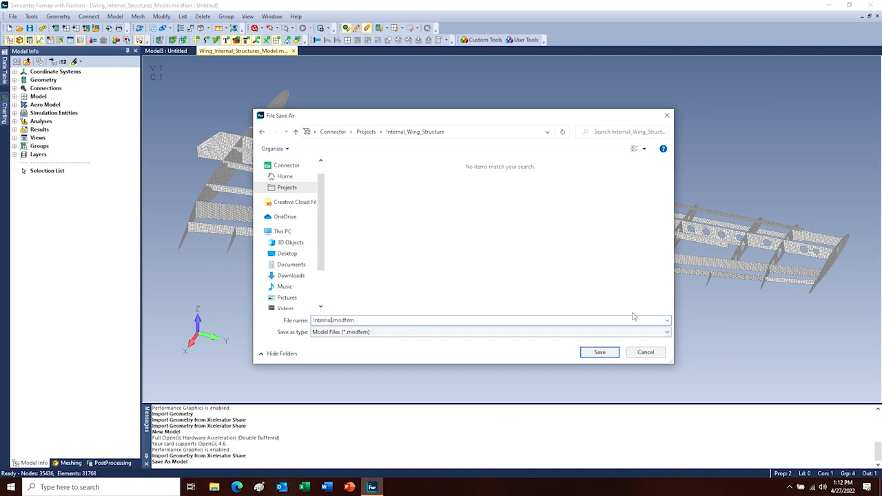
left_click(598, 352)
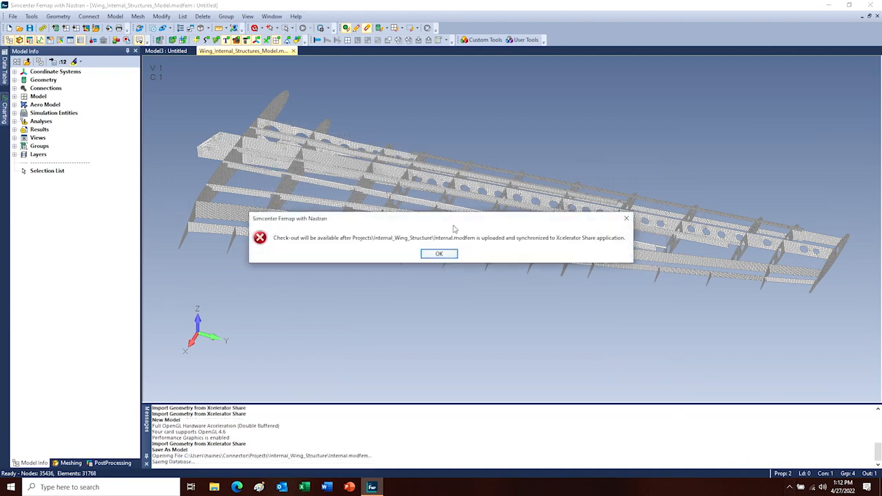
left_click_drag(416, 223, 421, 189)
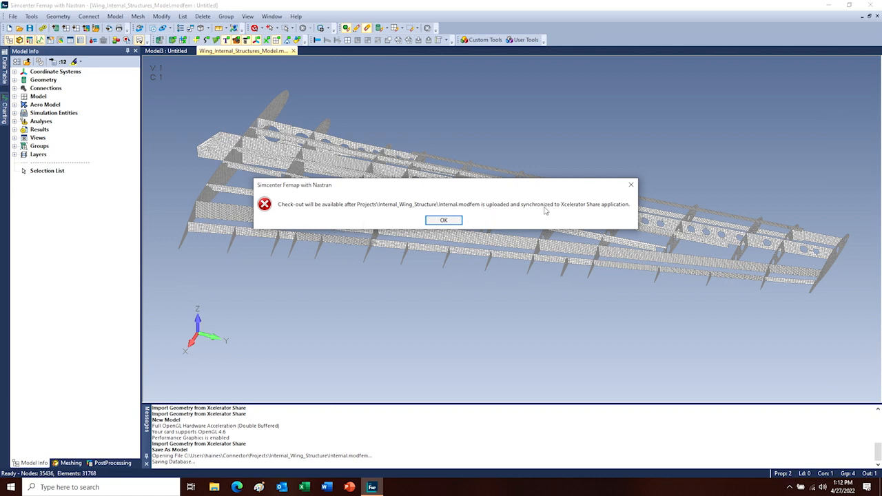
left_click(448, 222)
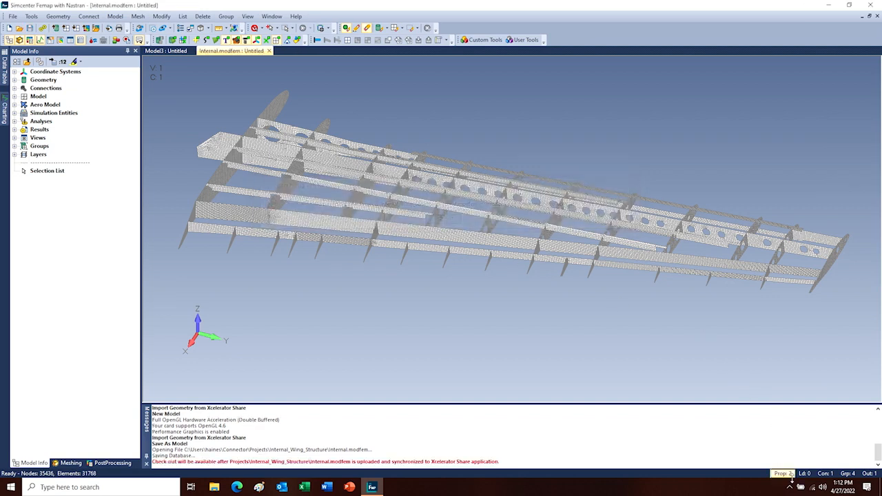
Check the upload status of Internal.modfem in Connector.
left_click(790, 487)
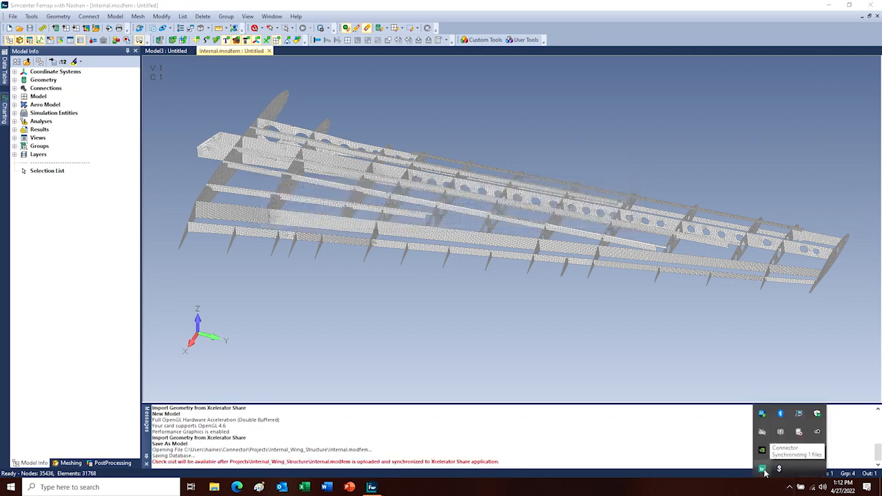
left_click(763, 470)
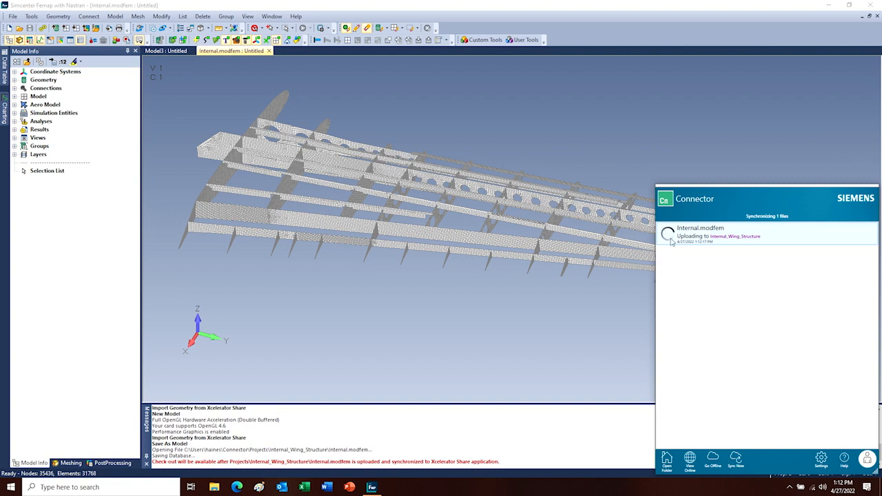
left_click(395, 3)
Close the Internal.modfem and Model3 models without saving changes to Model3.
left_click(269, 51)
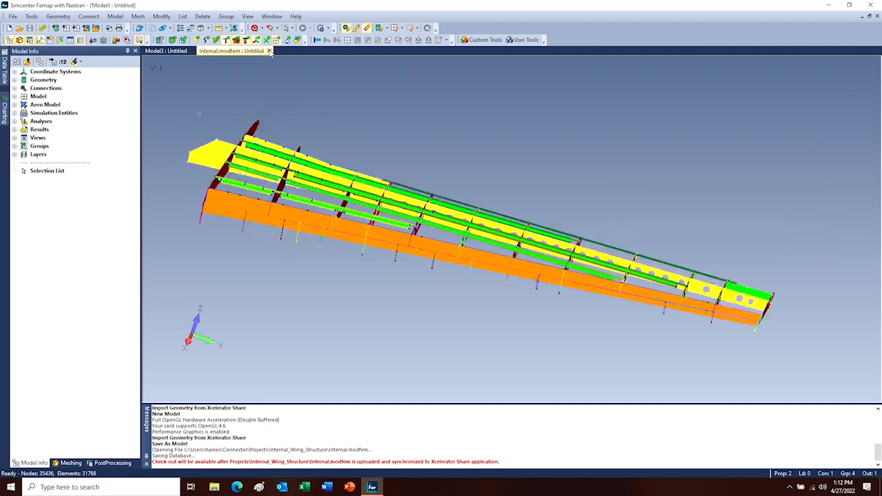
left_click(170, 51)
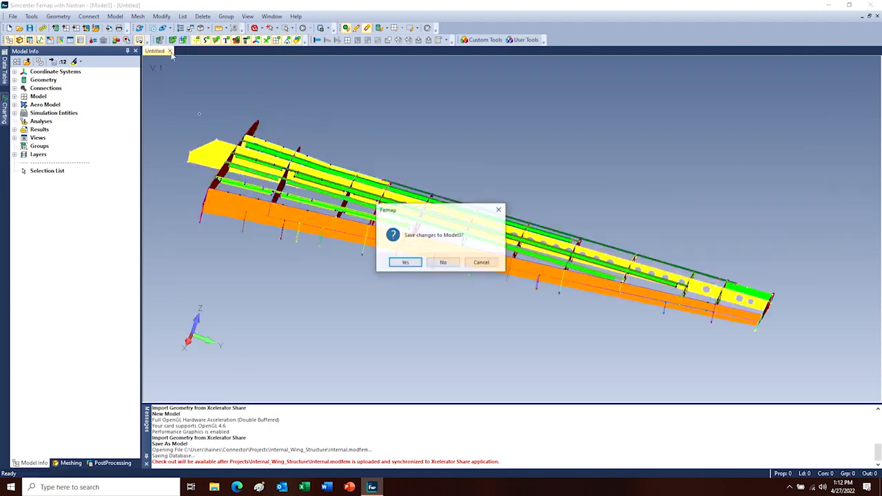
left_click(443, 262)
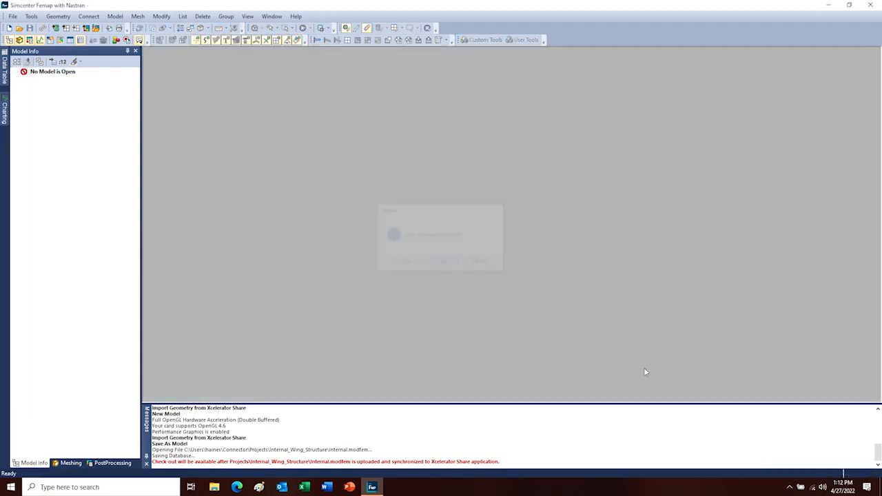
Check in Connector whether the Internal.modfem upload to Internal_Wing_Structure has finished.
left_click(790, 487)
left_click(763, 470)
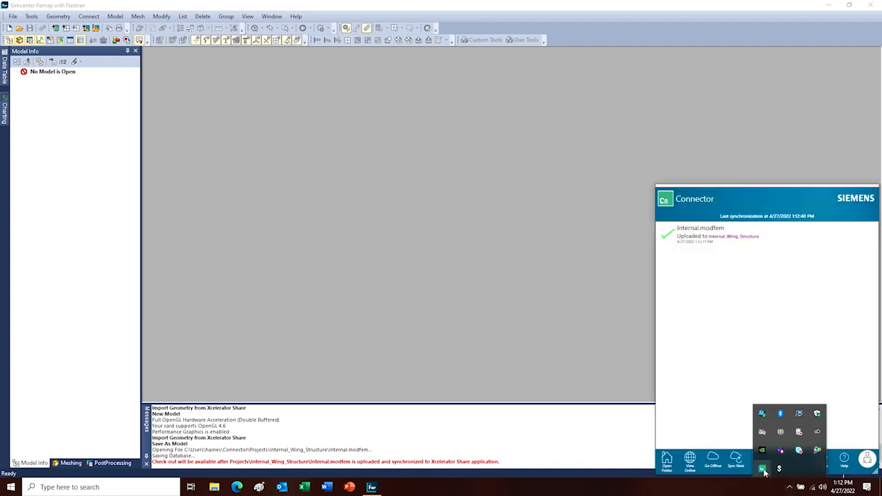
left_click(472, 225)
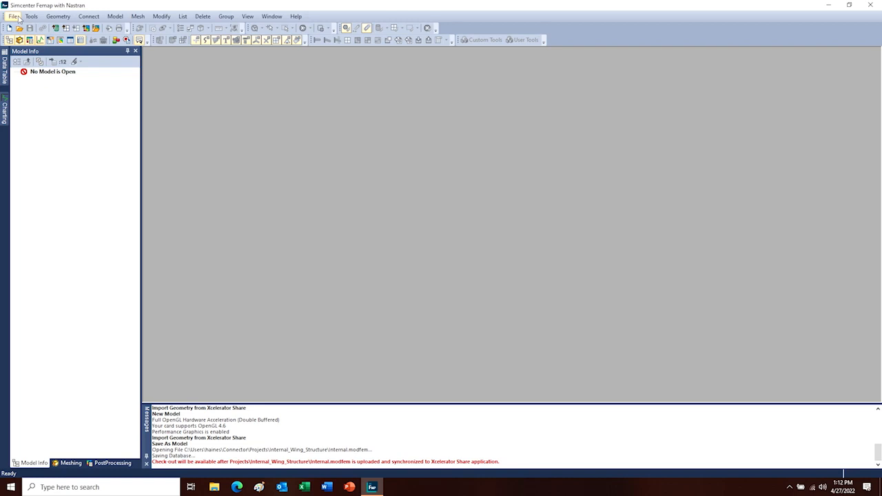
Open Internal.modfem from the Internal_Wing_Structure project on Xcelerator Share.
left_click(18, 18)
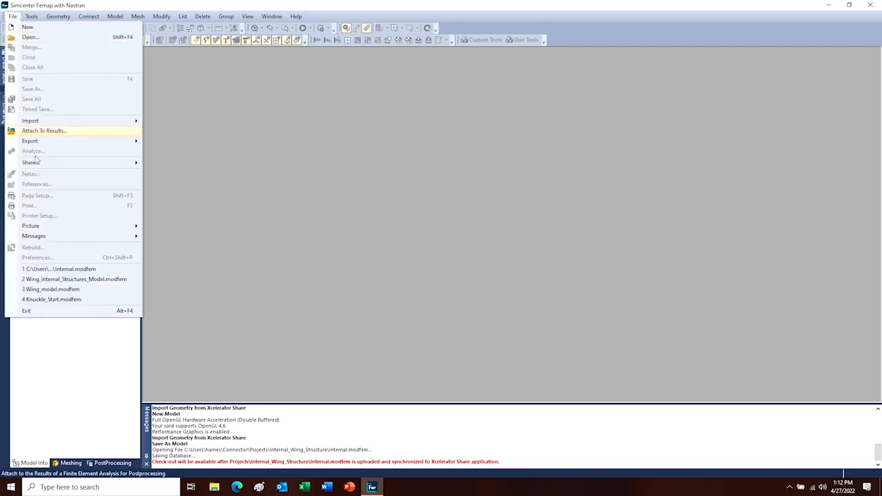
mouse_move(97, 164)
left_click(162, 164)
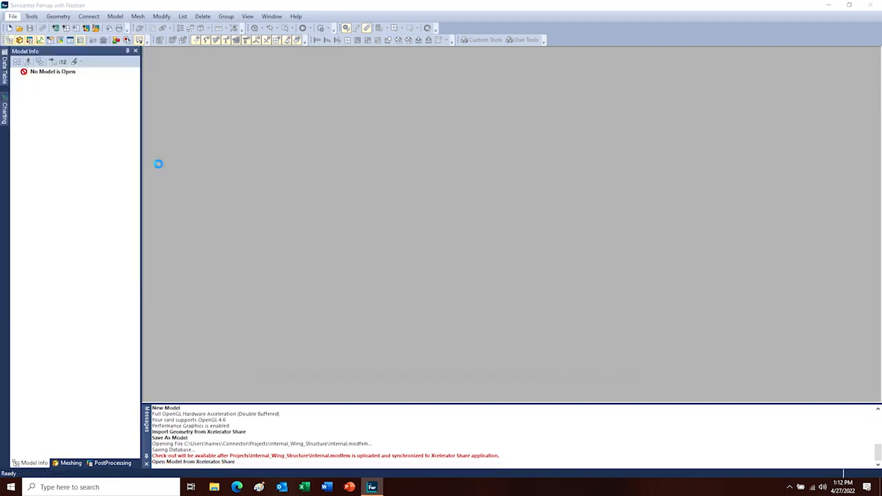
left_click(314, 242)
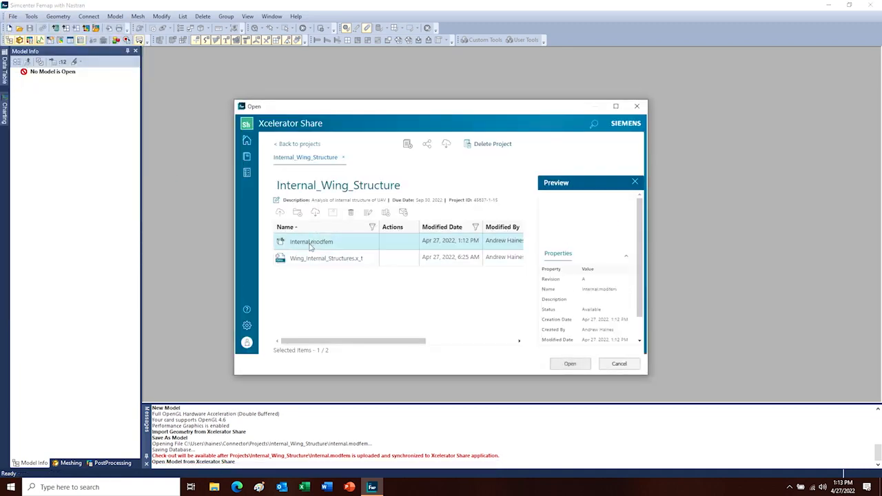
left_click_drag(448, 114, 461, 76)
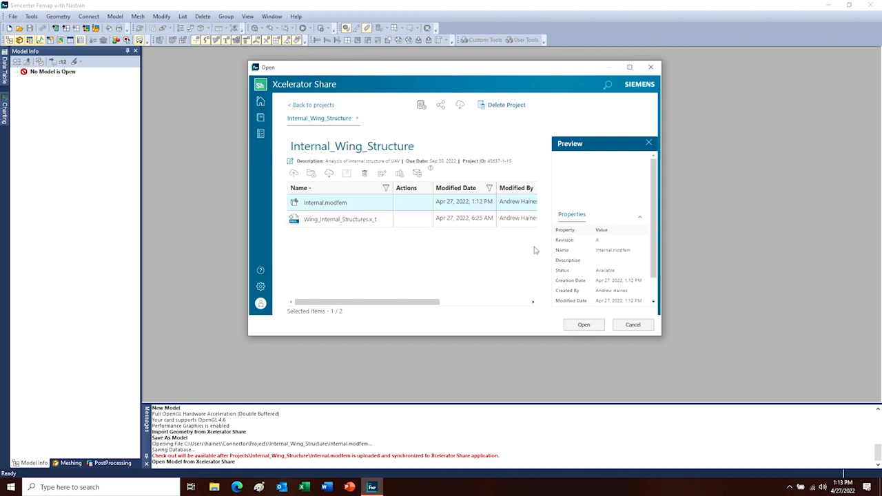
left_click(589, 327)
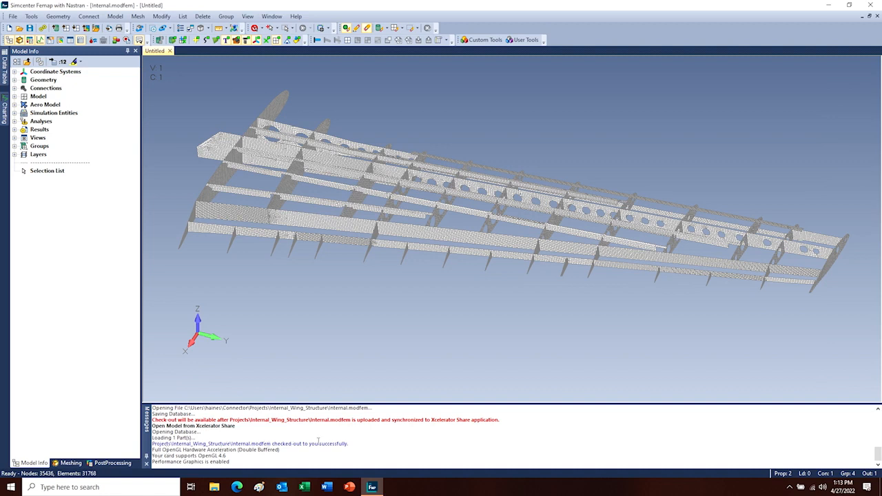
Show the constraints on the wing model and start its Simcenter Nastran modes analysis.
left_click(289, 40)
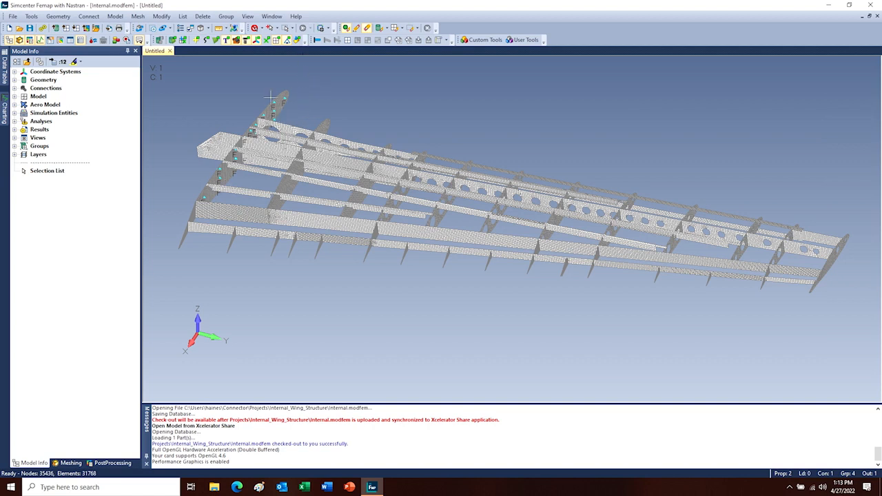
left_click(41, 28)
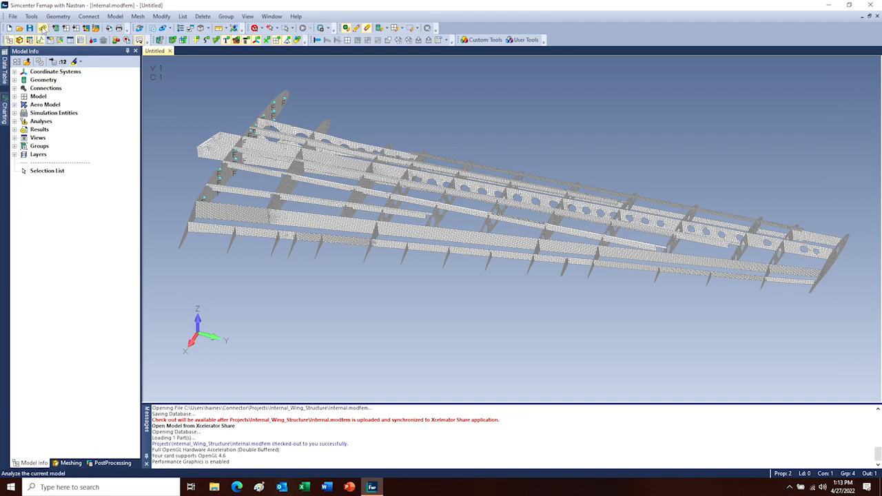
Review which software domains and file types Connector keeps synchronized, and accept its settings as they are.
left_click(789, 487)
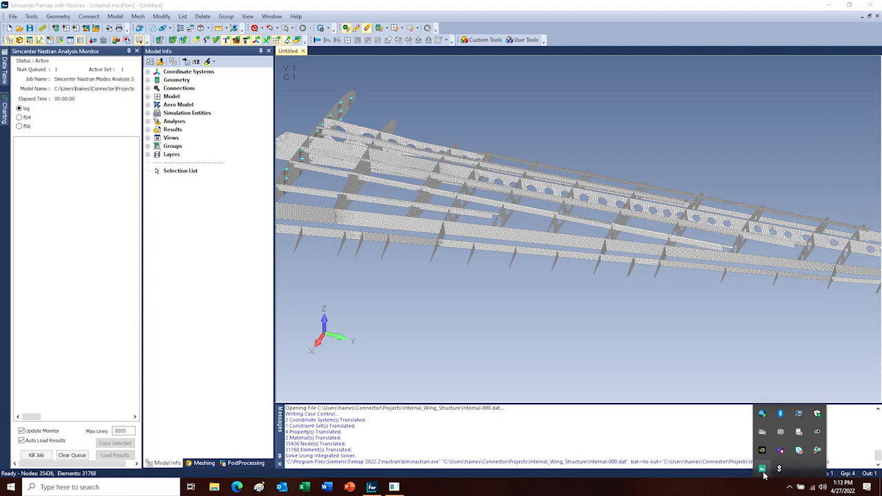
left_click(762, 470)
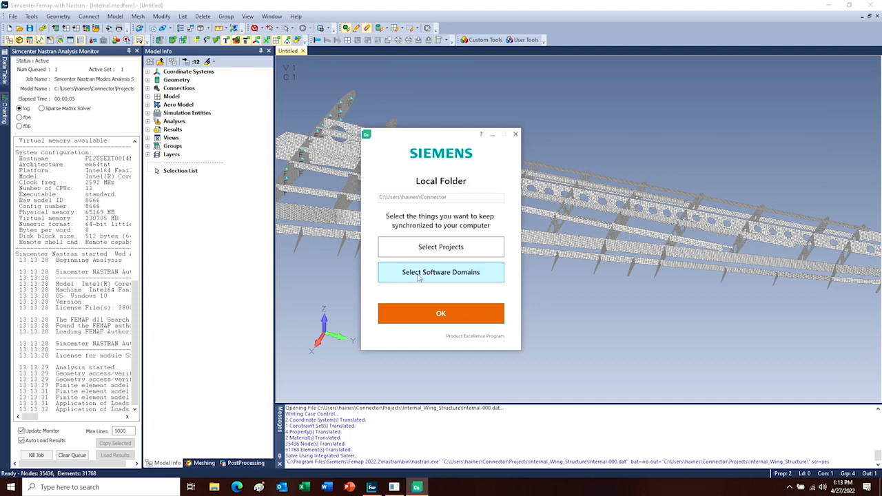
left_click(418, 272)
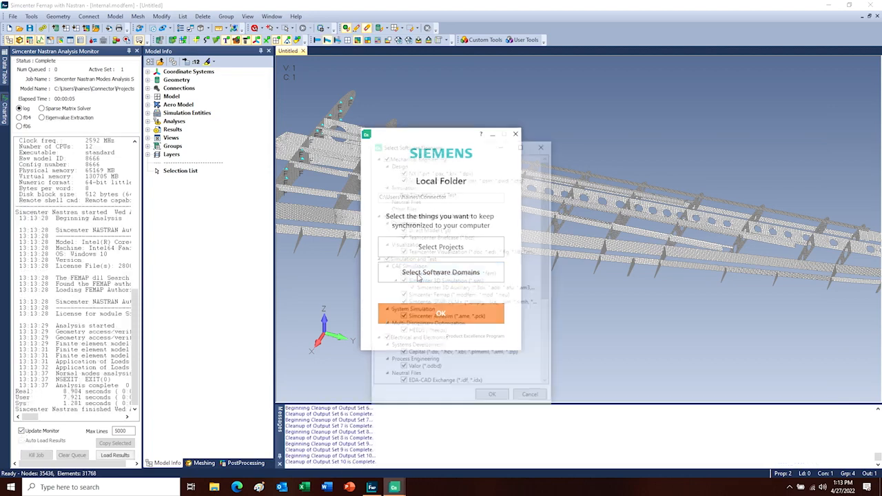
left_click_drag(544, 187, 538, 327)
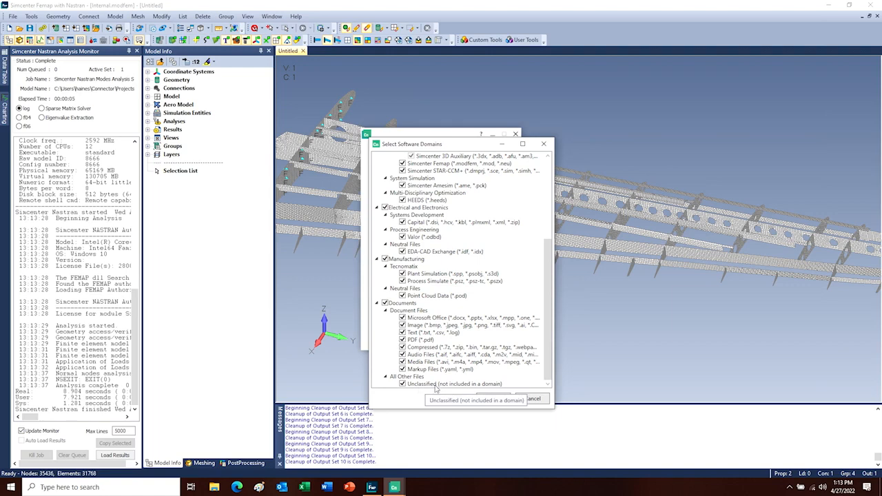
left_click_drag(549, 295, 542, 206)
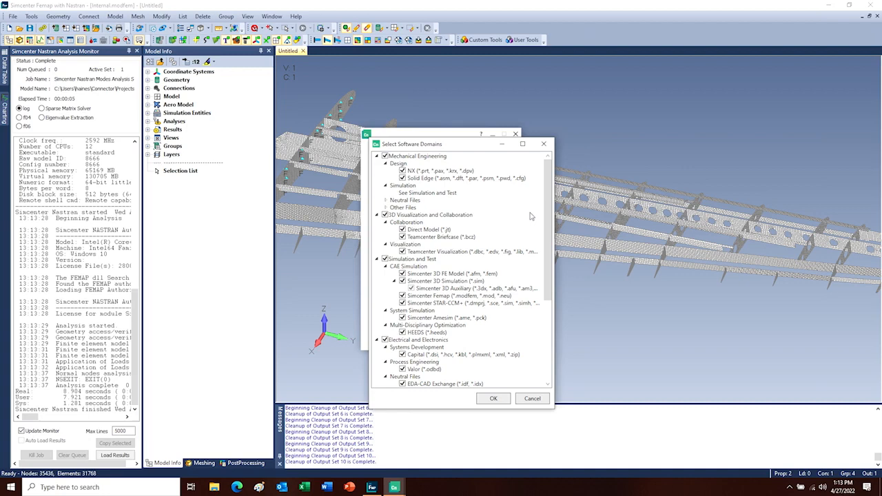
left_click(492, 397)
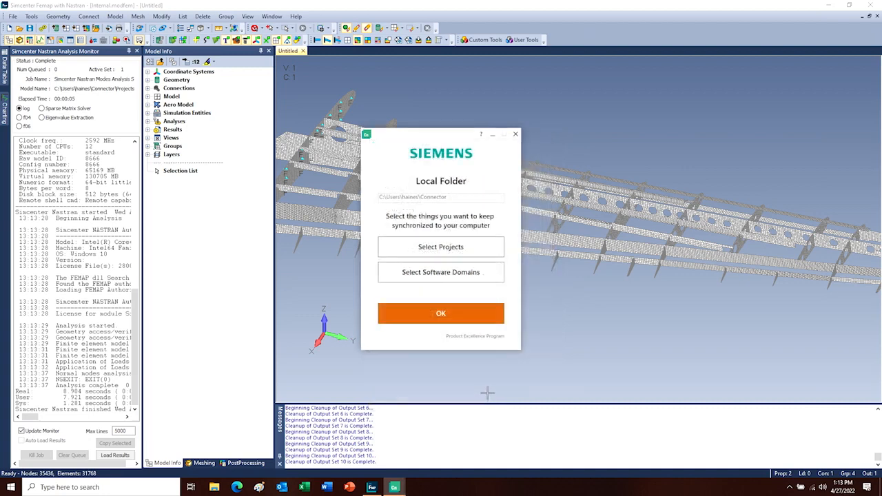
left_click(436, 316)
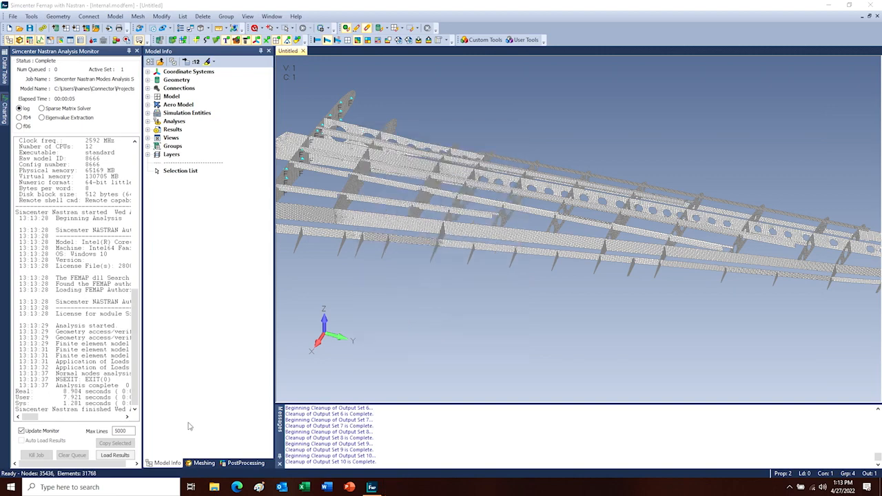
Load the modes analysis results, close the analysis monitor and turn off filled element edges on the wing model.
left_click(113, 457)
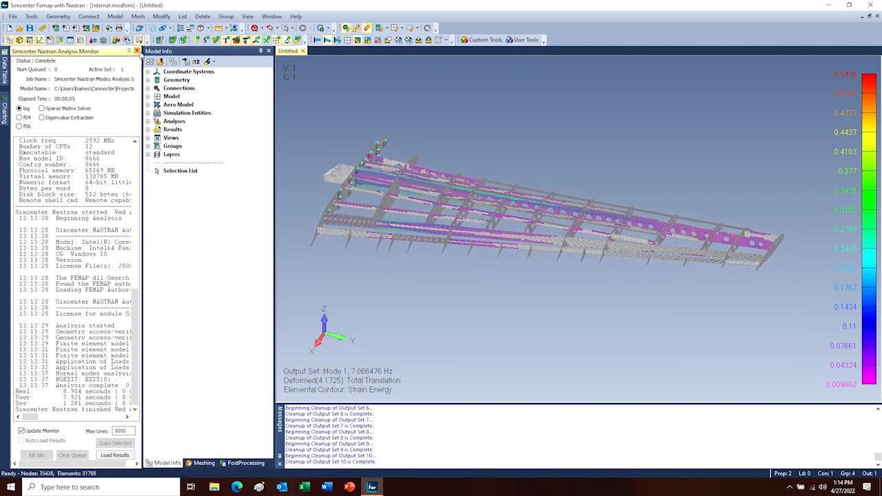
left_click(136, 51)
left_click(204, 28)
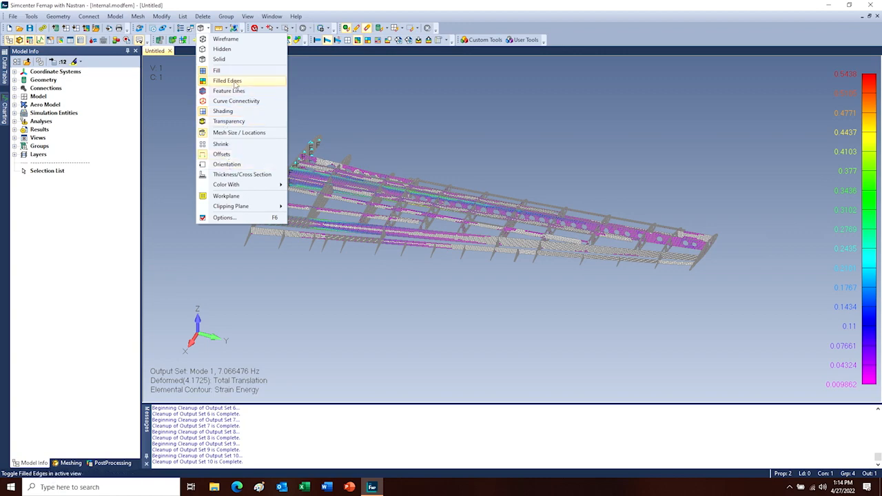
left_click(231, 82)
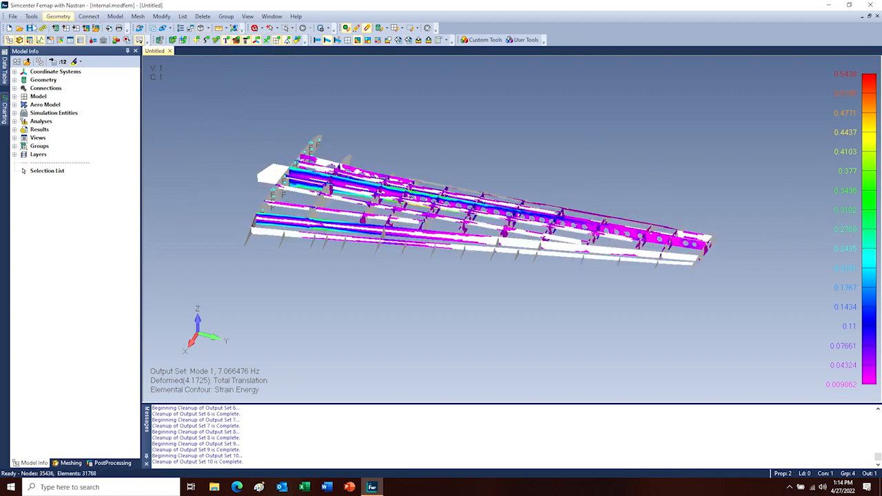
Save the Mode 1 strain energy plot as JT file "Mode 1" in Internal_Wing_Structure, using standard output, version 10.3 and inch units.
left_click(13, 17)
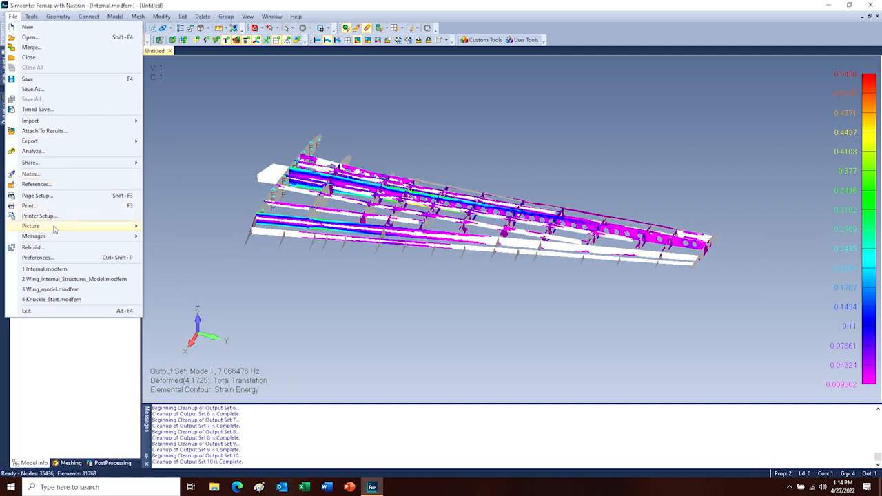
mouse_move(55, 226)
left_click(183, 287)
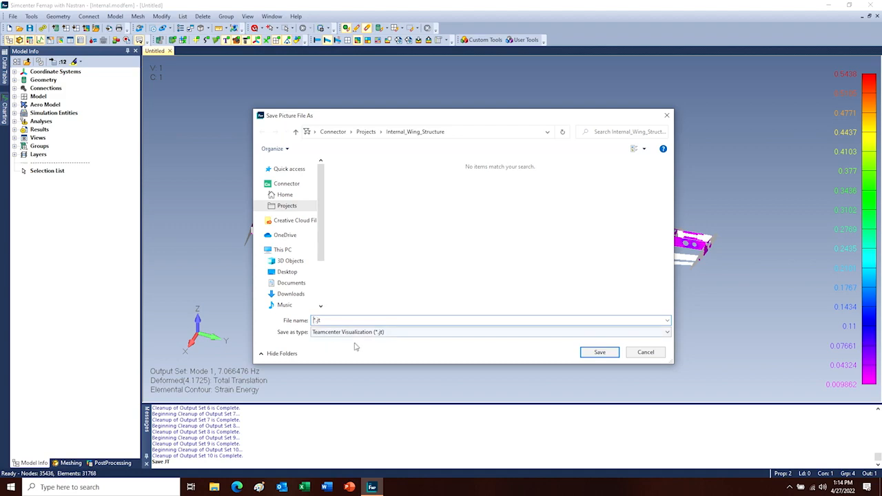
key("Delete")
type("Moda")
type(" 1")
key("Return")
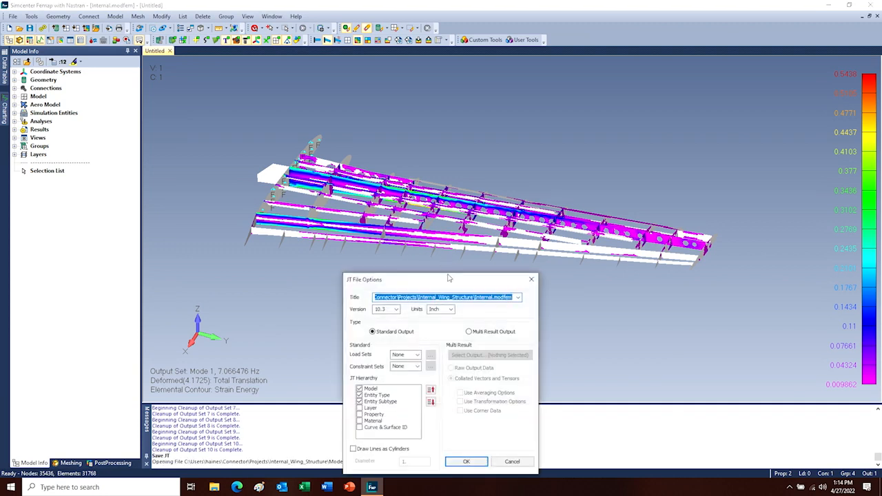
left_click_drag(452, 284, 432, 175)
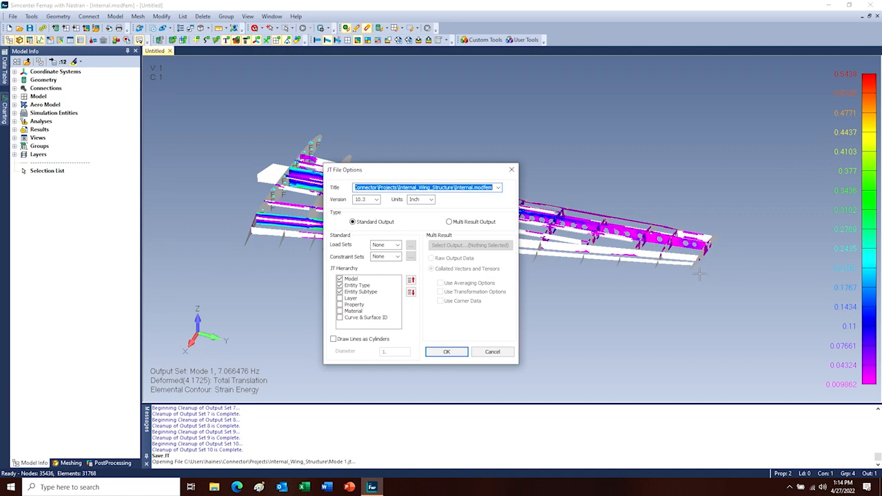
left_click(446, 352)
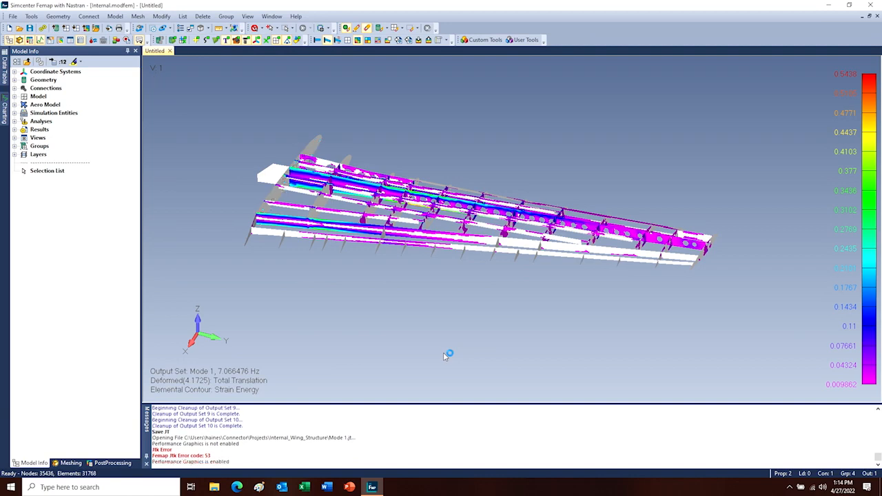
Check in Connector the synchronization status of Mode_1.jt and the Nastran analysis files.
left_click(790, 488)
left_click(762, 469)
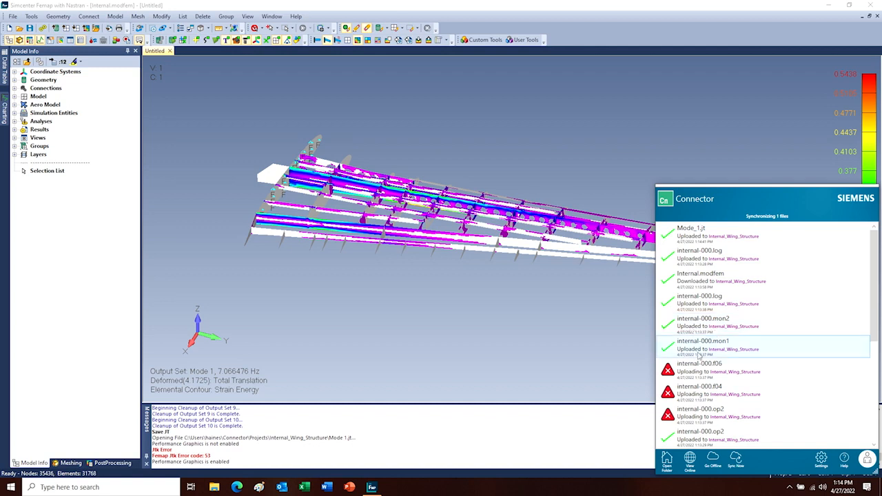
scroll(699, 421, "down", 3)
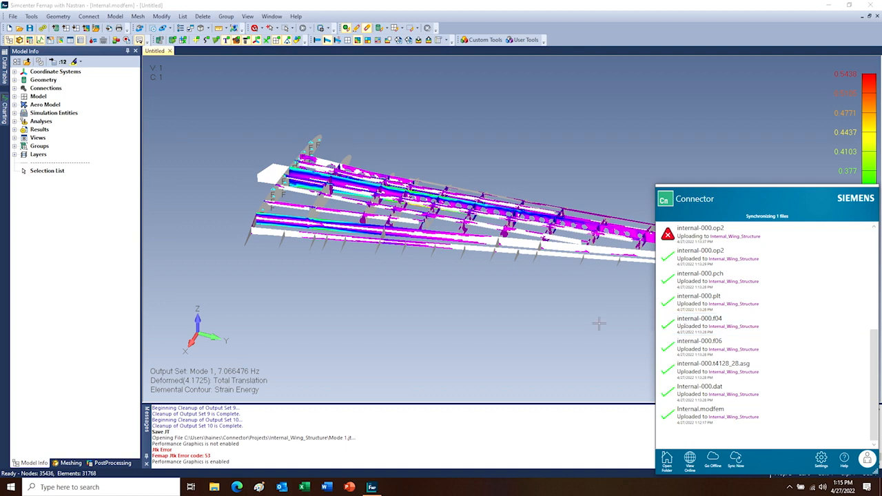
Go online to Xcelerator Share, sign in, and open Mode_1.jt from the Internal_Wing_Structure project in the viewer.
left_click(691, 460)
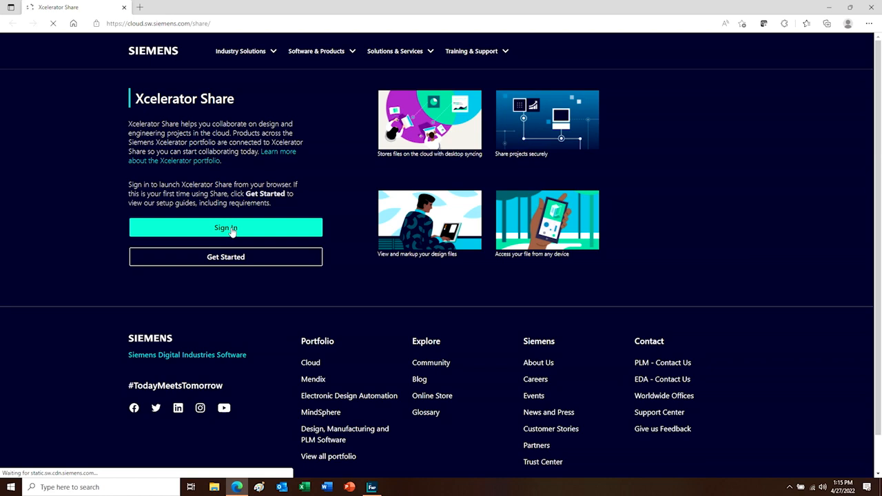
left_click(232, 232)
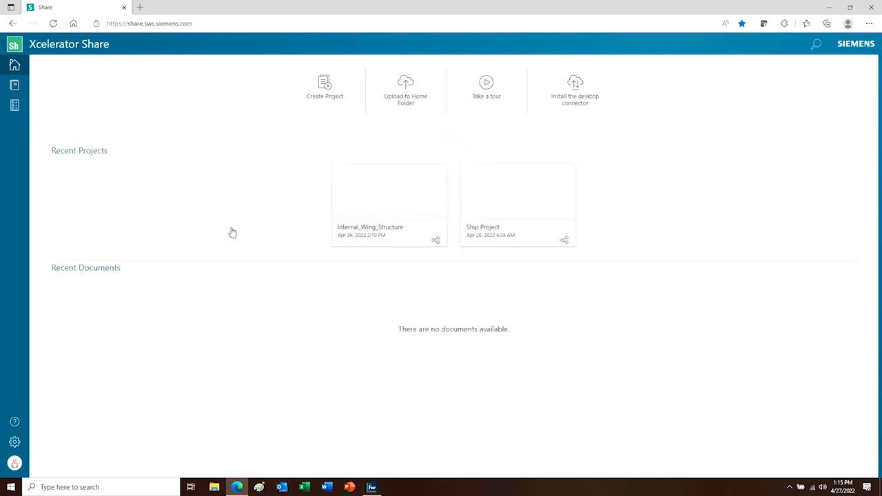
left_click(357, 224)
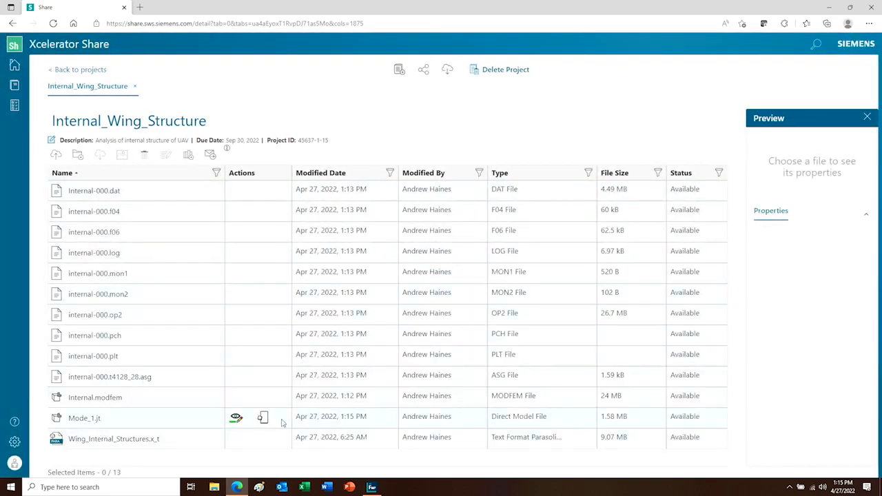
left_click(236, 418)
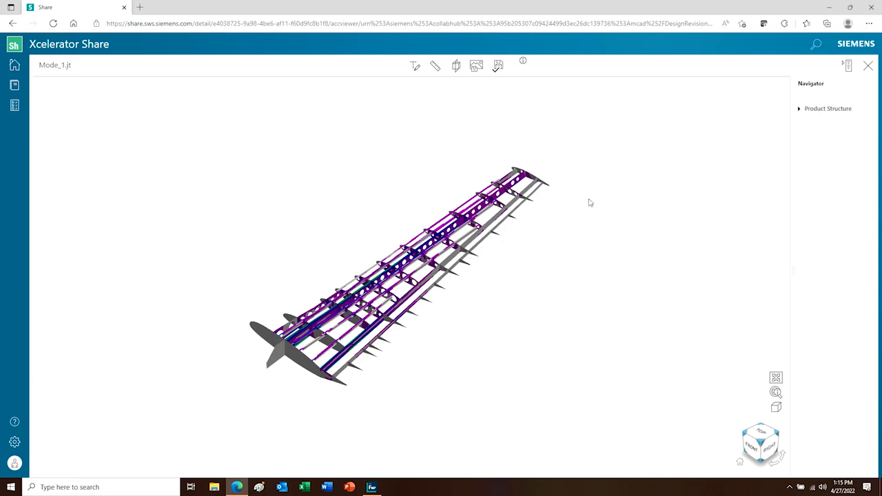
Examine the strain energy contours on the wing's ribs and spars in Mode_1.jt up close and from several angles.
left_click_drag(250, 303, 460, 271)
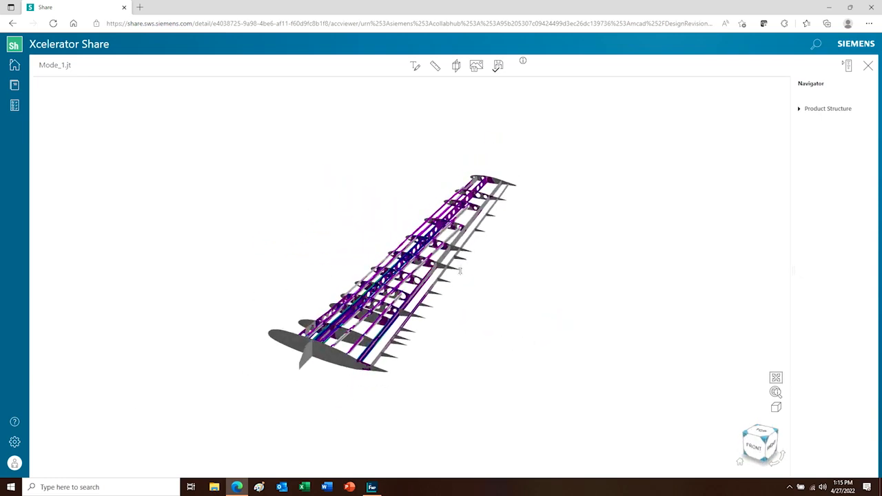
scroll(460, 272, "down", 3)
scroll(460, 270, "up", 8)
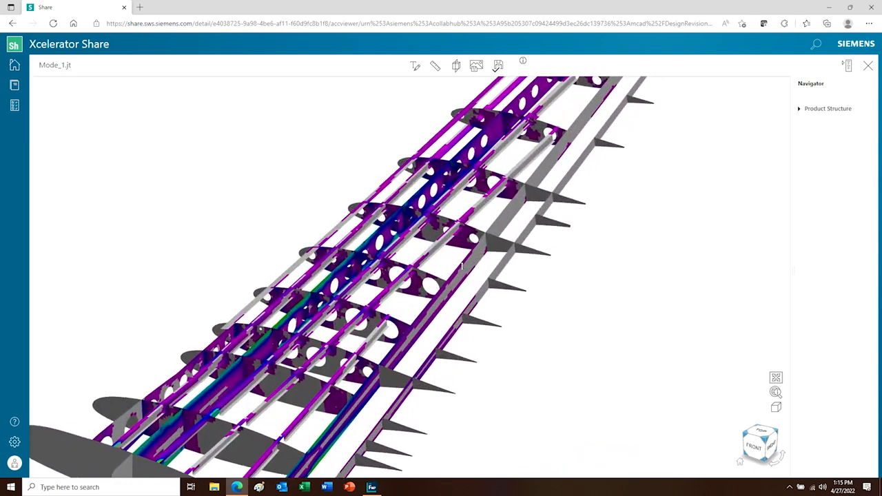
scroll(462, 267, "up", 6)
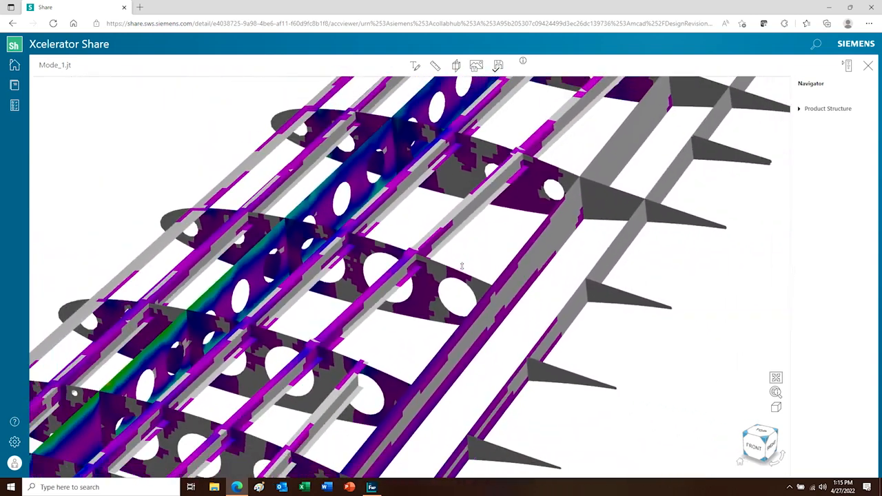
scroll(462, 267, "down", 2)
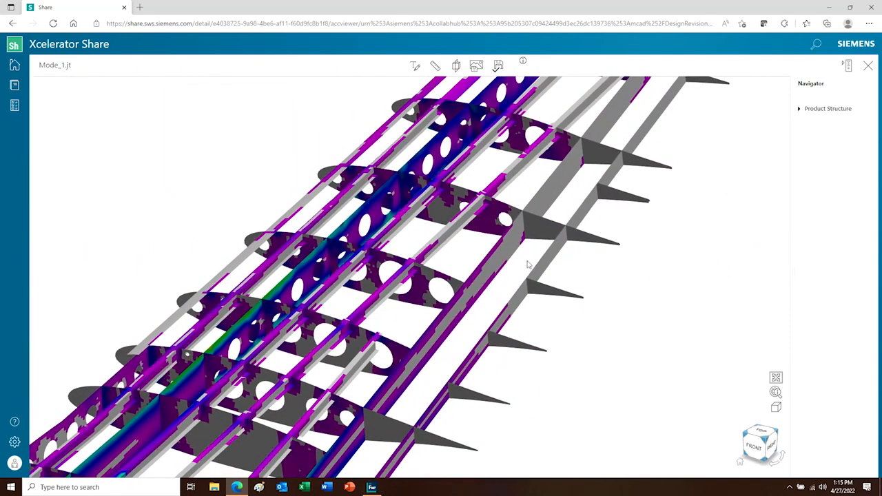
left_click_drag(454, 287, 711, 262)
left_click_drag(566, 269, 329, 302)
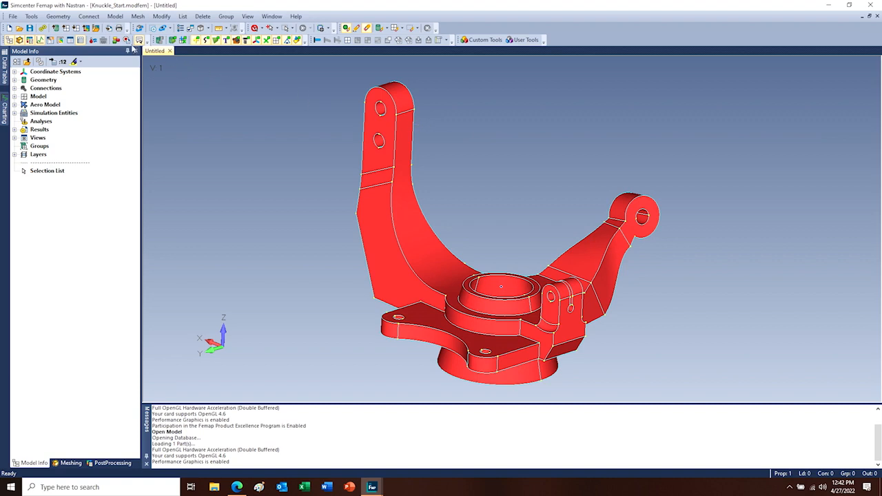
Mesh the knuckle in Femap with HexMesh Bodies, using the SOLID Property, required geometry only and midside nodes on all elements.
left_click(139, 17)
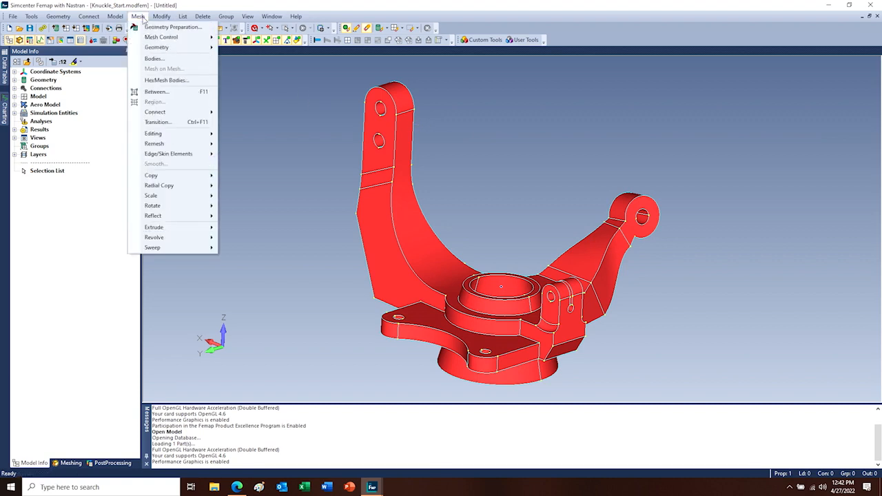
mouse_move(157, 40)
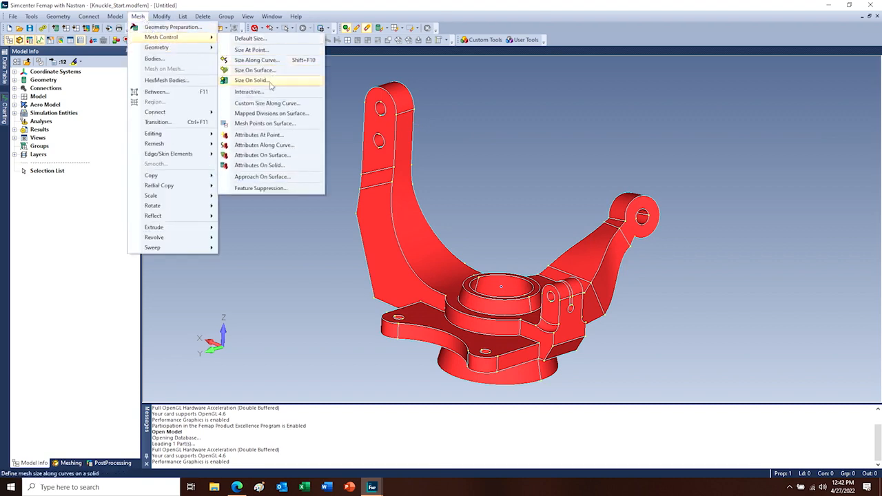
mouse_move(189, 52)
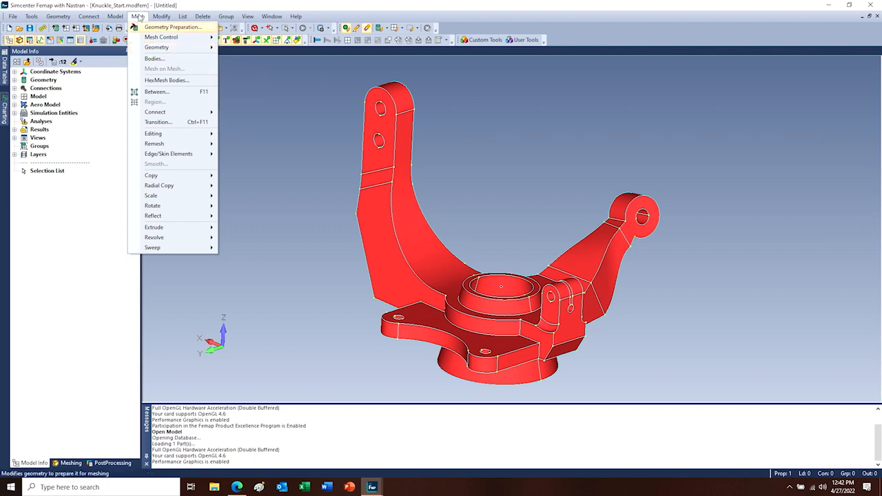
left_click(164, 81)
left_click_drag(444, 343, 270, 113)
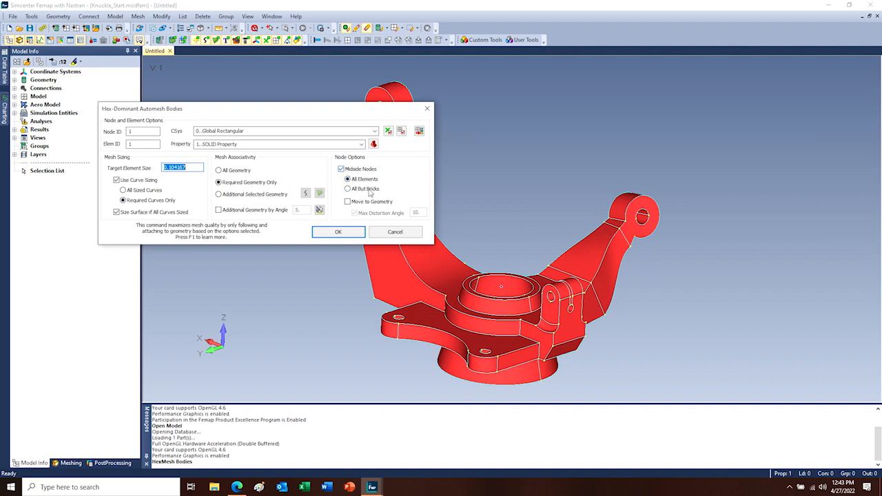
left_click(340, 233)
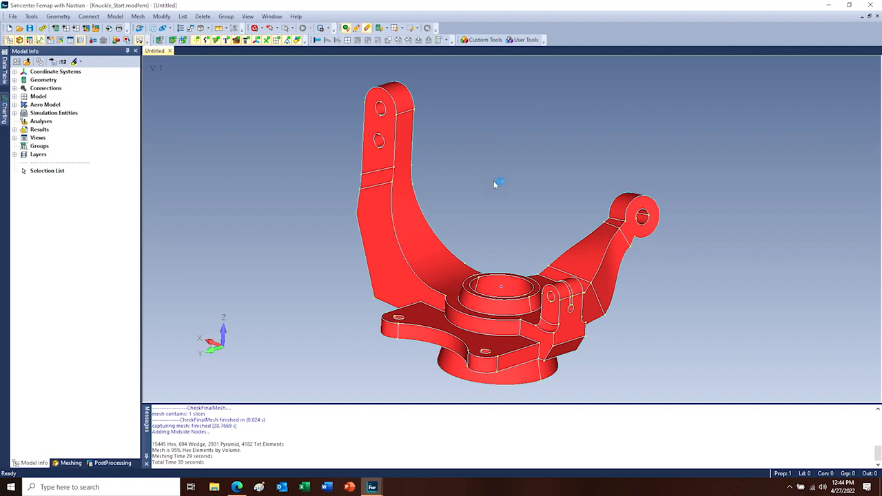
Display the knuckle's hex-dominant mesh without the solid geometry covering it and examine it from lower side angles.
left_click(172, 40)
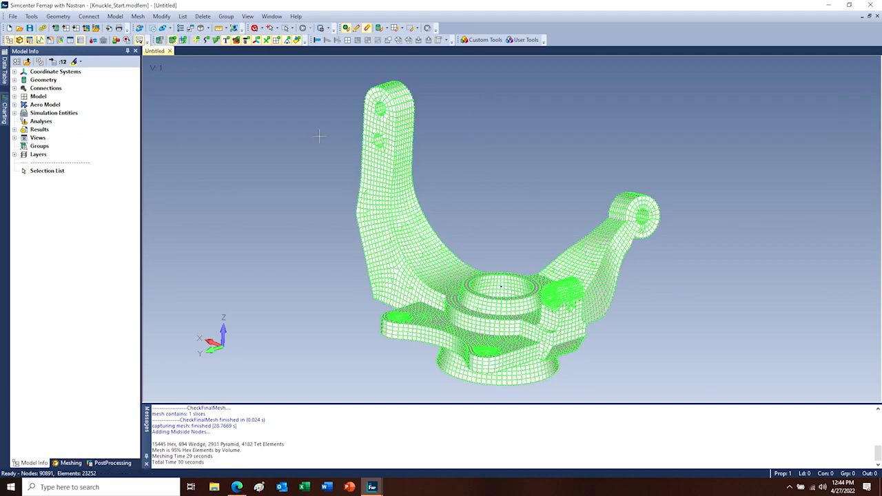
middle_click_drag(559, 275, 543, 239)
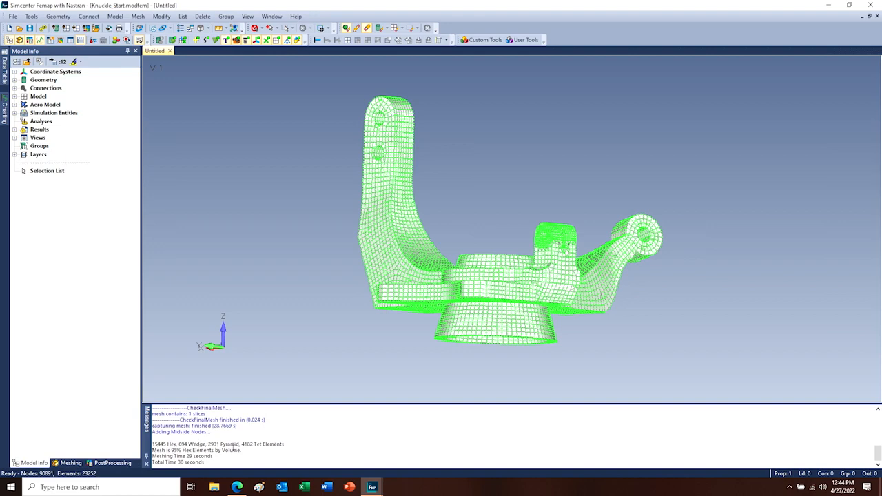
middle_click_drag(605, 204, 546, 220)
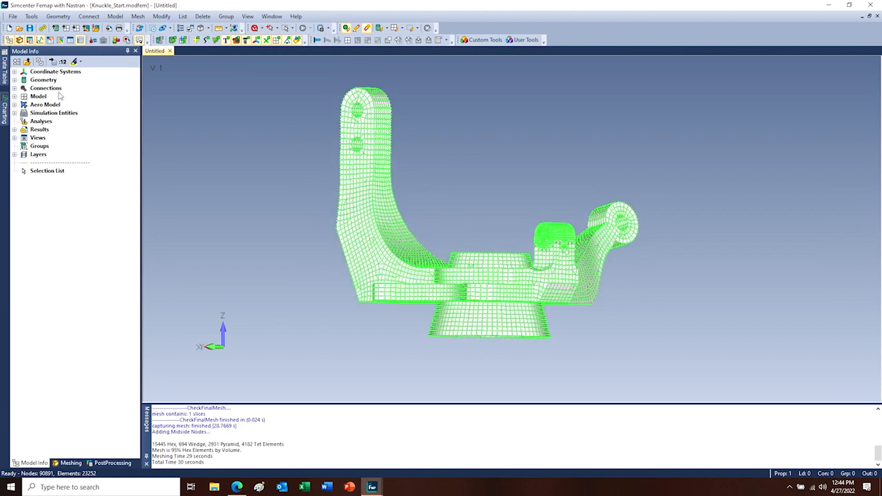
Refine the two uppermost rings of hex elements on the knuckle's central hub with Mapped Hex Refine.
left_click(153, 27)
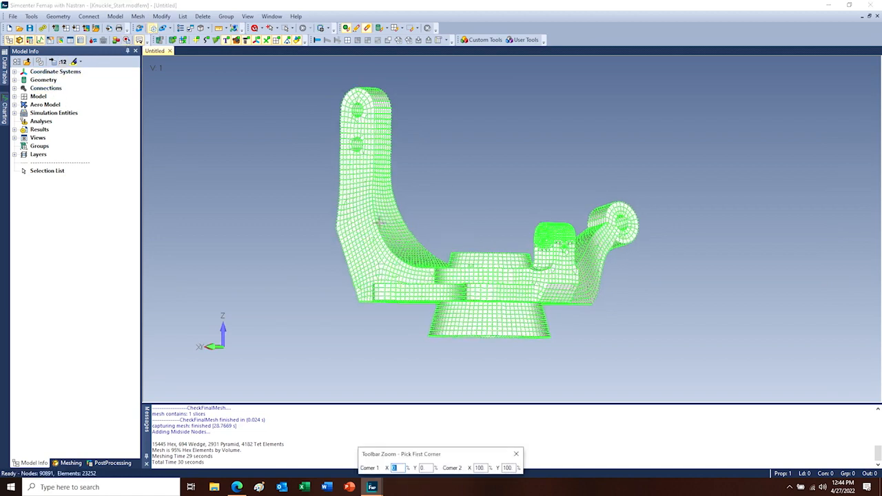
left_click(425, 234)
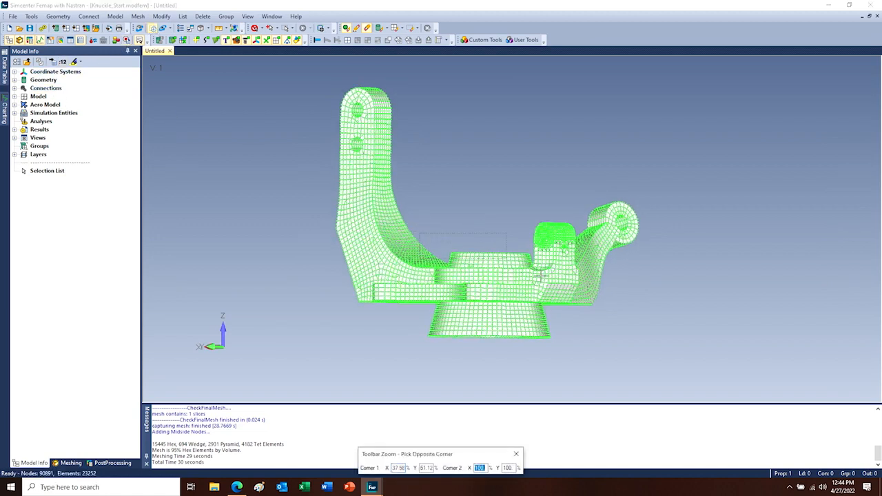
left_click(577, 304)
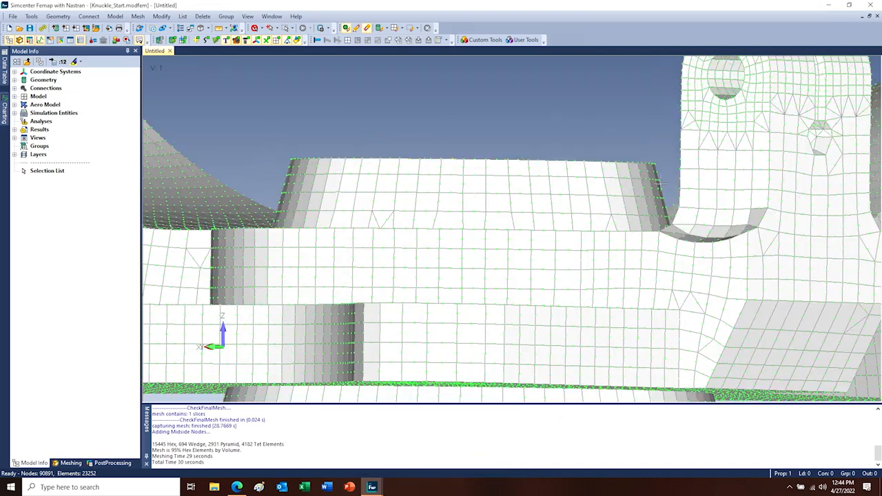
left_click(139, 17)
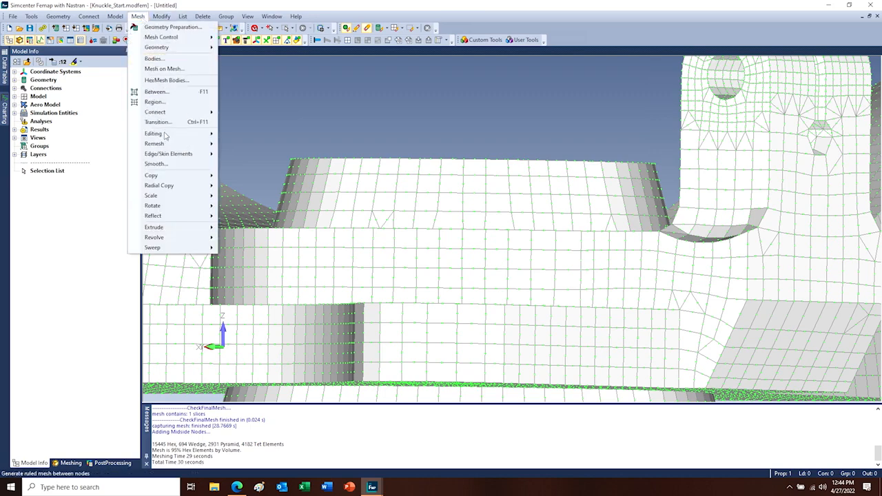
mouse_move(182, 135)
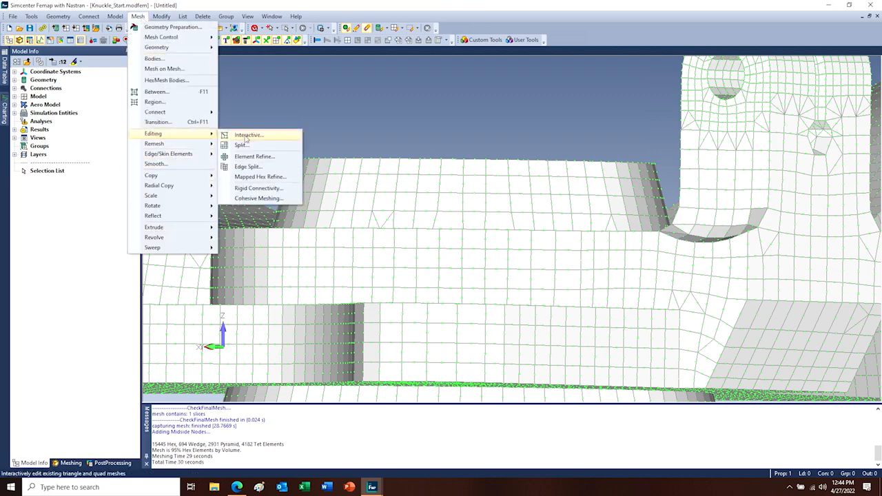
left_click(260, 177)
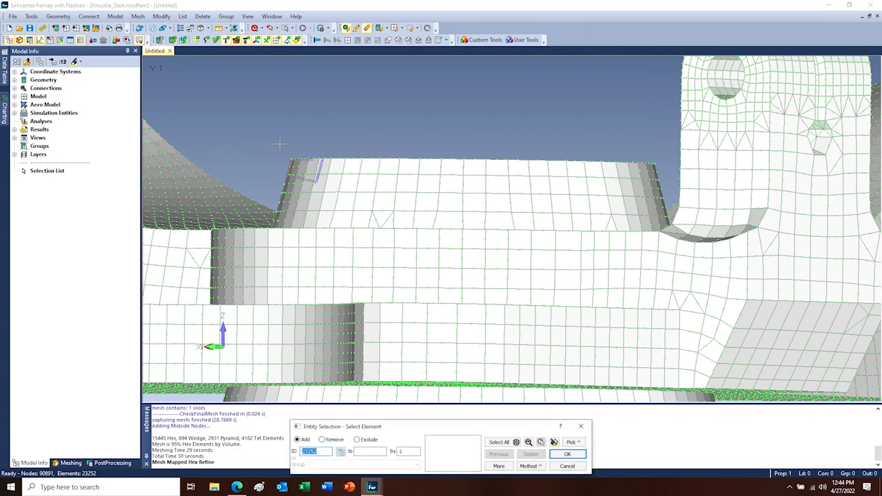
left_click_drag(652, 180, 652, 185, "shift")
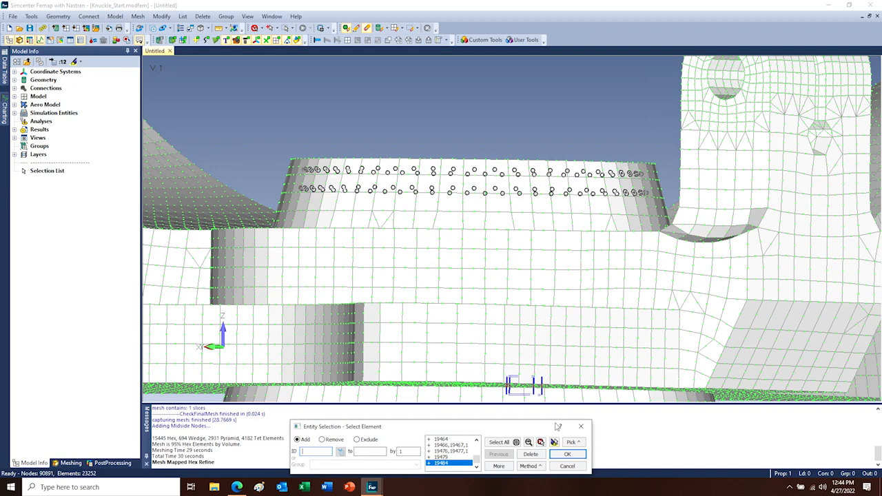
left_click(566, 453)
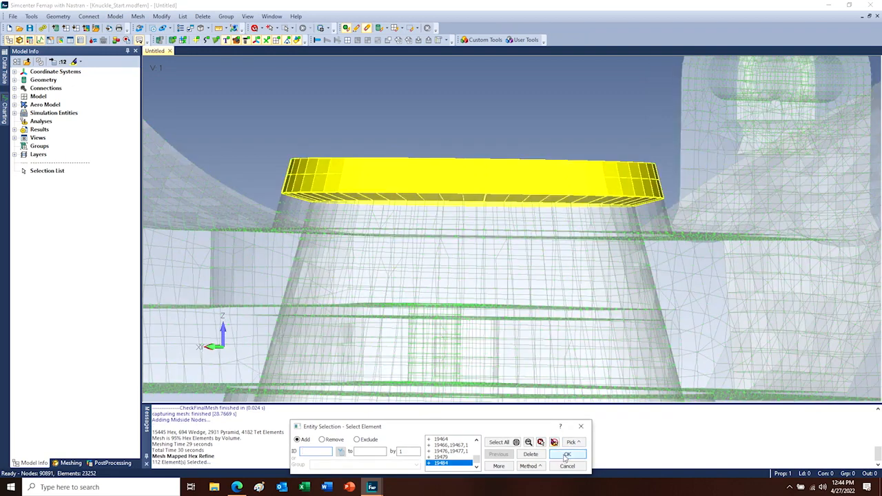
left_click(567, 455)
left_click(475, 463)
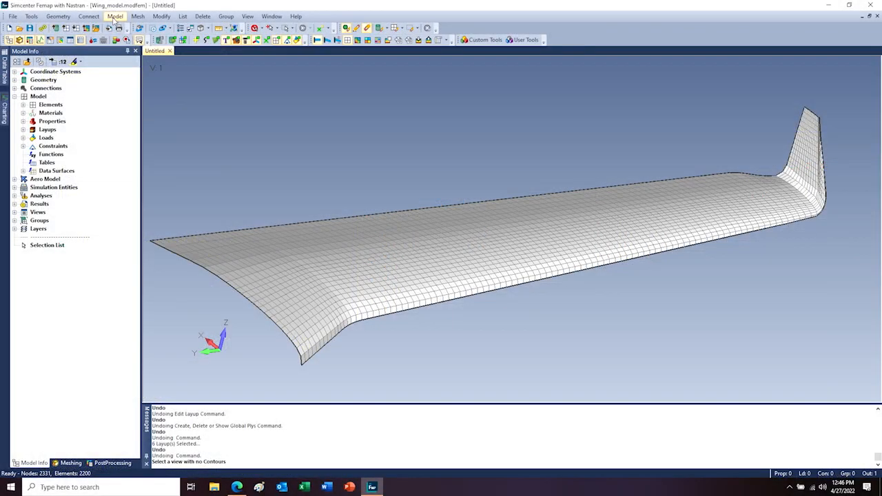
Start a new layup for the wing model with a Fiberglass 92125 ply, thickness 0.1 and angle 0.
left_click(115, 16)
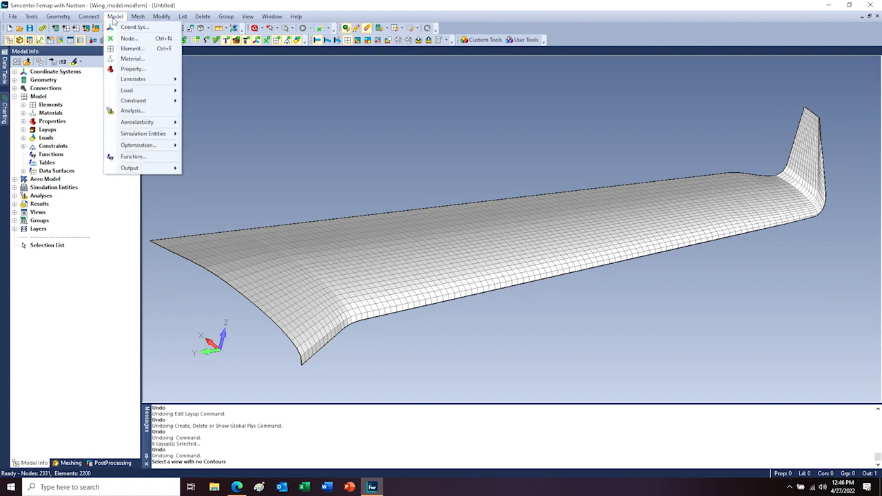
mouse_move(135, 81)
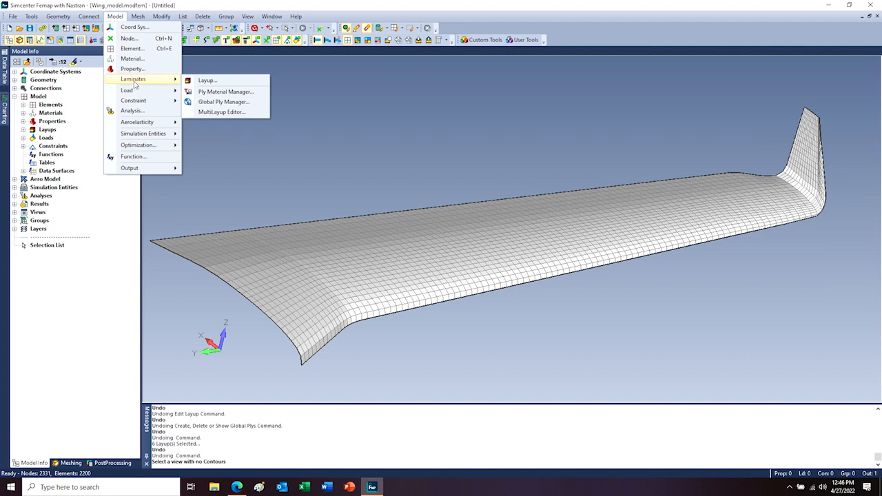
left_click(207, 81)
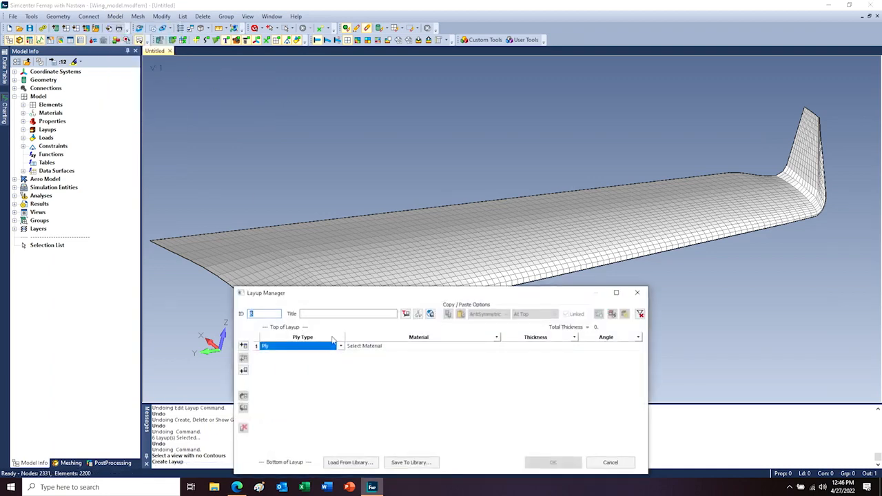
left_click_drag(363, 294, 383, 115)
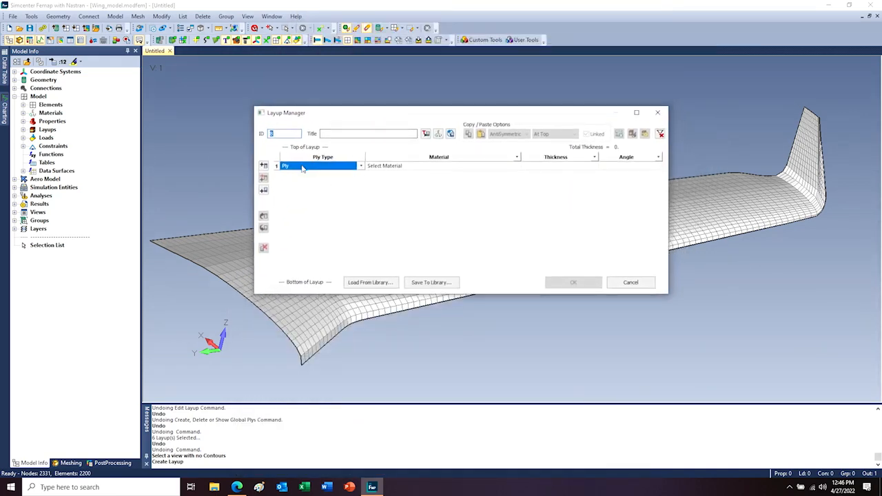
left_click(416, 167)
left_click(517, 166)
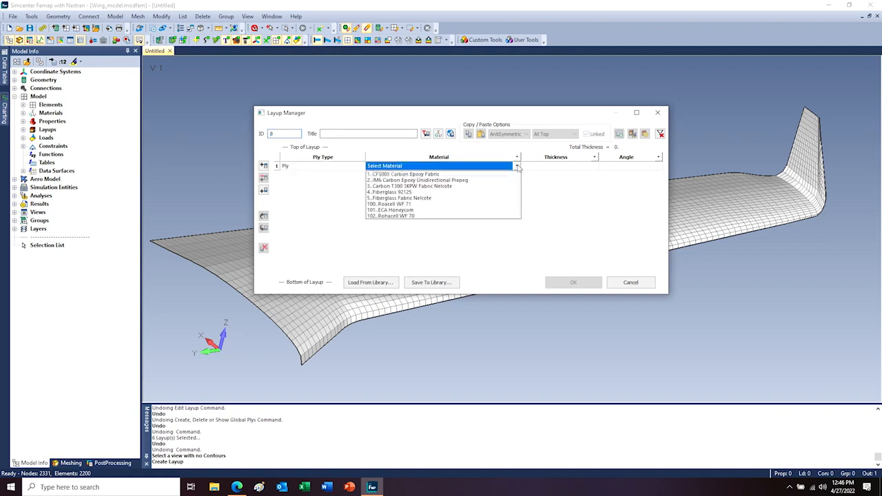
left_click(418, 193)
left_click(551, 167)
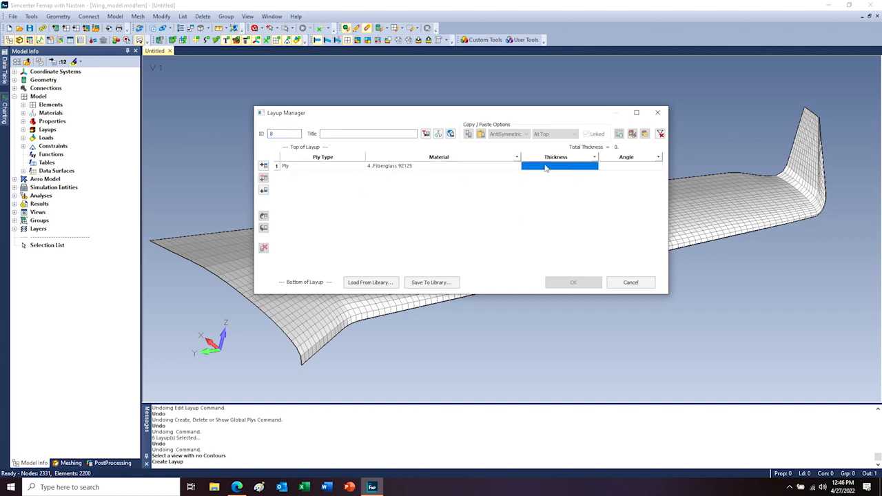
type("0.1")
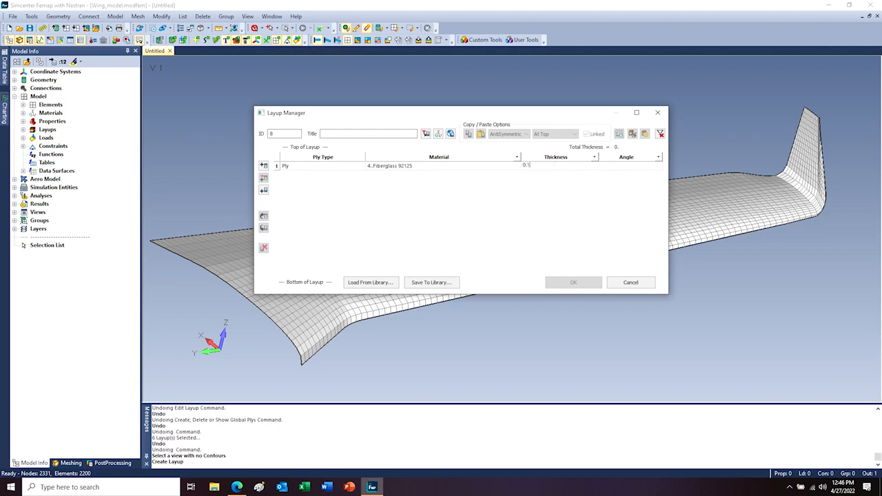
left_click(627, 167)
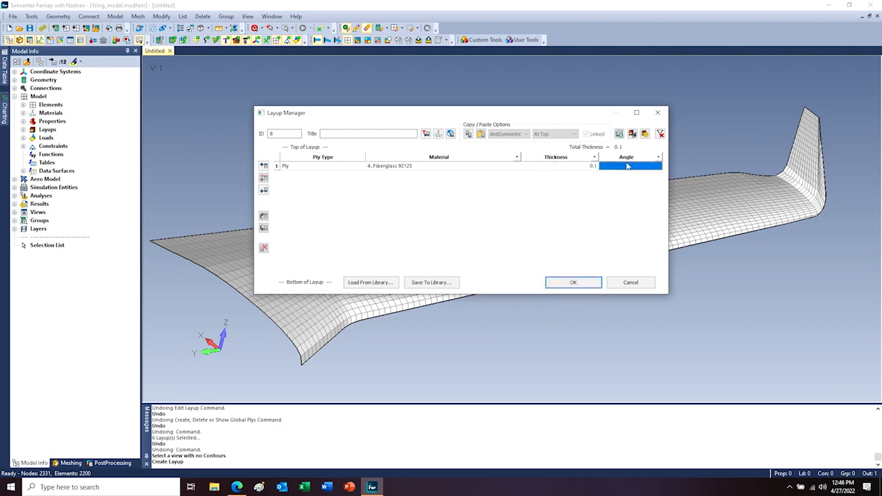
type("0")
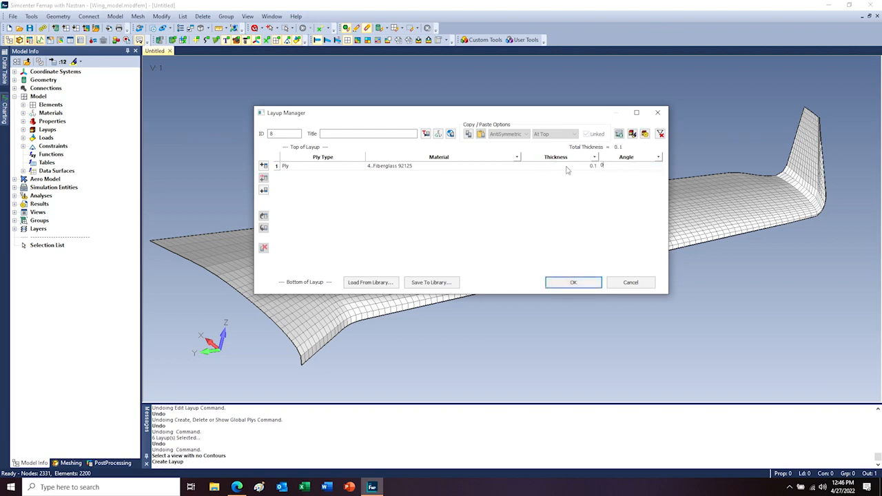
Set the fiberglass ply as the default row and add four more plies above it.
right_click(280, 167)
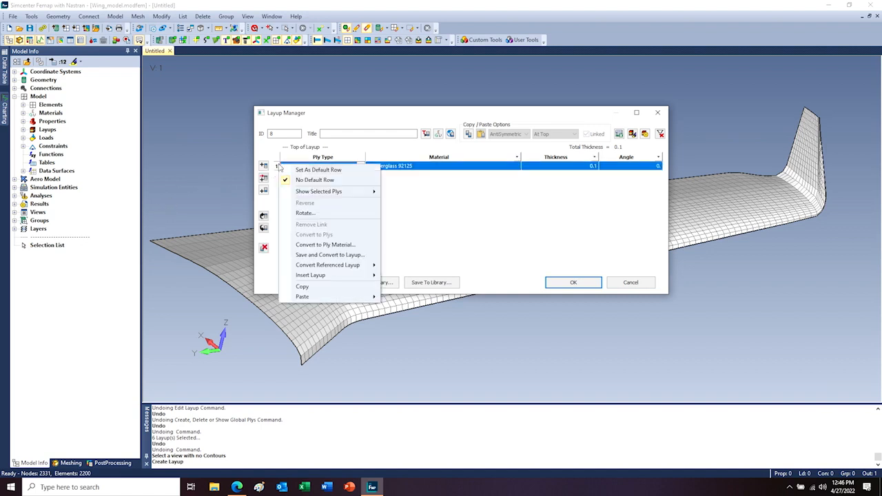
left_click(317, 171)
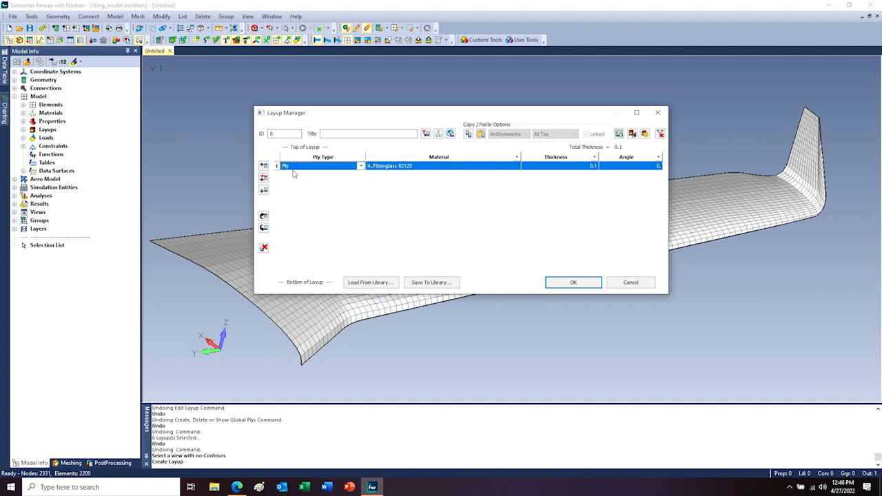
left_click(263, 166)
left_click(263, 166)
left_click(263, 167)
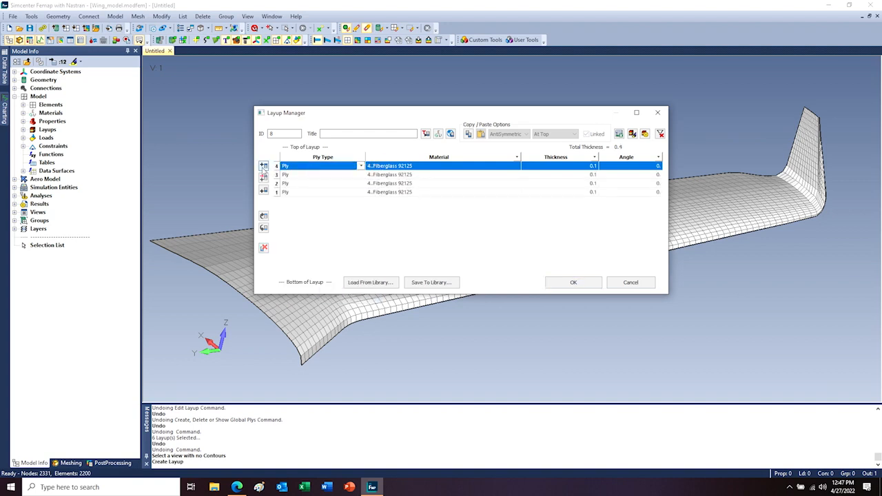
left_click(263, 167)
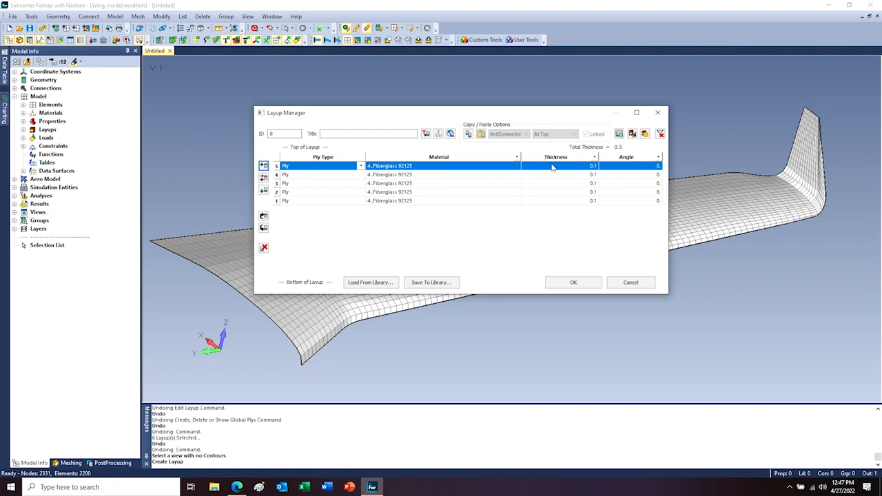
Set the angles of plies 4, 3 and 2 to -45, 90 and 45, and save the layup titled "For use later".
left_click(622, 176)
type("-45")
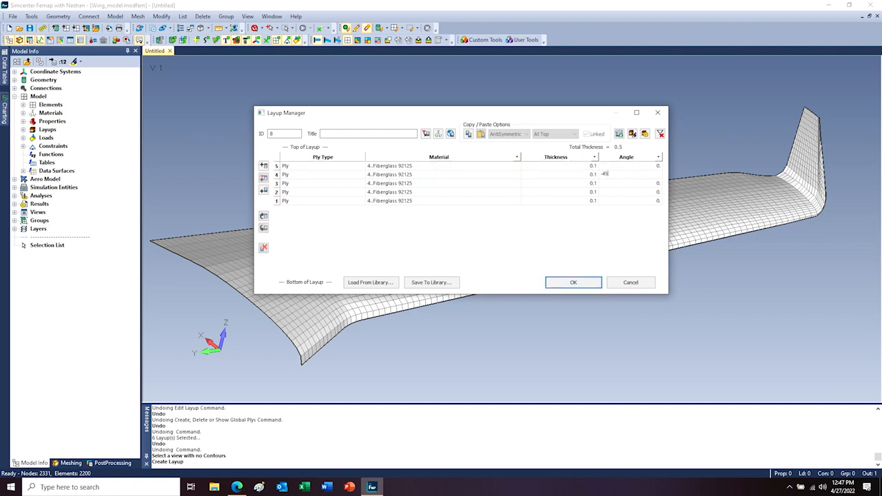
left_click(632, 184)
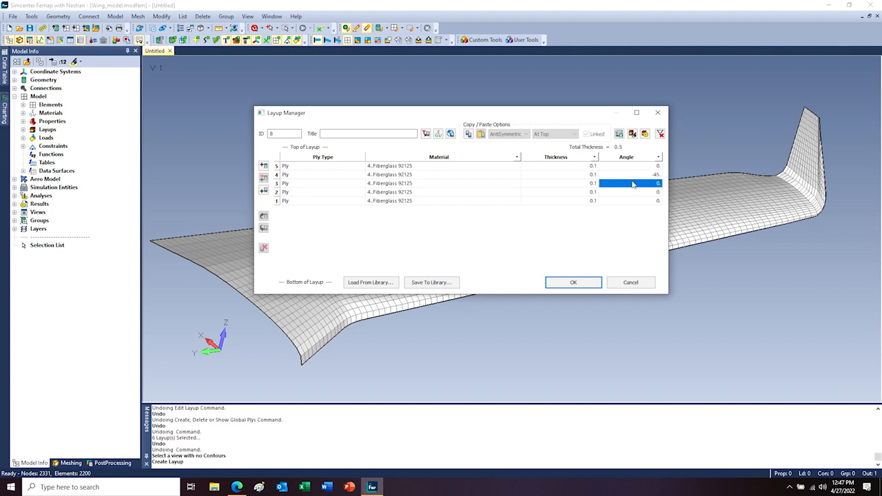
type("90")
left_click(644, 199)
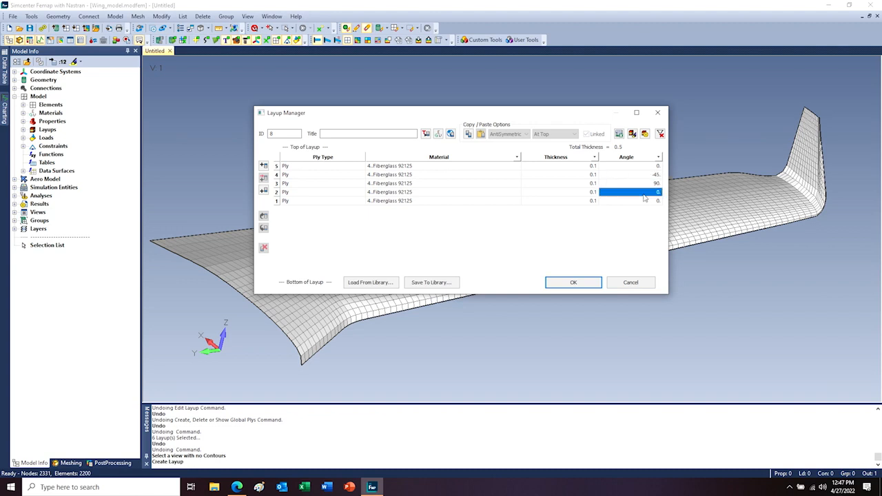
type("45")
key("Return")
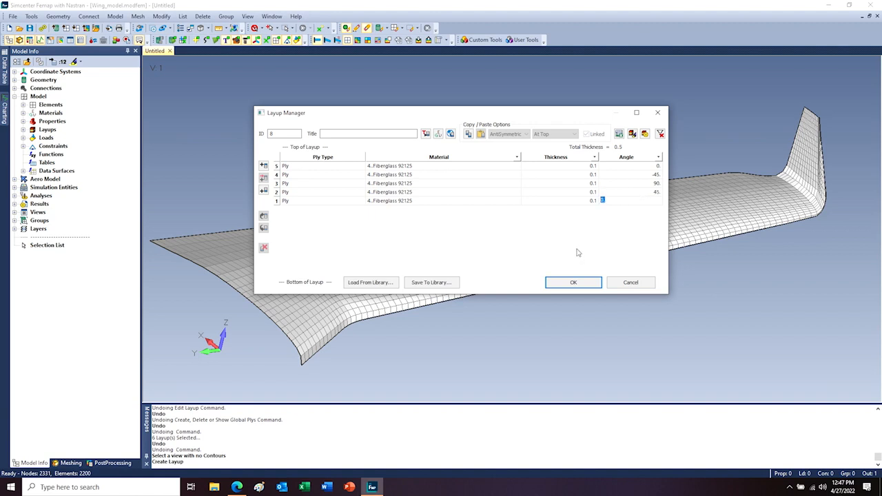
left_click(349, 133)
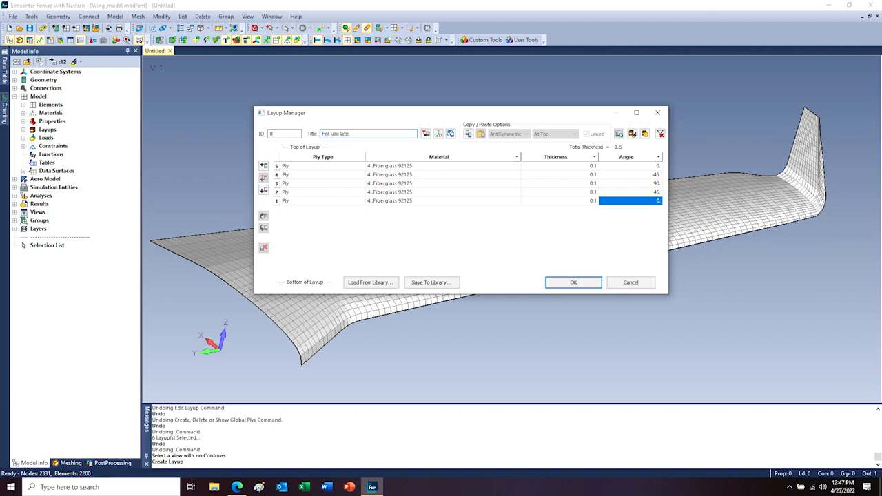
left_click(573, 282)
In a new layup, change the first row's ply type to Layup and reference the "For use later" layup.
left_click_drag(387, 300, 409, 108)
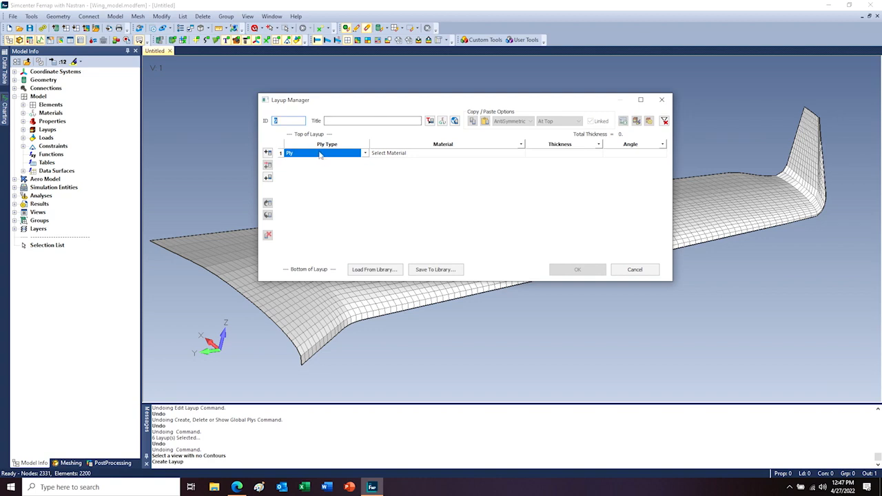
left_click(364, 153)
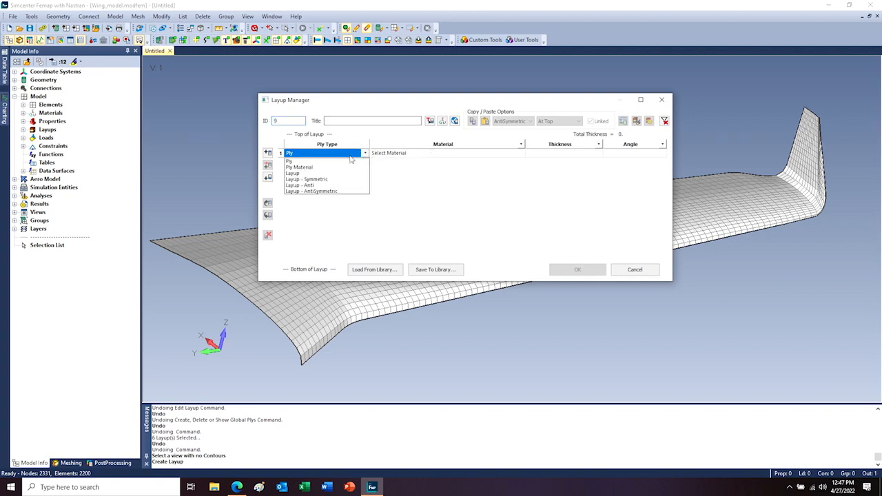
left_click(302, 173)
left_click(383, 153)
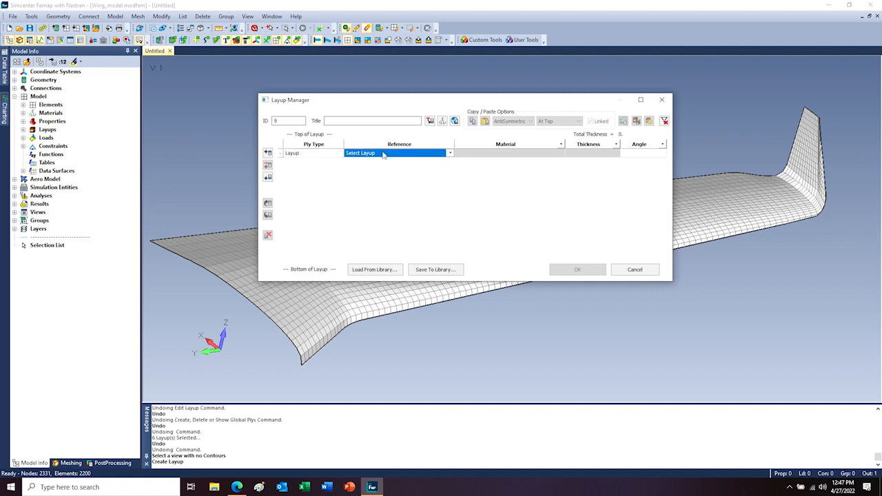
left_click(450, 154)
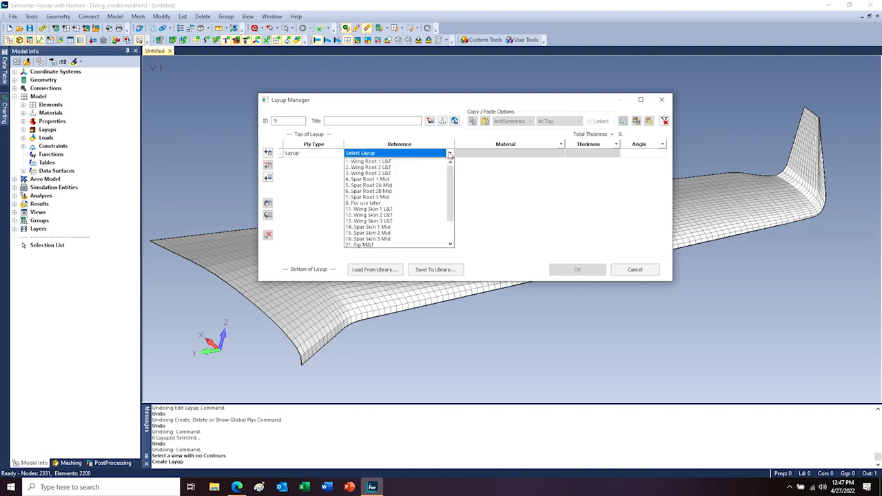
left_click(368, 202)
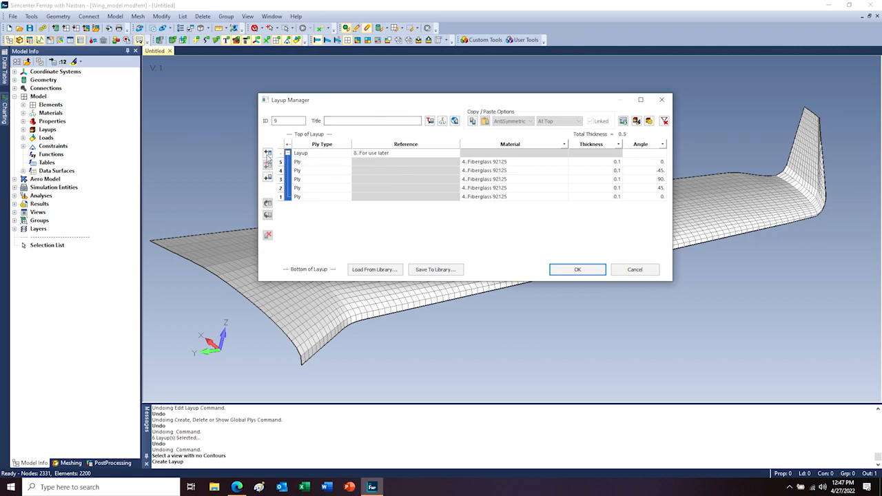
Add a row above the referenced layup and set its ply type to Ply Material.
left_click(267, 153)
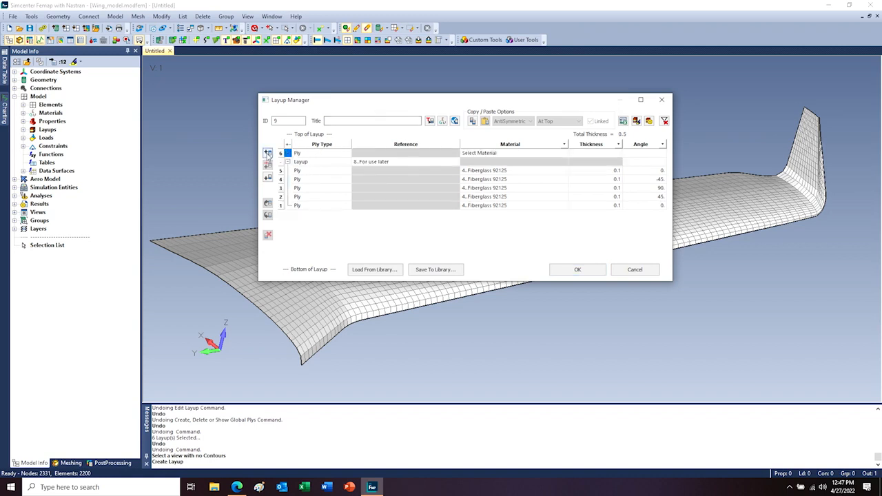
left_click(312, 153)
left_click(348, 153)
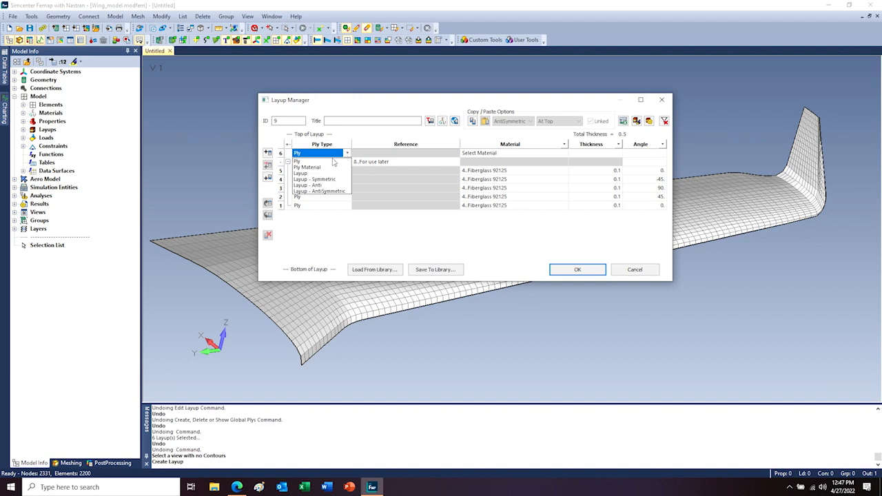
left_click(315, 168)
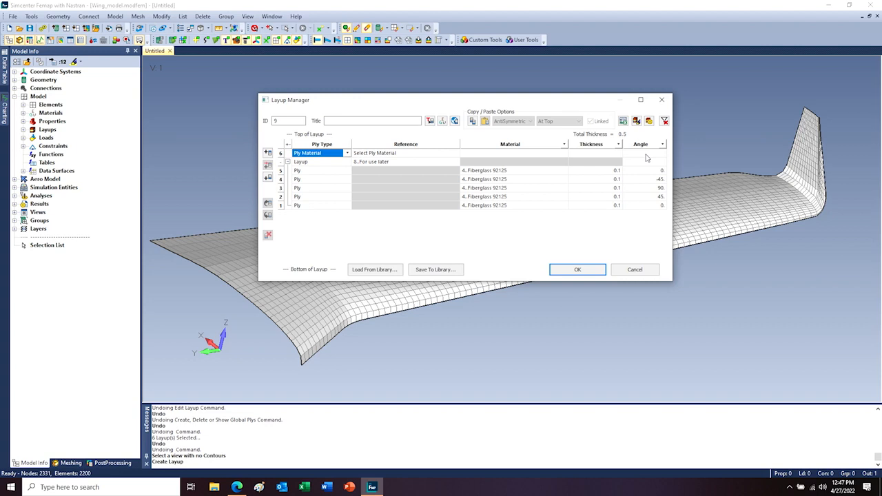
Add a top row of type Layup - Symmetric referencing the "For use later" layup, try to save, and discard the new layup.
left_click(269, 154)
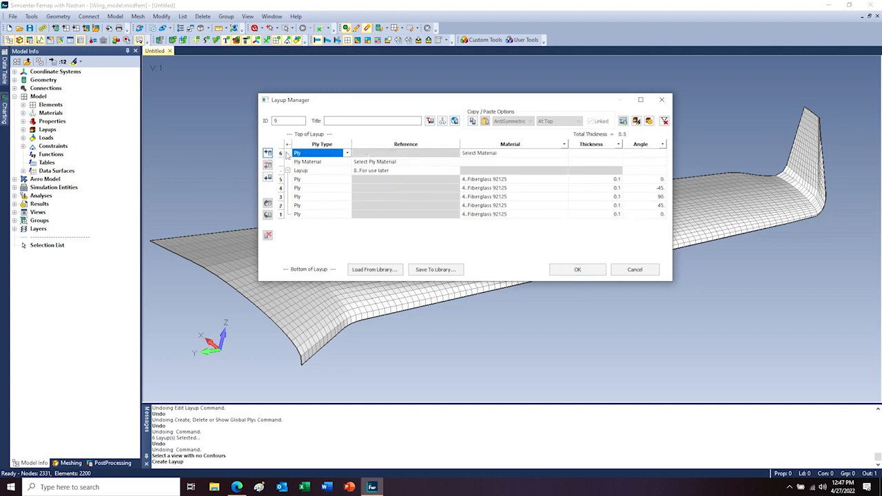
left_click(348, 153)
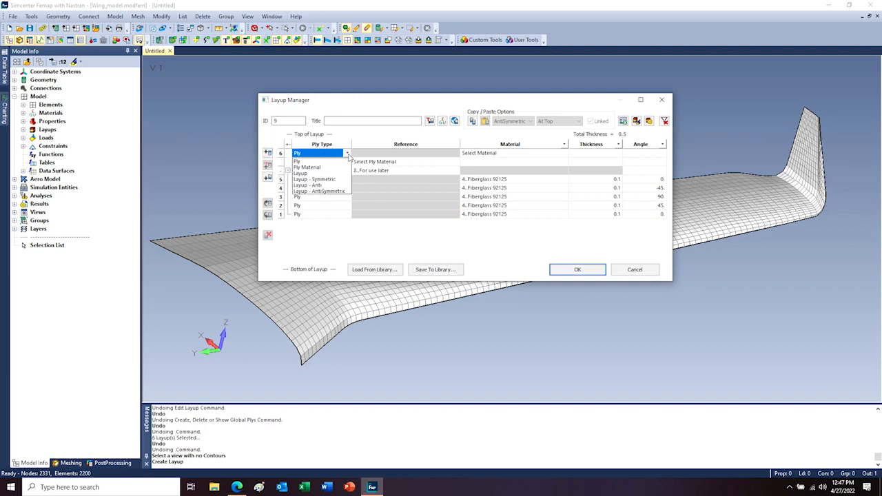
left_click(310, 180)
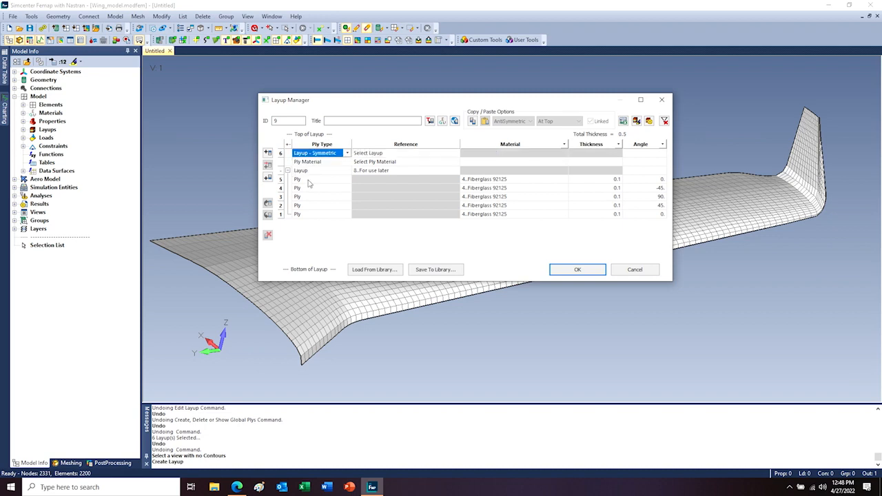
left_click(377, 154)
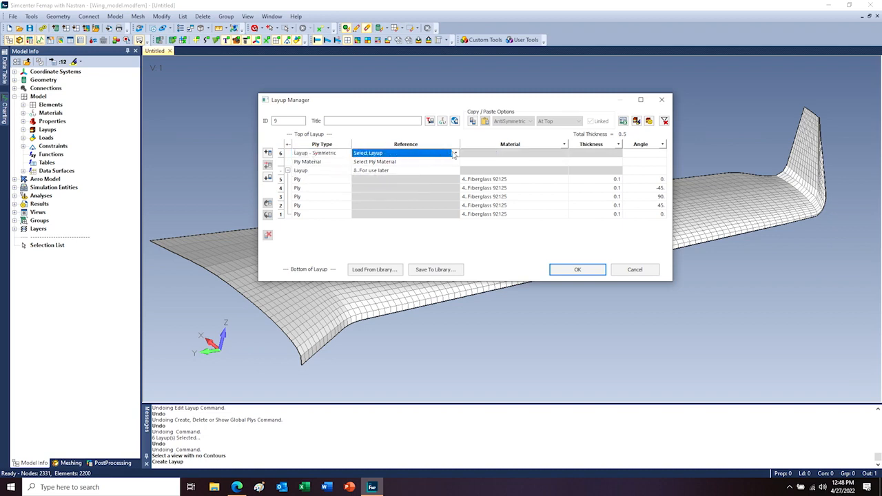
left_click(455, 153)
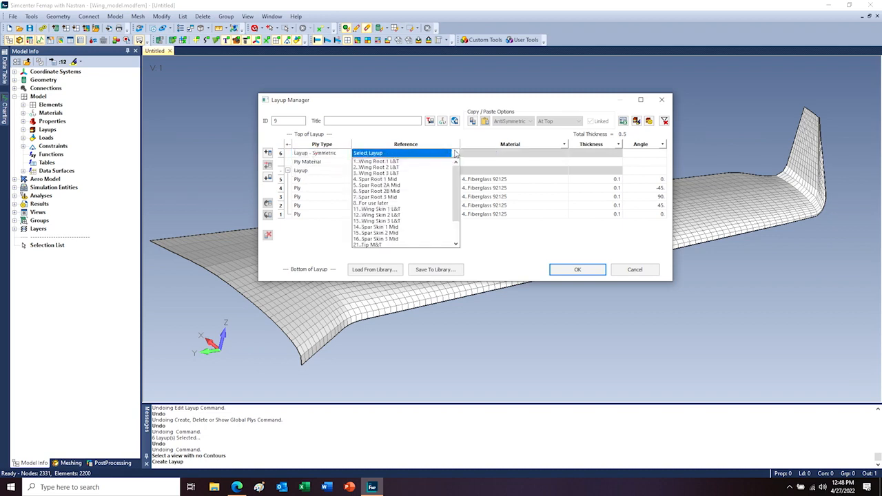
left_click(376, 203)
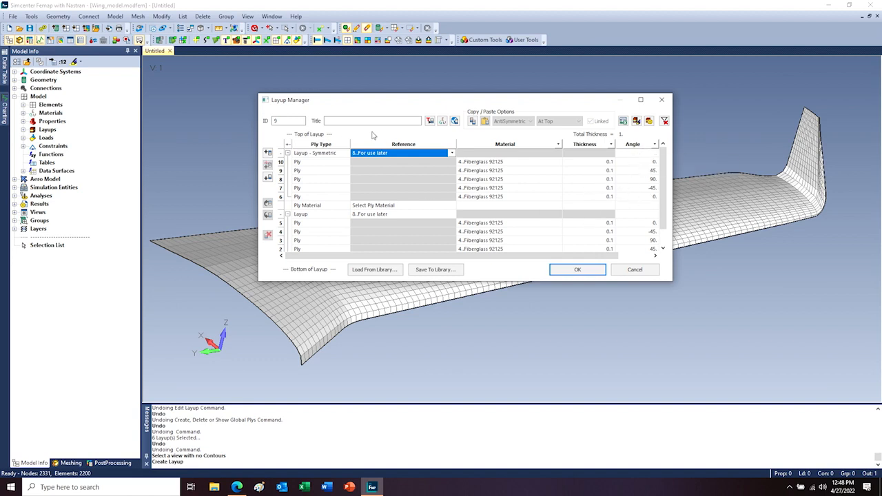
left_click(577, 270)
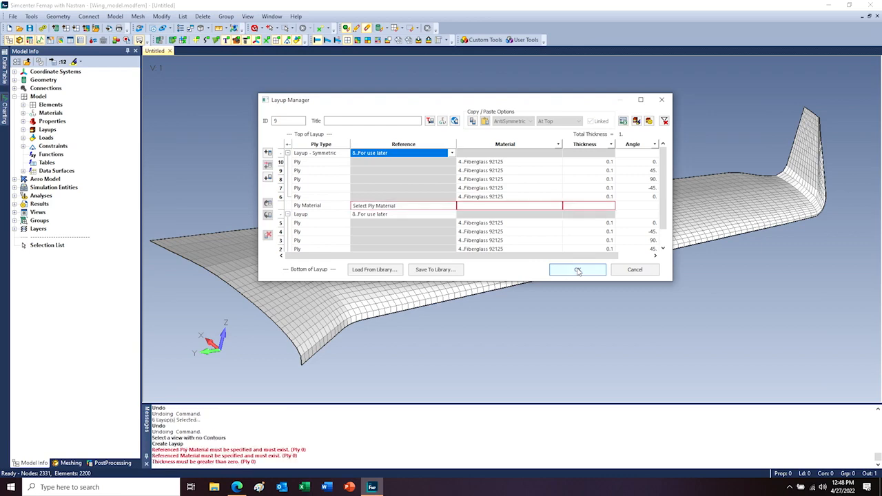
left_click(631, 270)
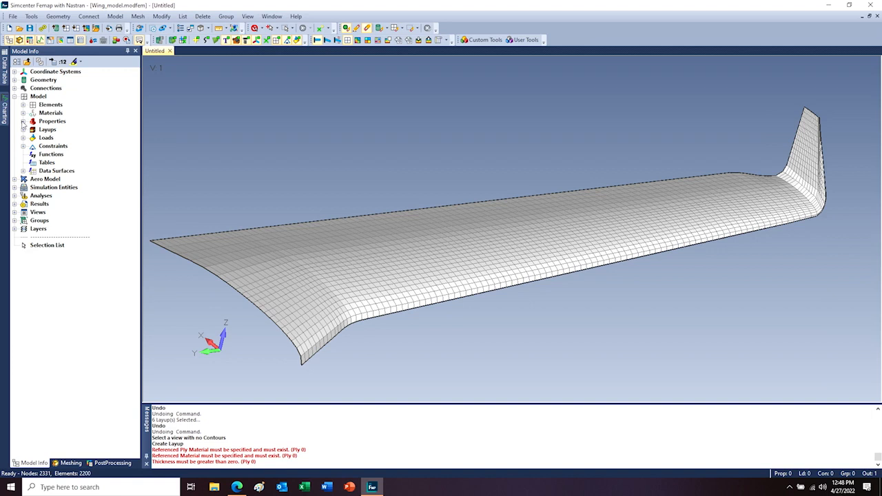
Open the existing layup "Spar Root 1 Mid" for editing.
left_click(115, 17)
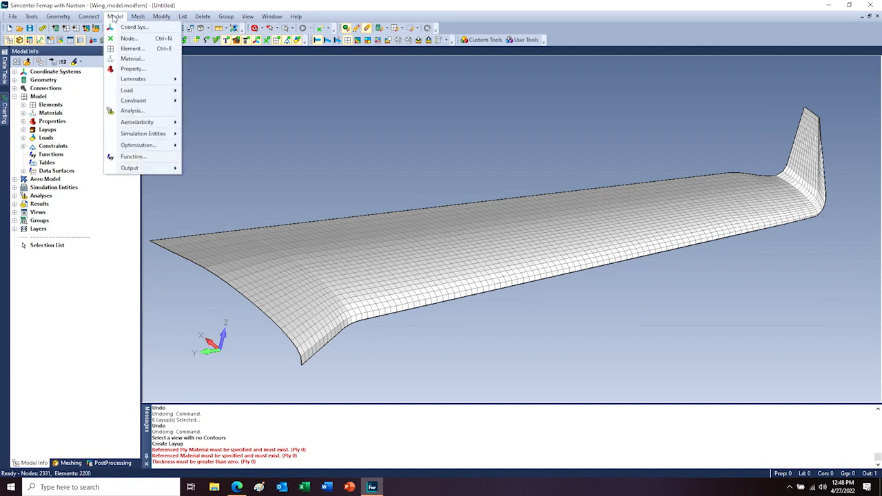
left_click(161, 17)
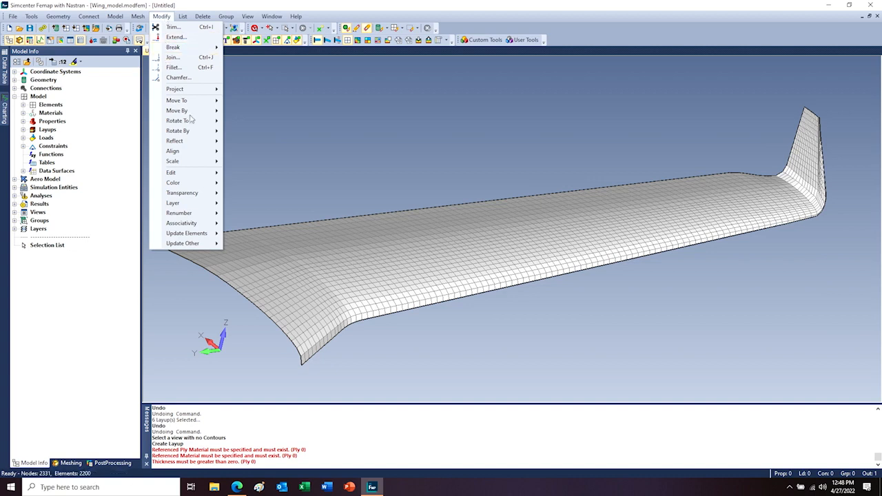
mouse_move(189, 173)
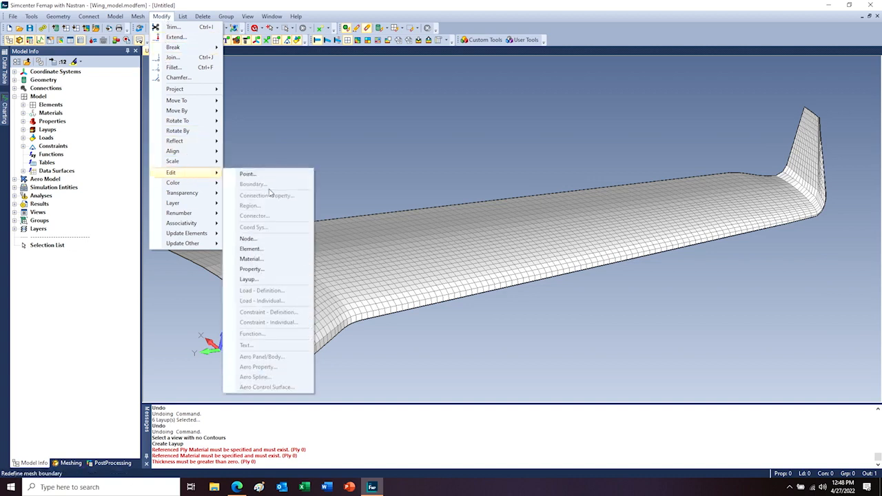
left_click(248, 279)
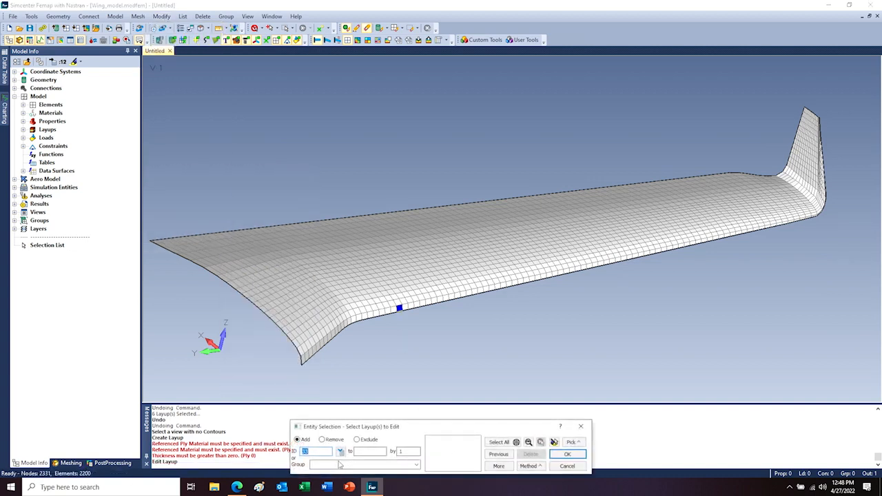
left_click(341, 452)
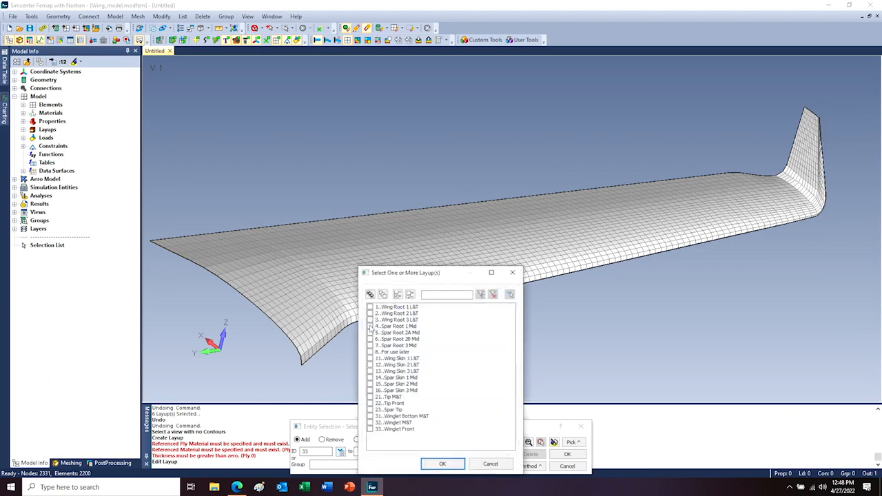
left_click(443, 464)
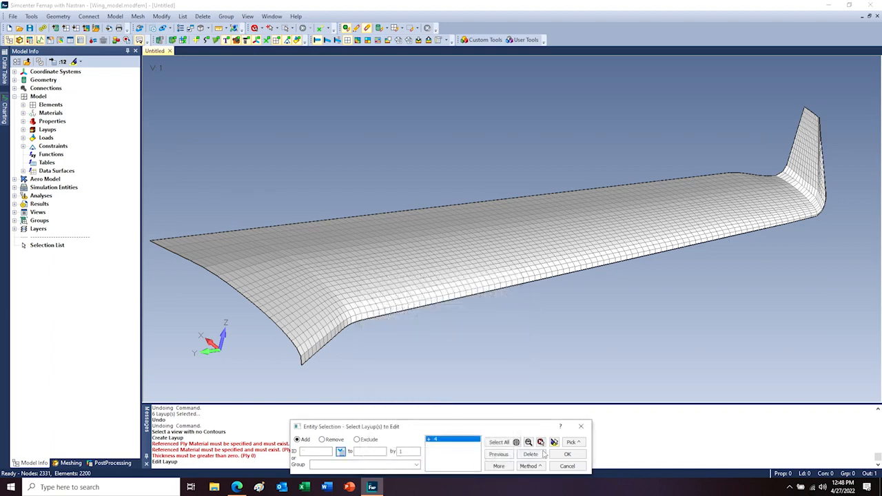
left_click(567, 454)
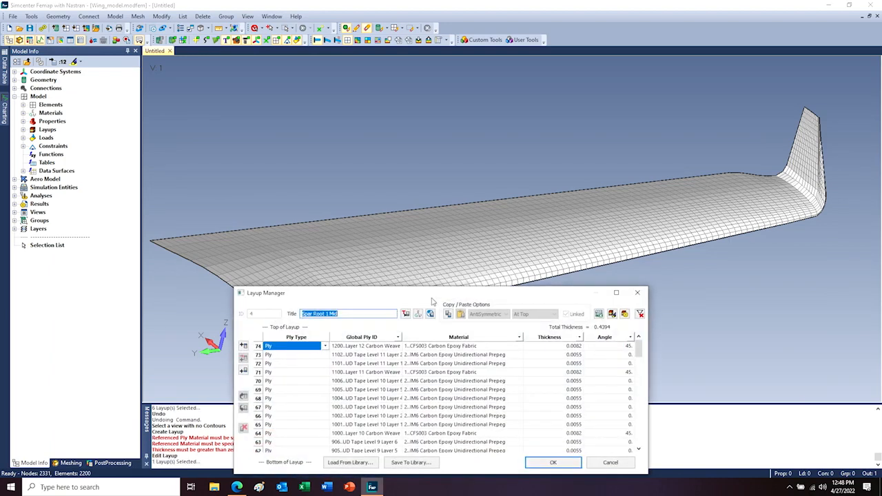
left_click_drag(428, 293, 426, 87)
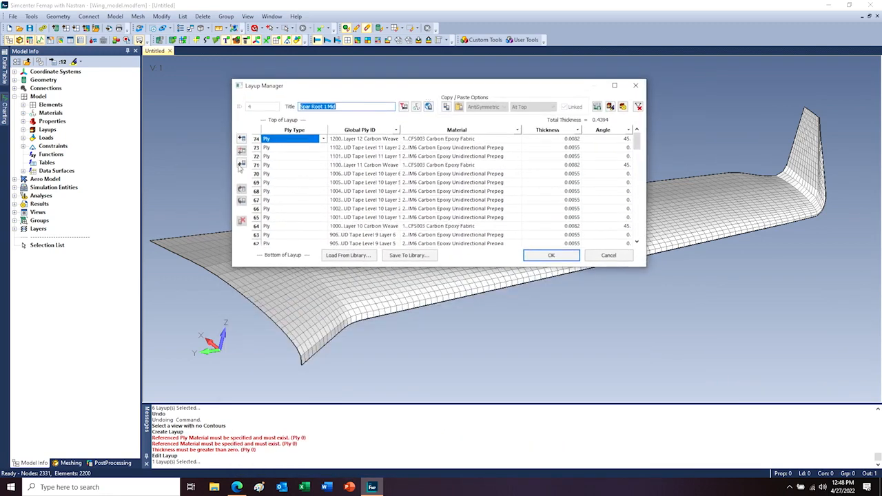
Convert all plies of the layup to the existing ply materials Till Weave and UD Tape 0.0055, and save the layup.
left_click_drag(637, 144, 636, 233)
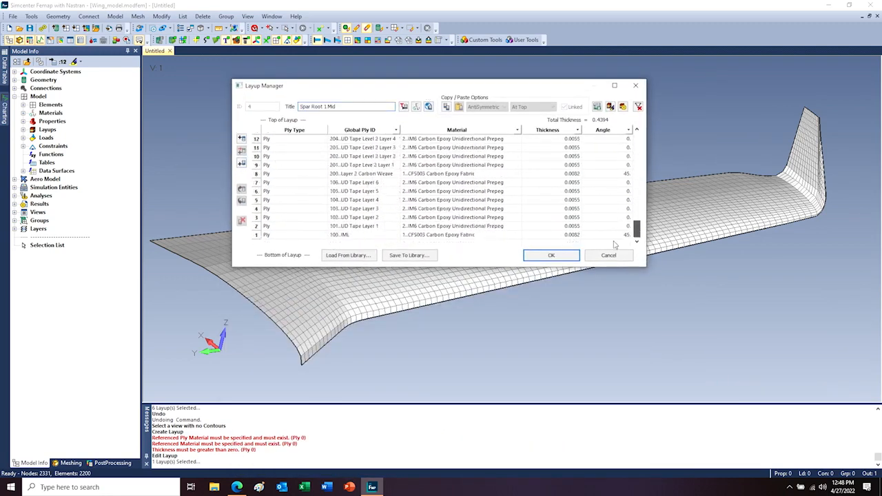
left_click(259, 236, "shift")
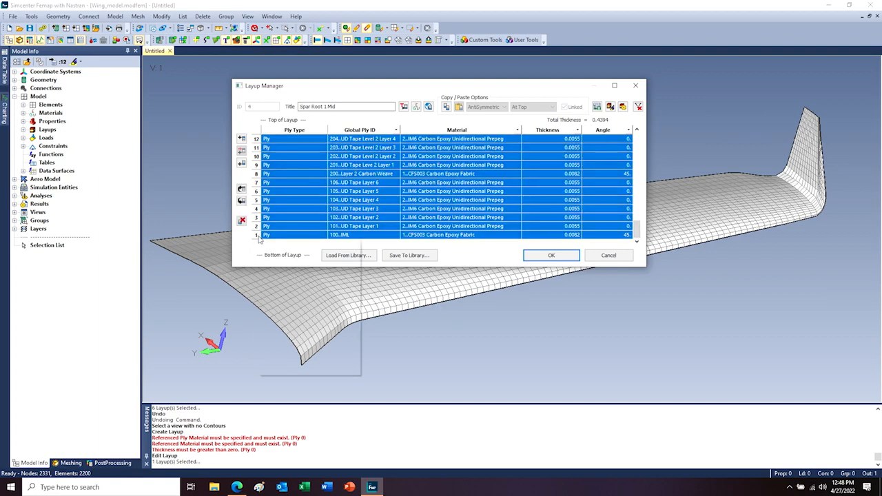
right_click(260, 237)
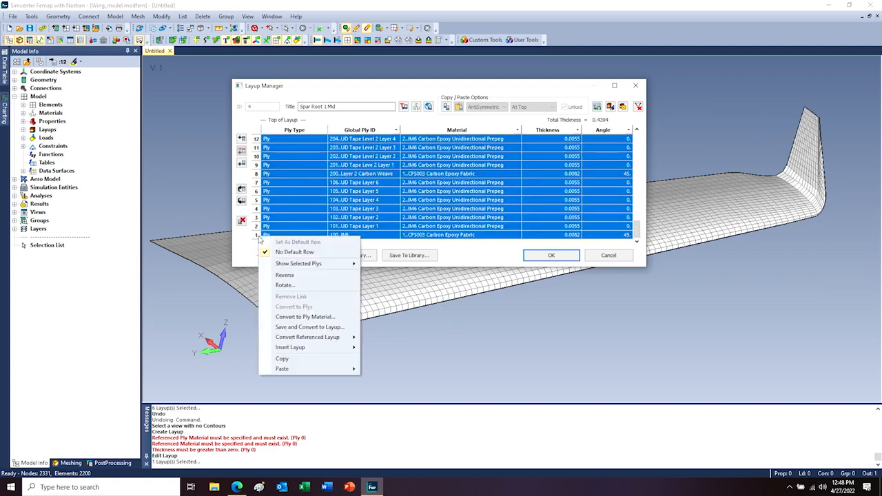
left_click(307, 317)
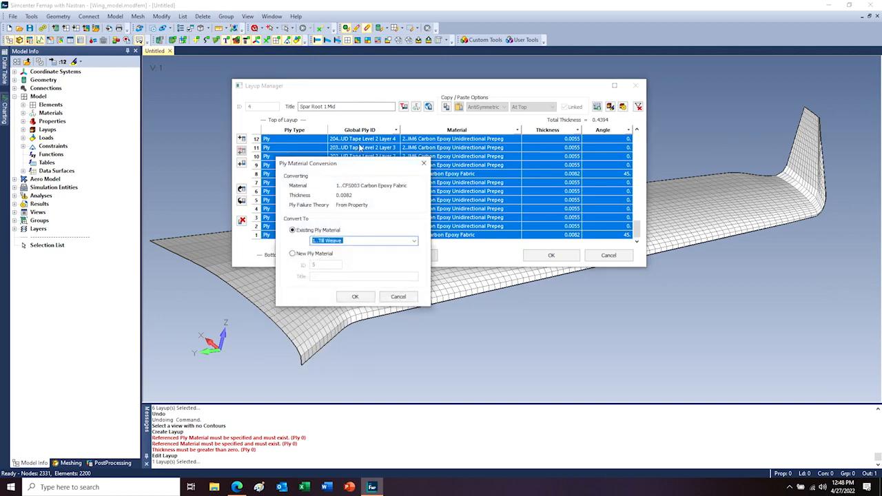
left_click_drag(358, 164, 359, 86)
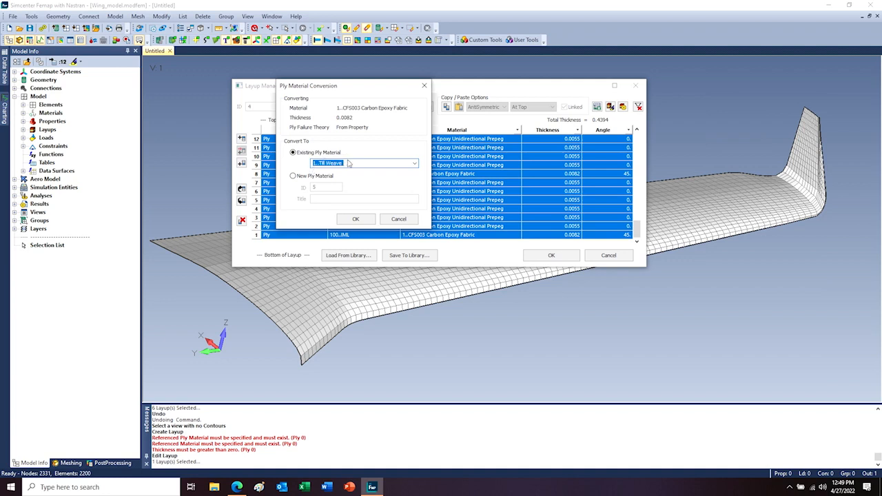
left_click(355, 220)
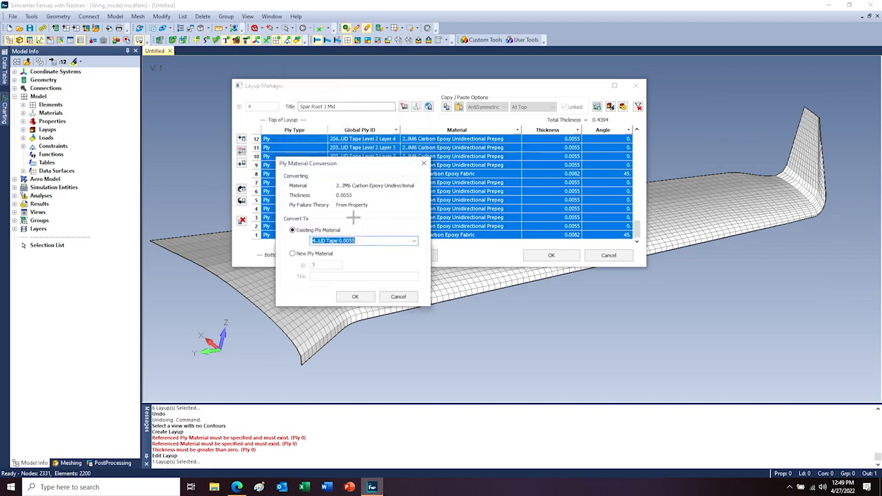
left_click(356, 298)
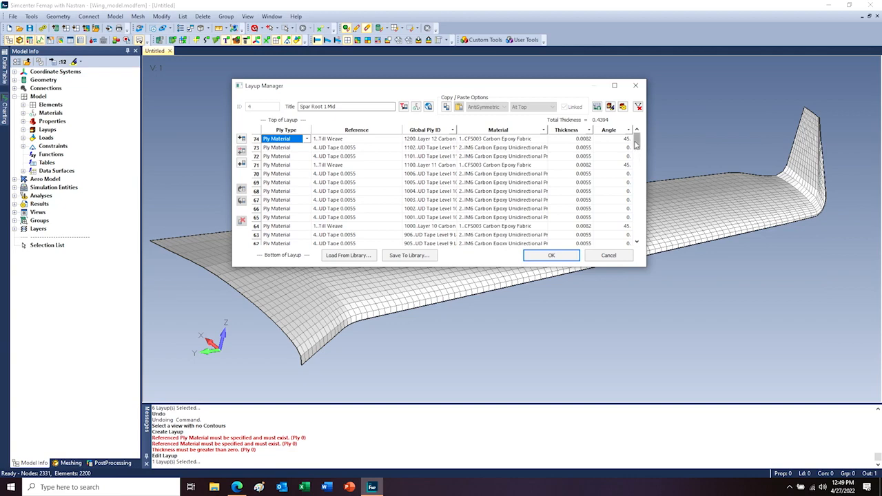
mouse_move(636, 142)
left_mouse_down()
mouse_move(634, 232)
mouse_move(636, 140)
left_mouse_up()
left_click(551, 255)
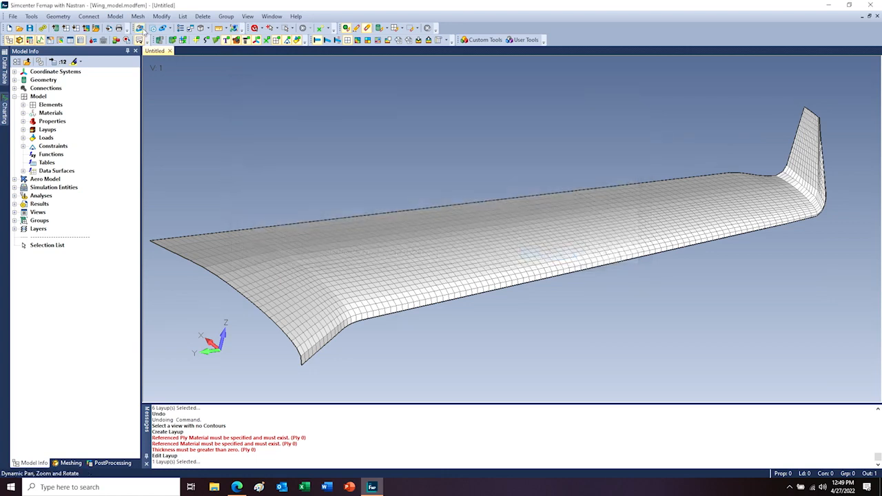
Open the layups Wing Skin 1 L&T, Wing Skin 2 L&T and Wing Skin 3 L&T together in the Multi-Layup Editor.
left_click(119, 17)
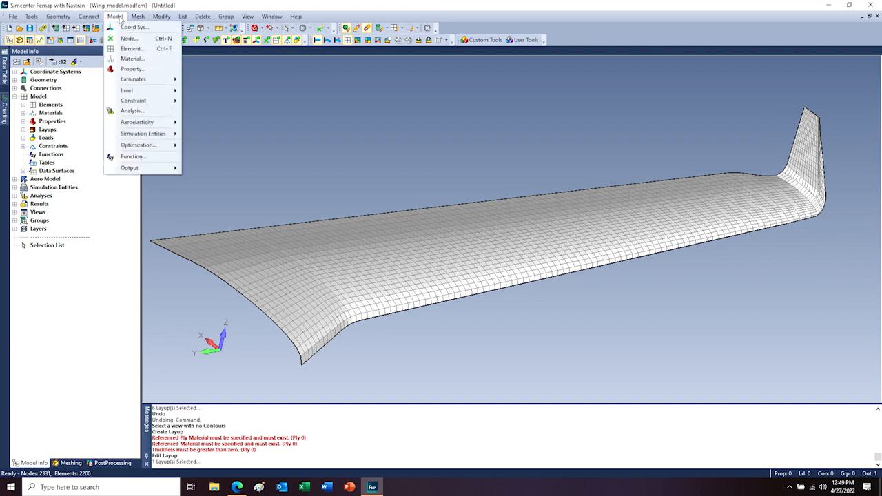
mouse_move(157, 79)
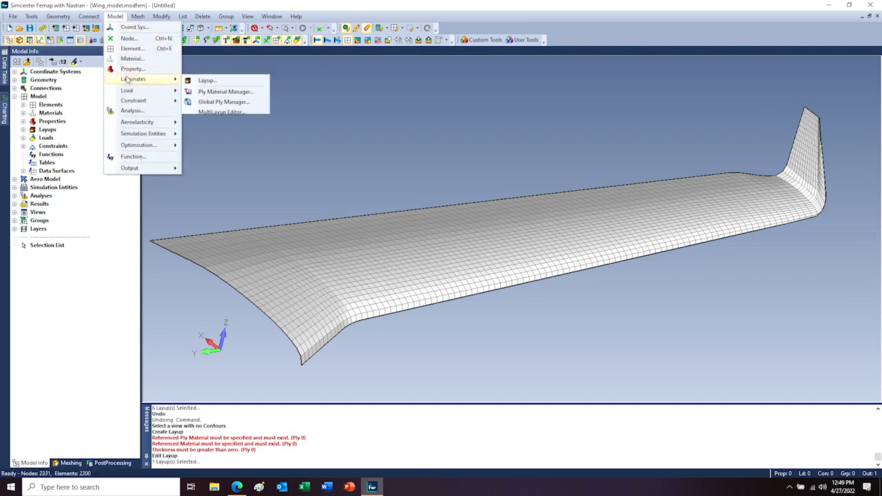
left_click(225, 112)
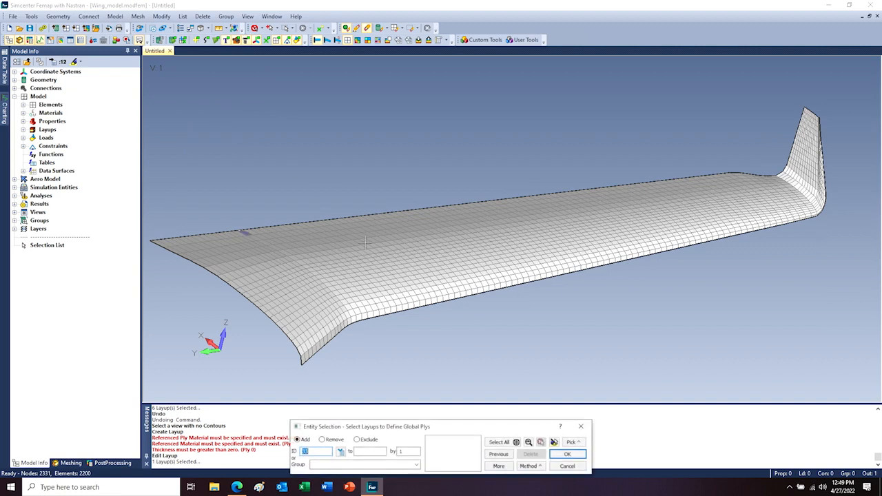
left_click(341, 451)
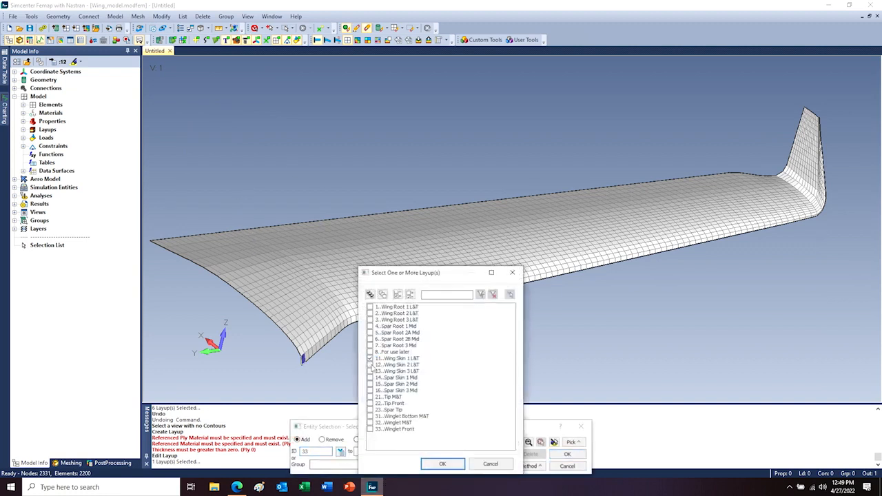
left_click(370, 371)
left_click(443, 463)
left_click(566, 455)
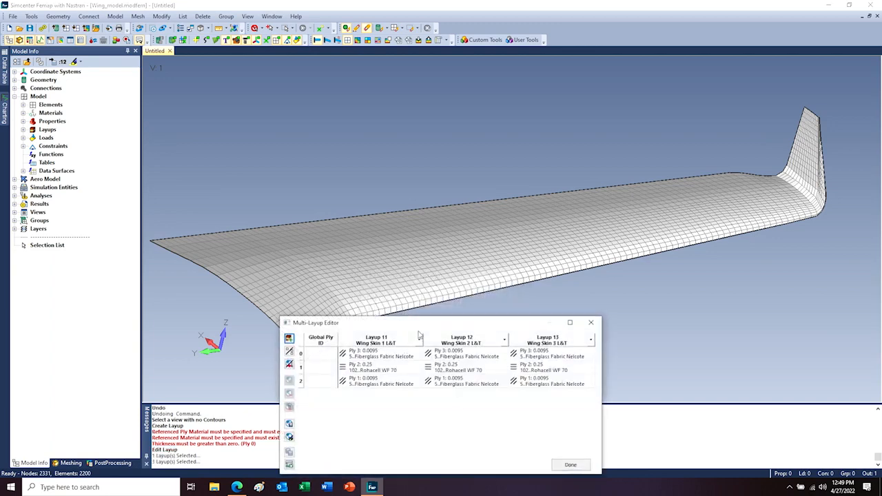
left_click_drag(429, 326, 423, 81)
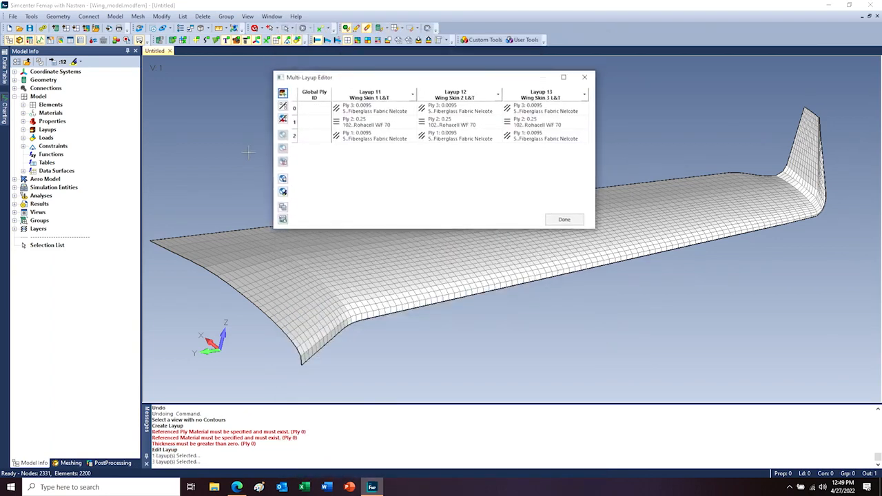
Create a new global ply titled "Mid Ply for Skins" from the Rohacell WF 70 ply row across all three layups, and finish the layup editing.
left_click(295, 124)
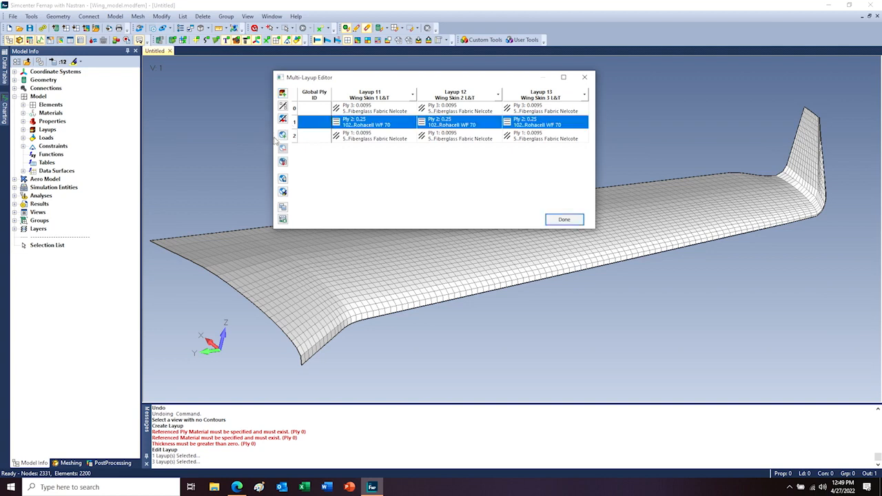
left_click(283, 134)
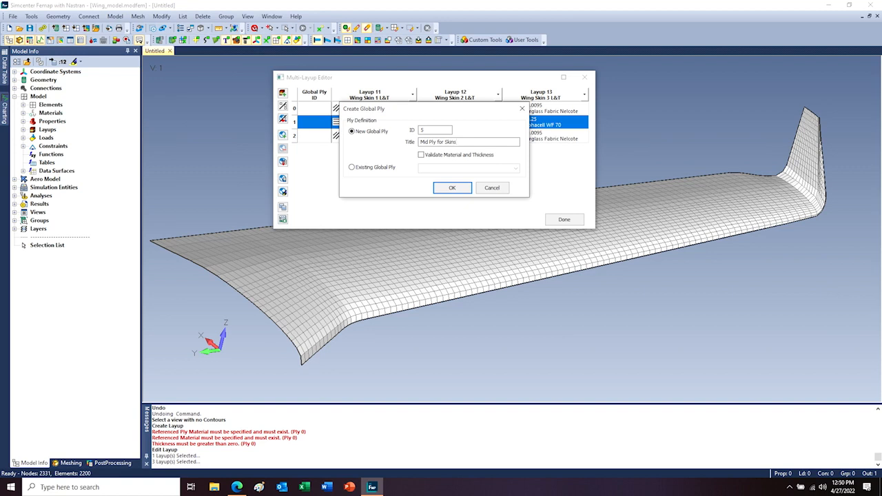
left_click(452, 187)
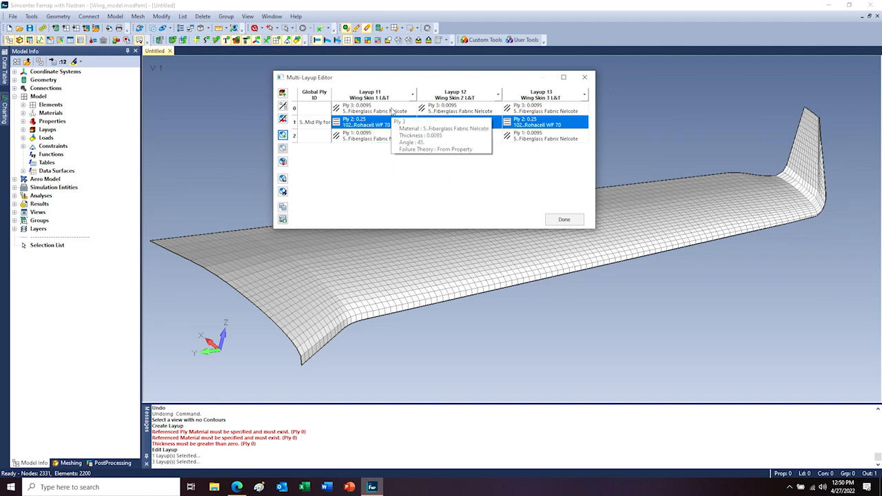
left_click(564, 219)
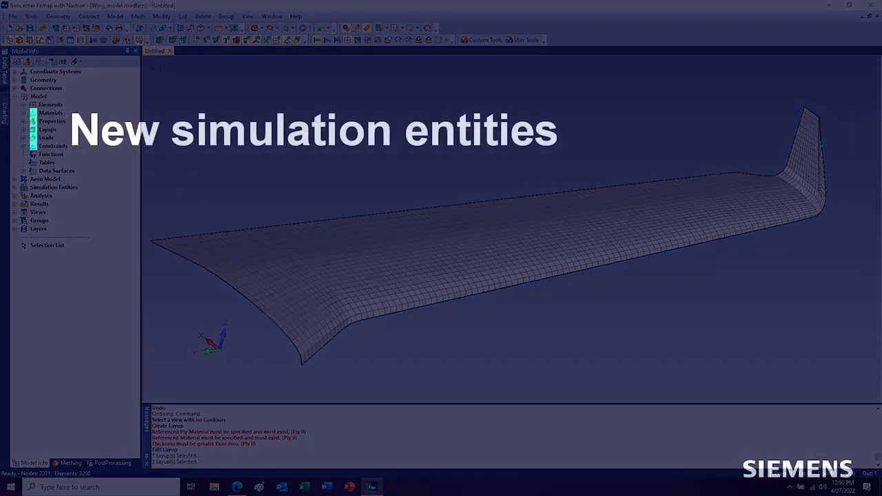
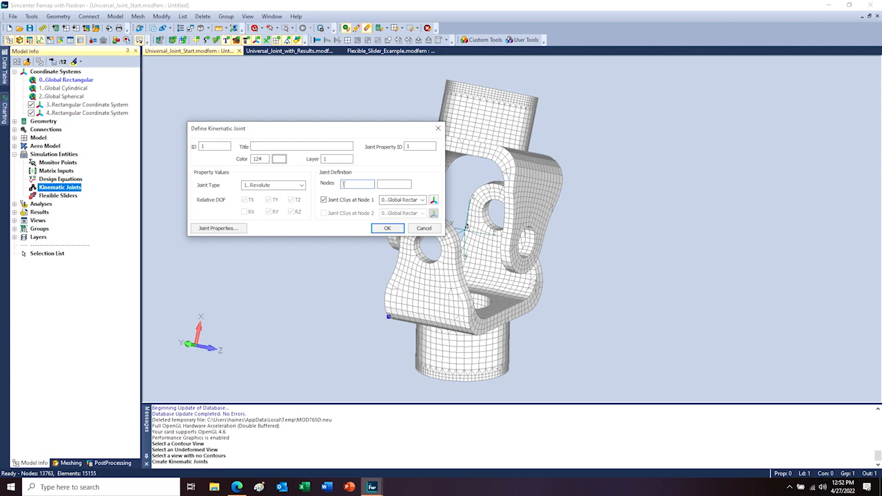
Discard the single joint definition and start a kinematic joint connection of type Universal, with surfaces for both reference and motion attachments.
left_click(423, 229)
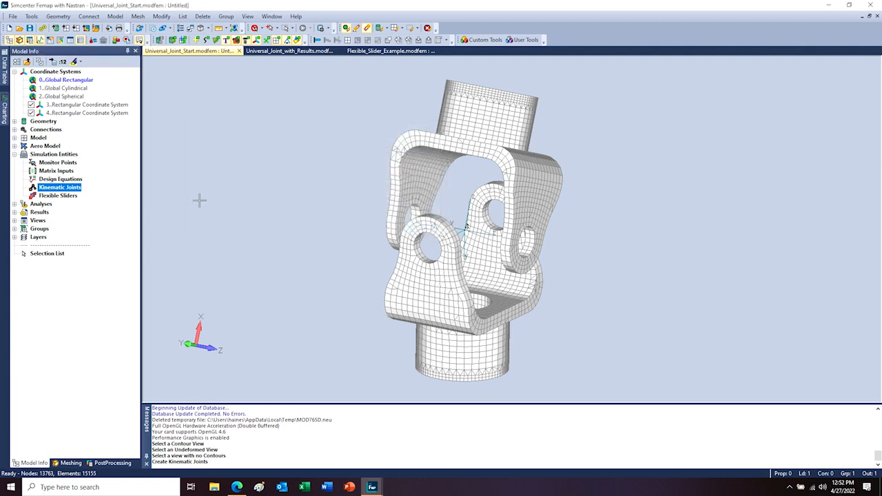
right_click(71, 188)
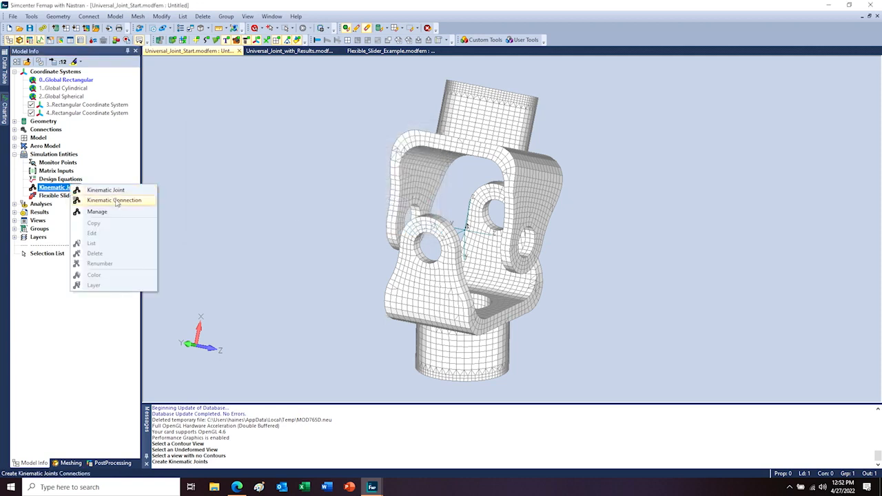
left_click(114, 200)
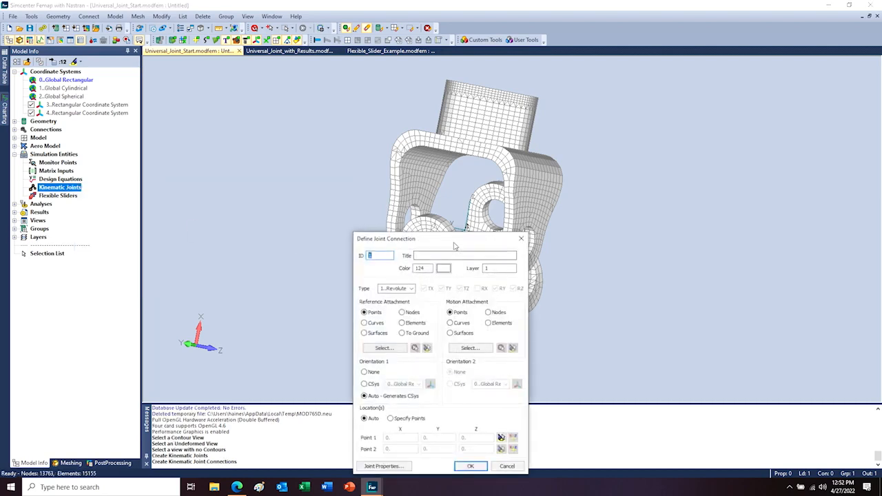
left_click_drag(453, 241, 272, 113)
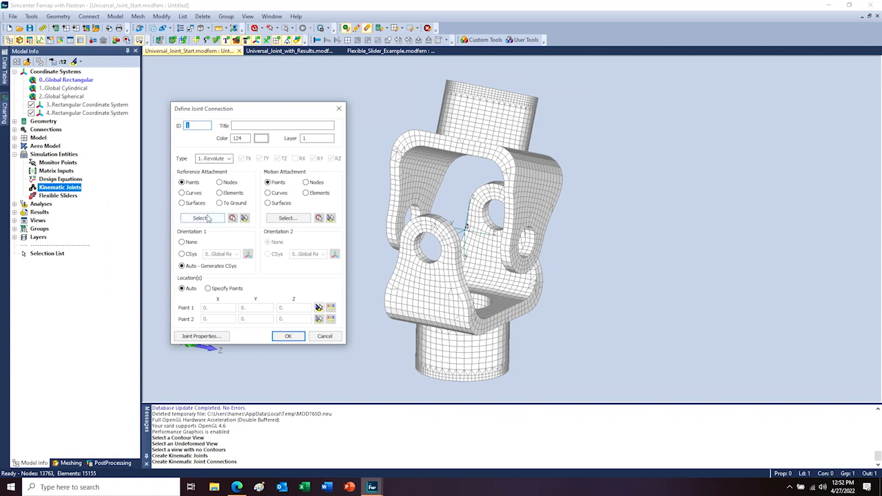
left_click(230, 159)
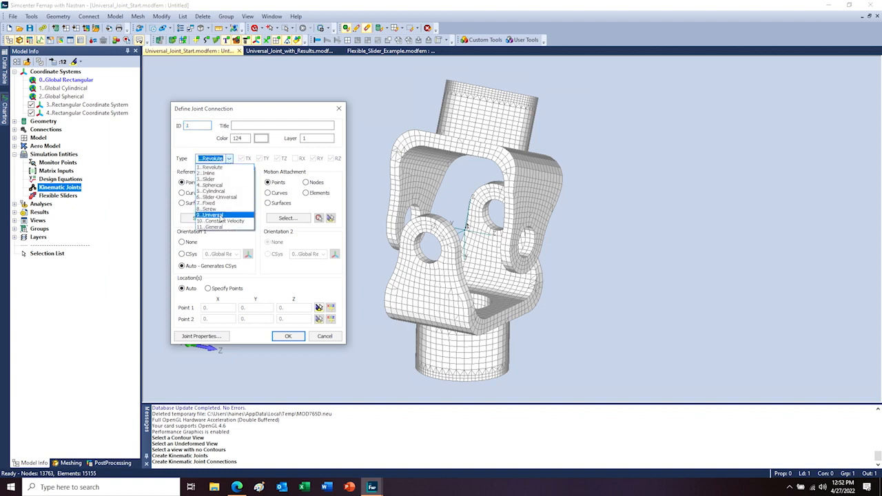
left_click(219, 216)
left_click(186, 204)
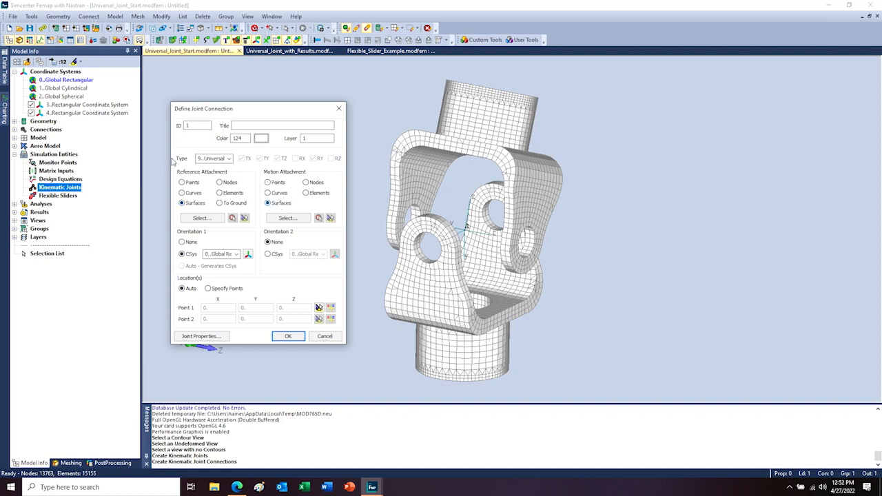
Attach the joint's reference side to the four pin-hole surfaces of the lower yoke, and orient it with rectangular coordinate system 3.
left_click(205, 219)
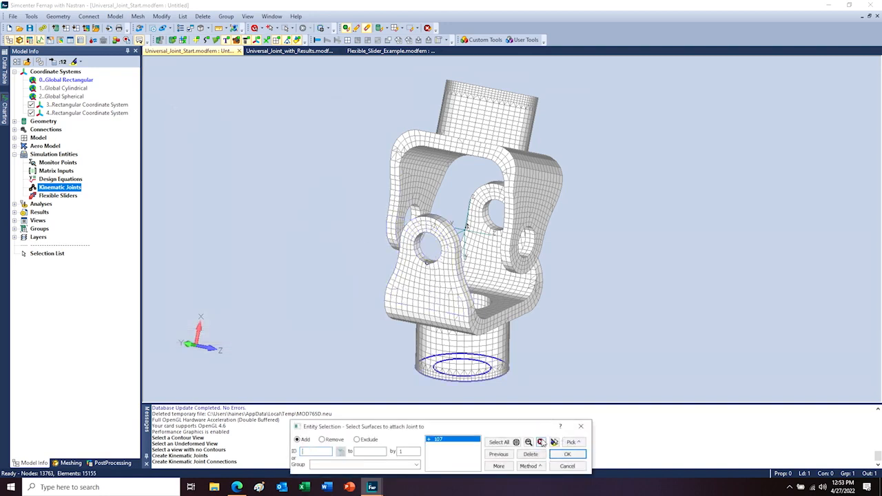
left_click(541, 442)
left_click(428, 239)
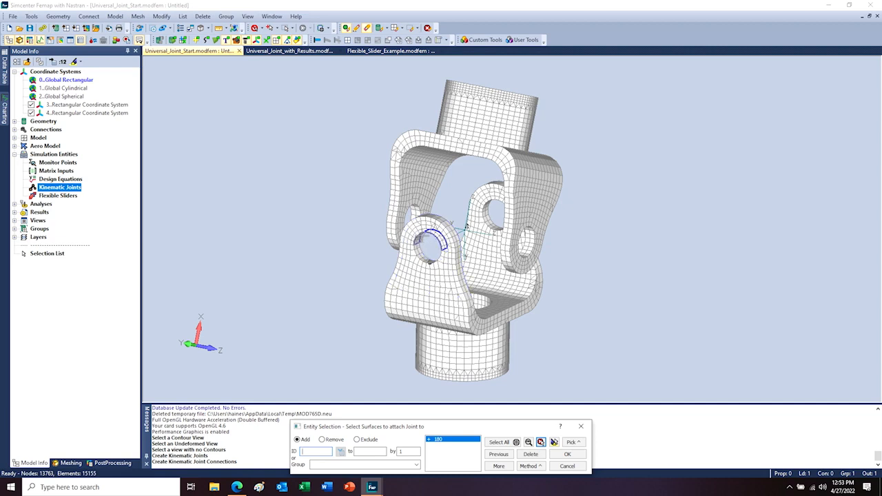
left_click(490, 222)
left_click(495, 216)
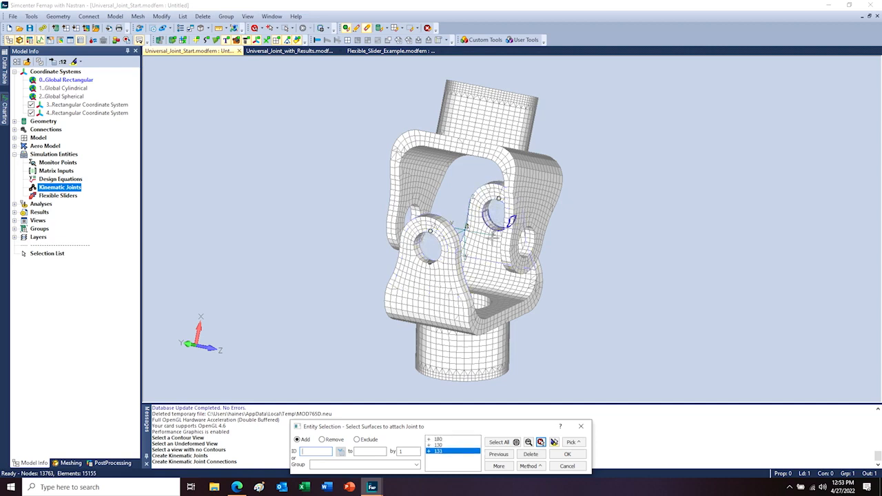
left_click(461, 367)
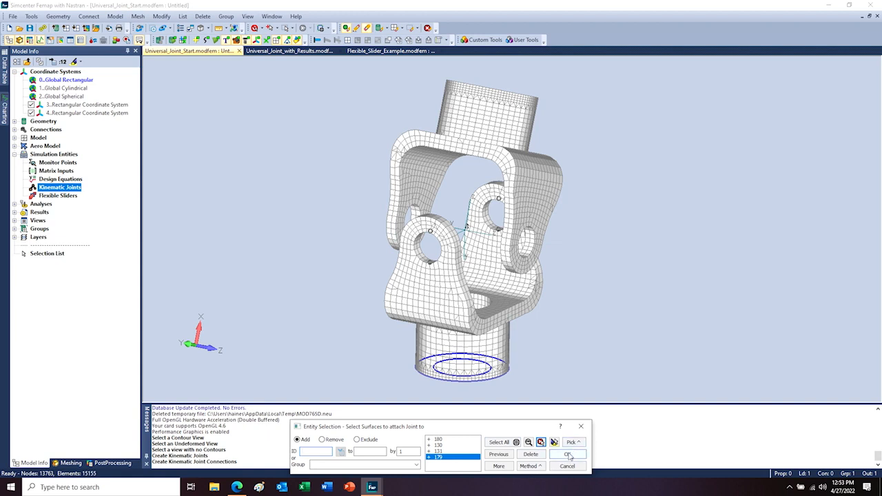
left_click(568, 455)
left_click(233, 255)
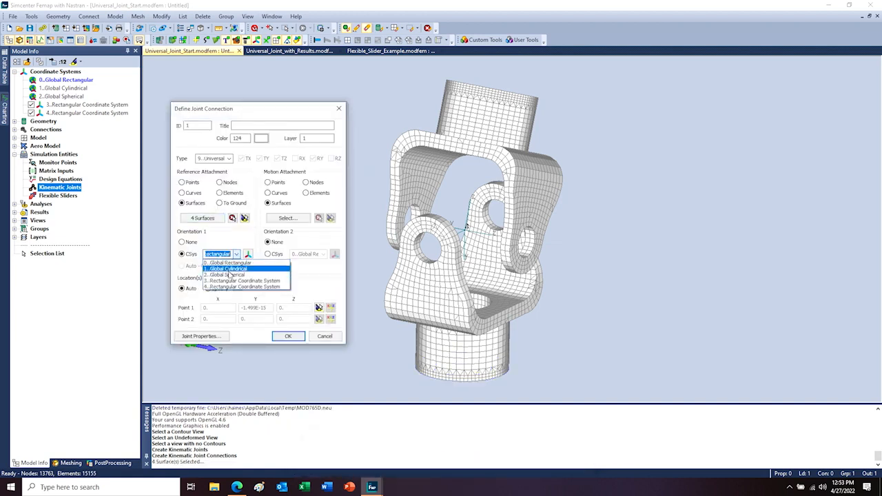
left_click(238, 280)
Attach the motion side to the four pin-hole surfaces of the upper yoke, orient it with rectangular coordinate system 4, and create the universal joint.
left_click(272, 254)
left_click(294, 217)
middle_click_drag(444, 199, 389, 226)
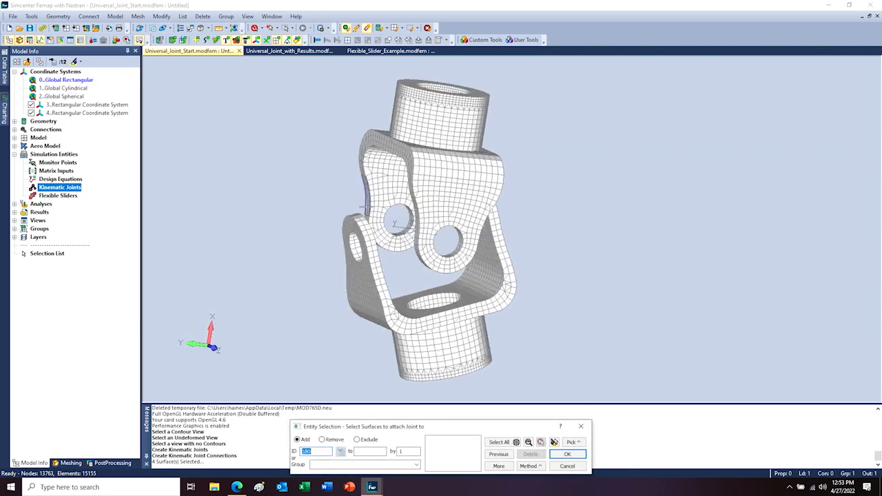
left_click(395, 231)
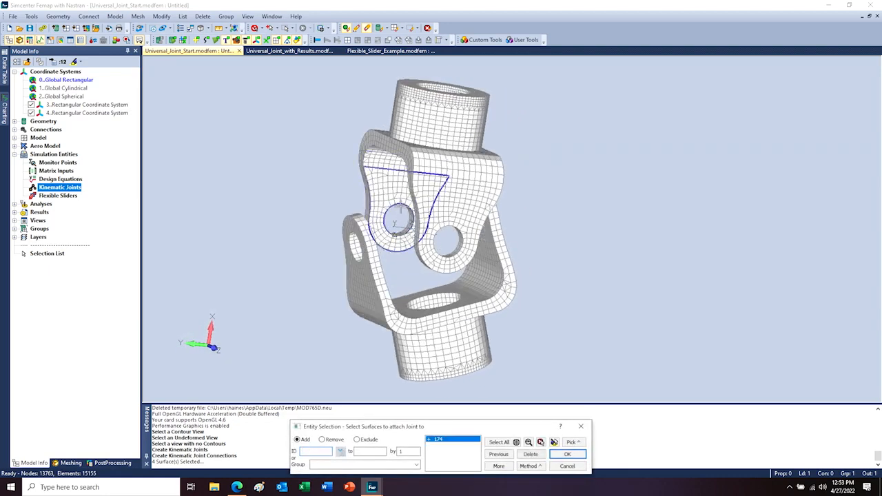
left_click(443, 242)
left_click(453, 230)
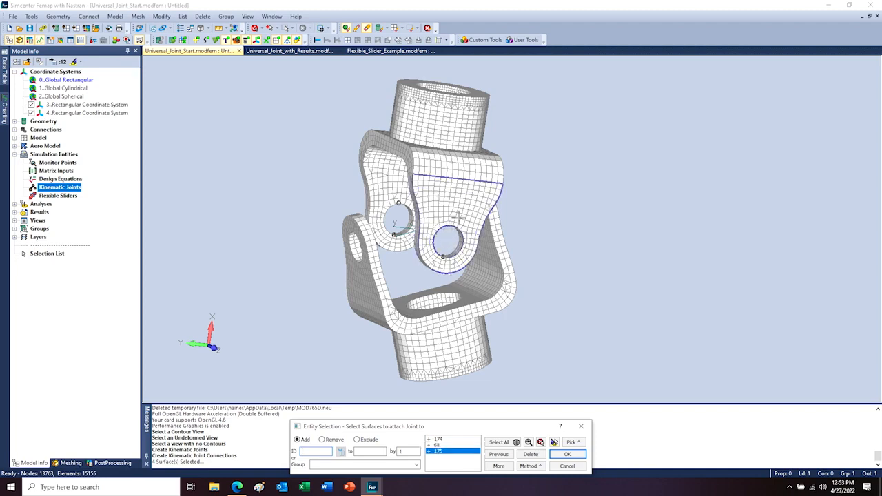
middle_click_drag(449, 237, 449, 204)
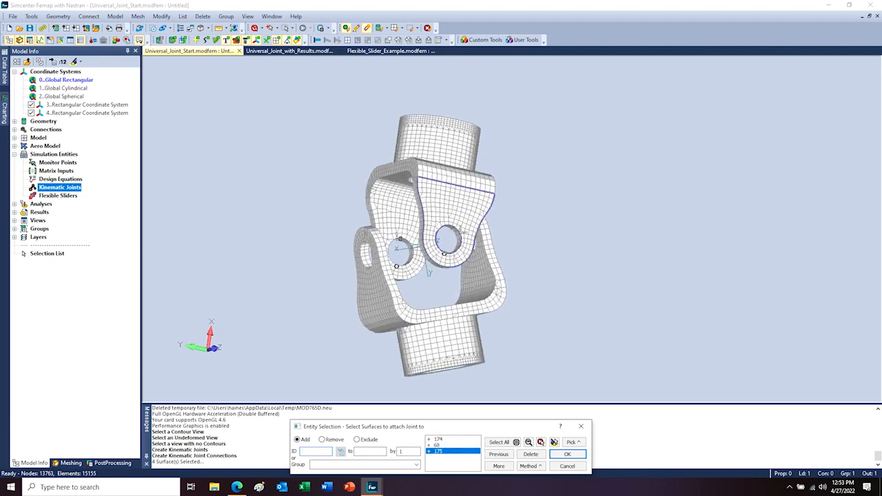
left_click(567, 454)
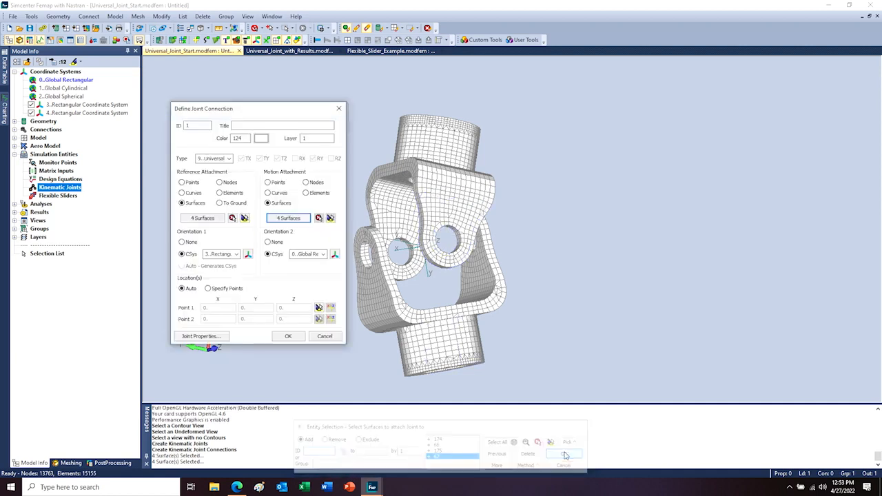
left_click(325, 255)
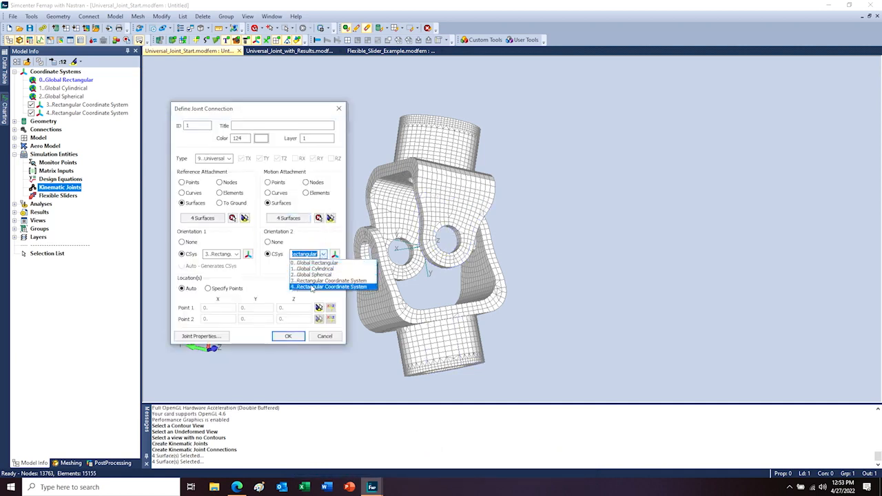
left_click(312, 287)
left_click(288, 337)
Create a Revolute joint connection from ground to the inner bore surface of the upper yoke's shaft, with automatically generated orientation.
right_click(366, 156)
left_click(408, 178)
middle_click_drag(408, 196, 418, 267)
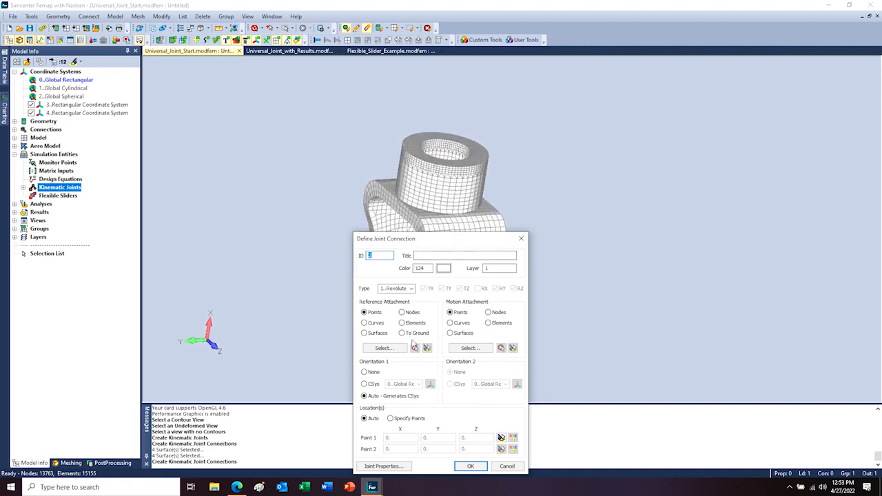
left_click(402, 334)
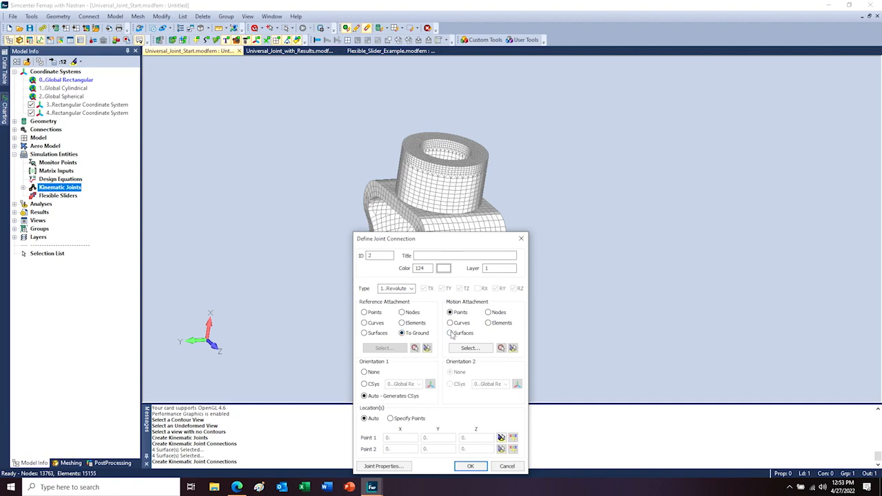
left_click(467, 348)
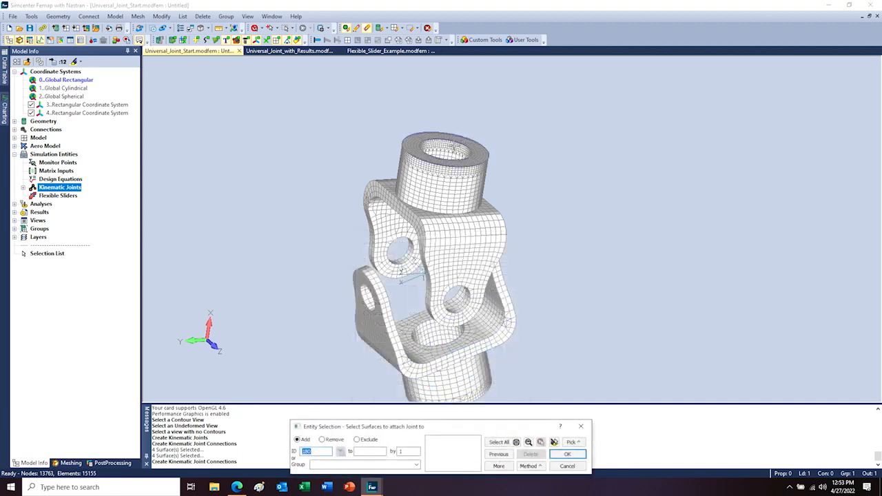
left_click(444, 149)
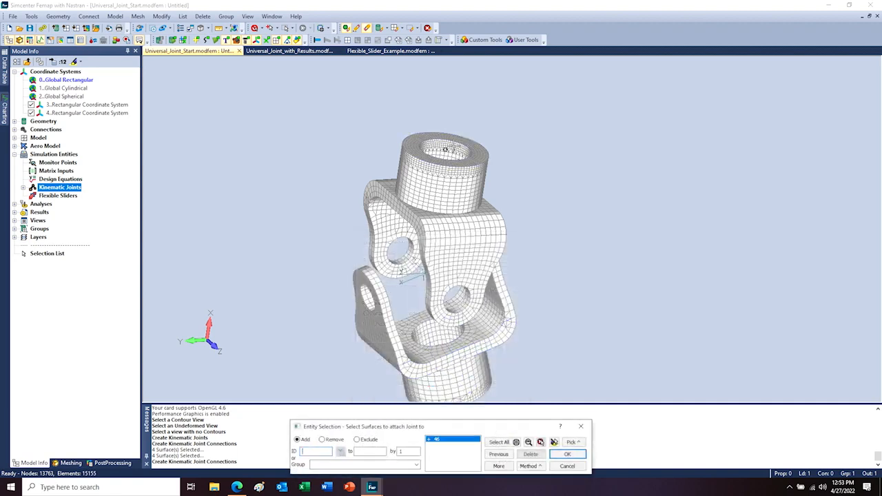
left_click(567, 454)
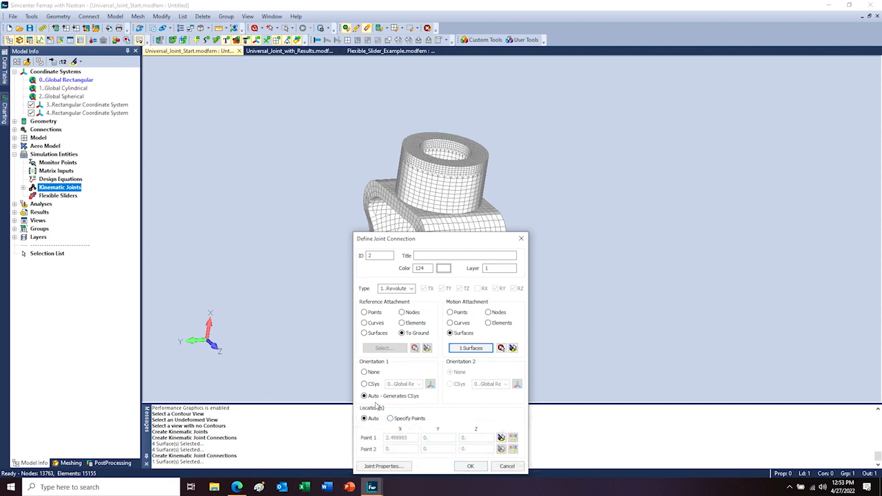
left_click(471, 466)
Create a Revolute joint connection from ground to the inner bore surface of the lower yoke's shaft, with automatically generated orientation.
middle_click_drag(526, 266, 524, 210)
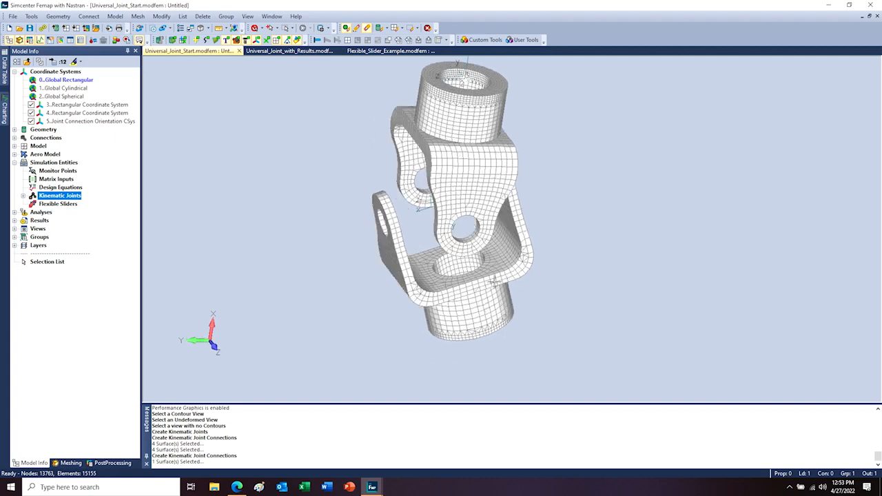
middle_click_drag(473, 309, 566, 174)
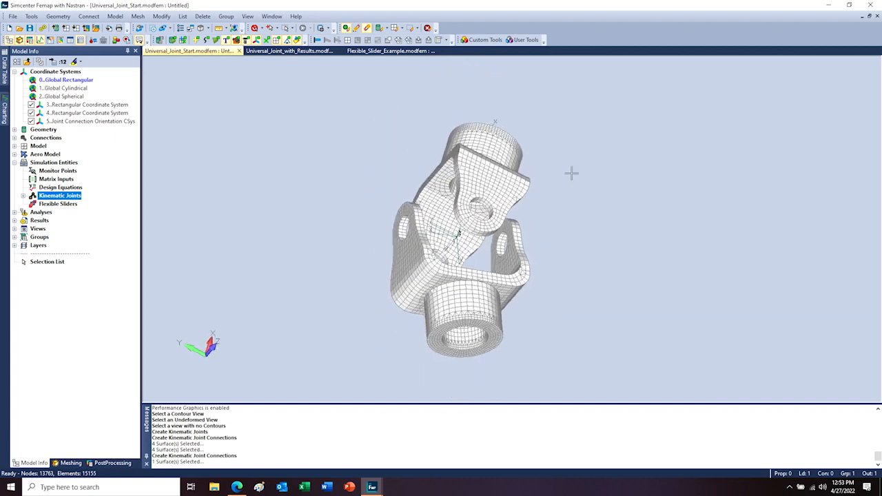
right_click(586, 166)
left_click(624, 192)
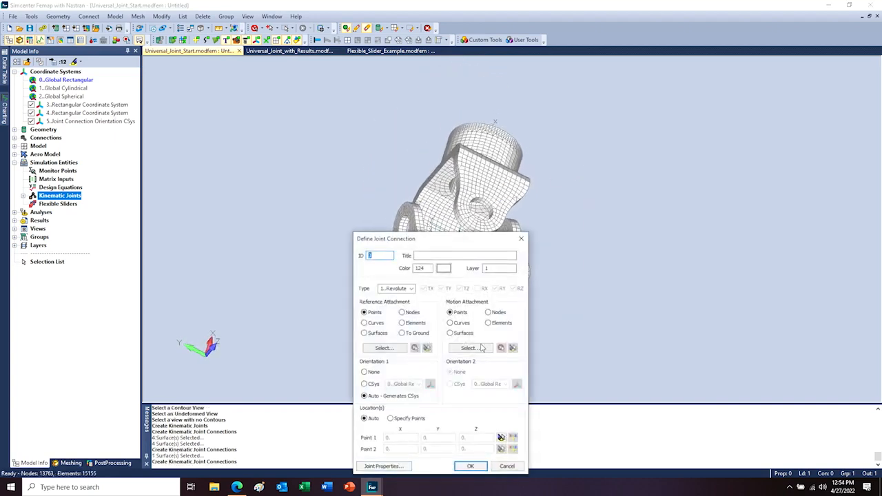
left_click(403, 334)
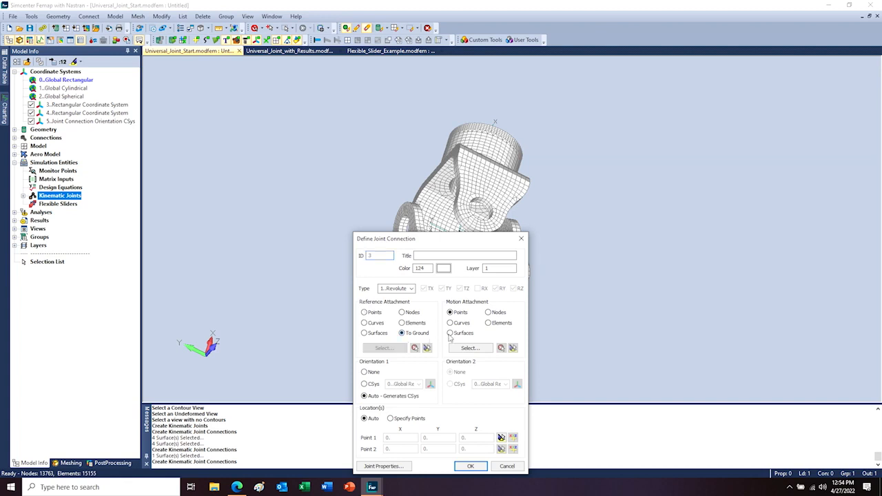
left_click(469, 349)
left_click(459, 358)
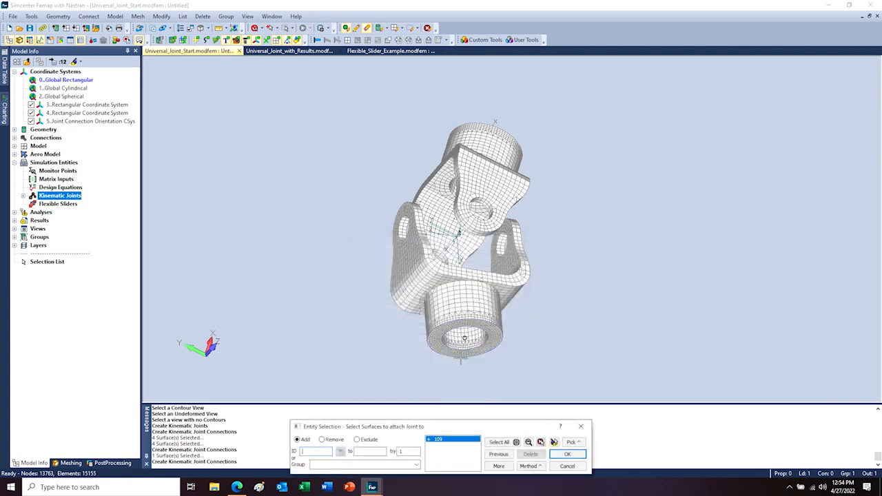
left_click(567, 454)
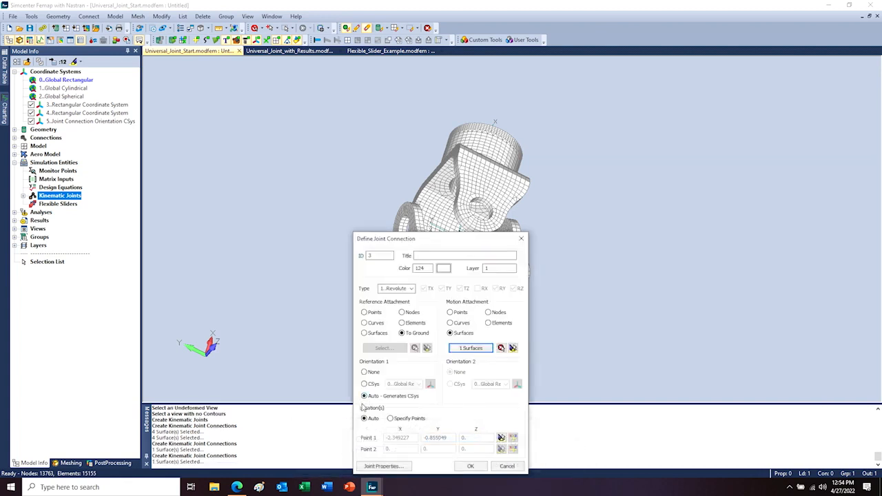
left_click(473, 467)
Create an Enforced Rotation kinematic driver with magnitude 7 on the revolute joint at the upper yoke's shaft, without defining a second driver.
middle_click_drag(516, 229, 520, 292)
left_click(116, 18)
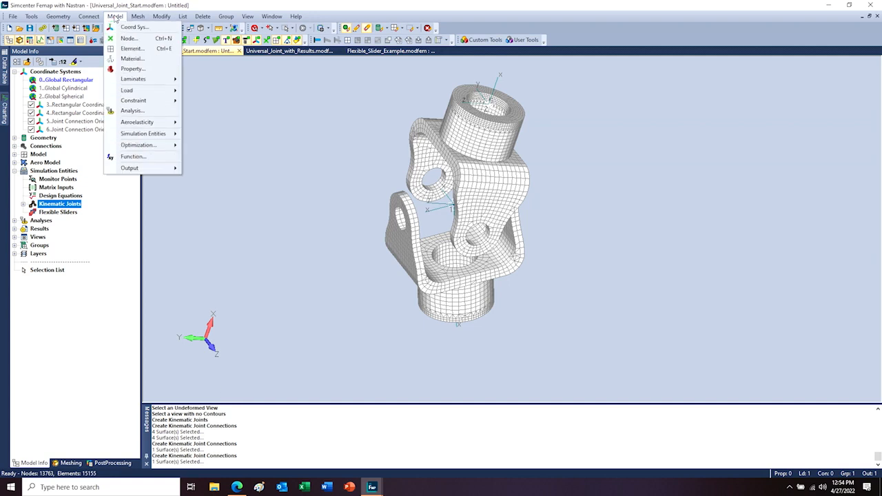
mouse_move(143, 93)
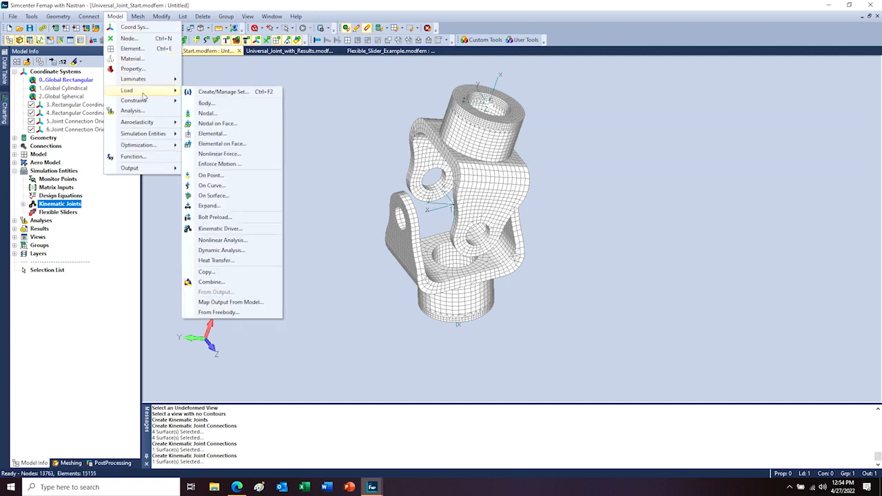
left_click(219, 230)
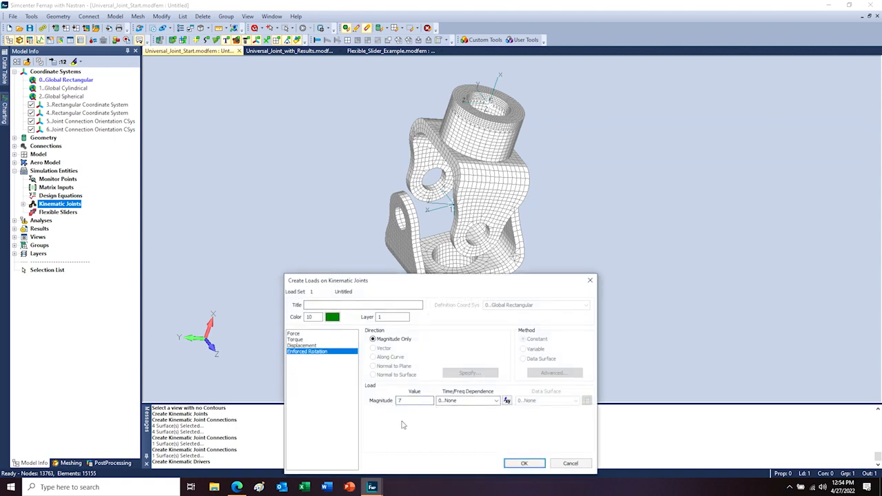
left_click(524, 463)
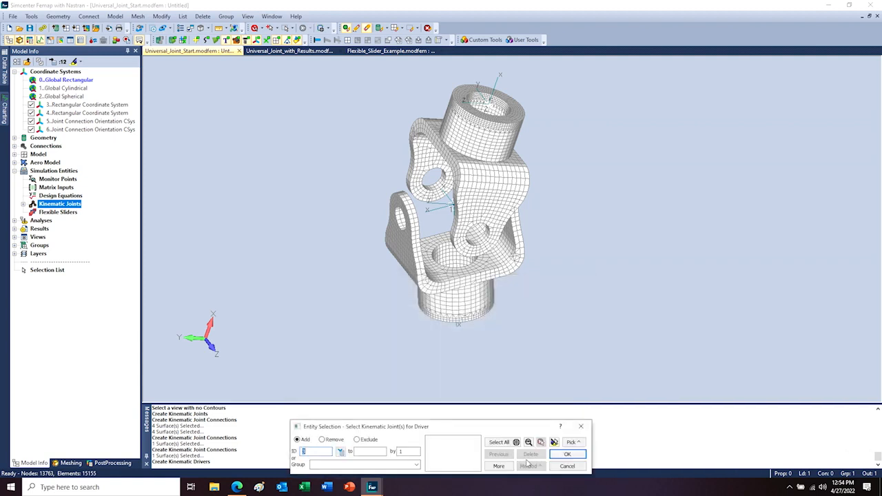
left_click(488, 104)
key("Return")
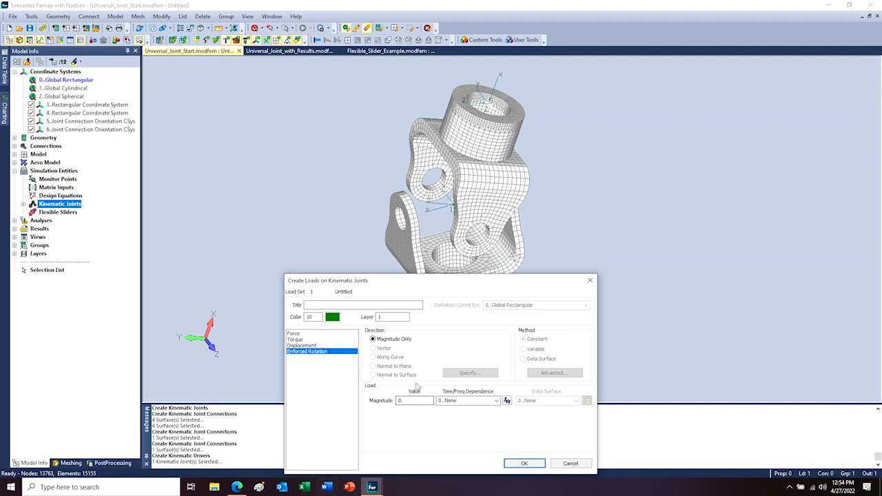
left_click(571, 464)
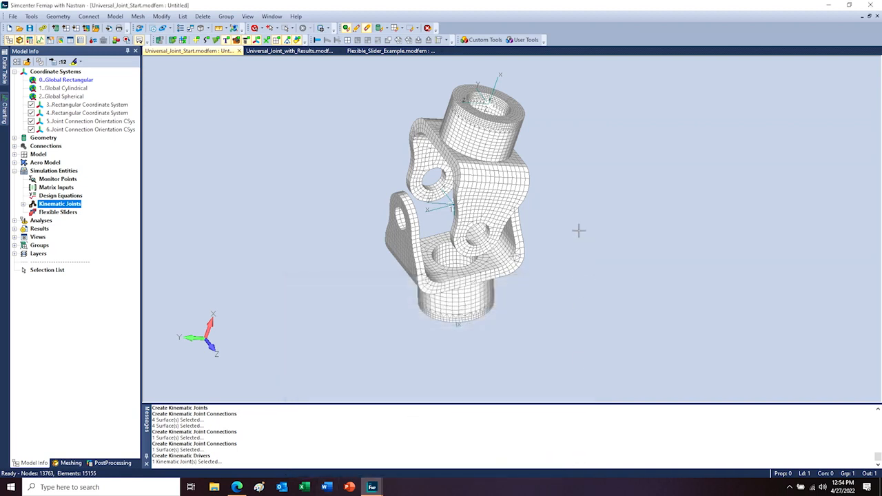
Switch to the Universal_Joint_with_Results model and animate its Simcenter Nastran Multi-Step nonlinear kinematic analysis study.
left_click(283, 52)
middle_click_drag(523, 212, 561, 206)
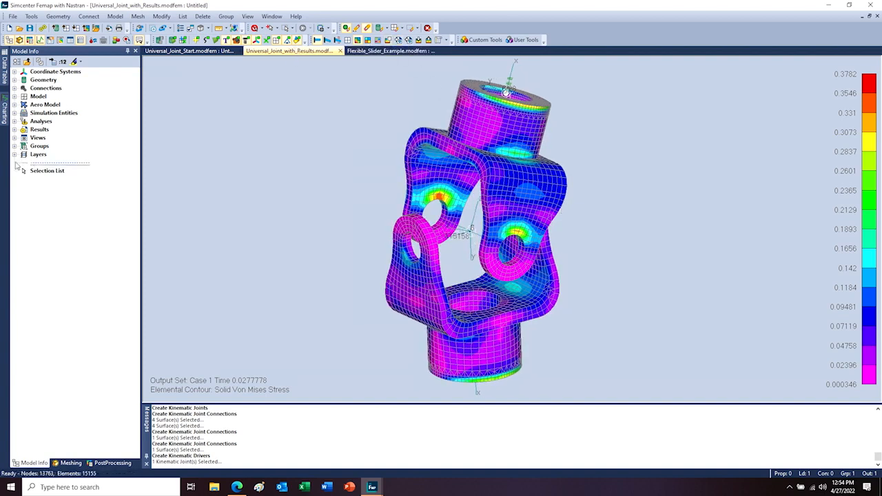
left_click(14, 130)
left_click(23, 138)
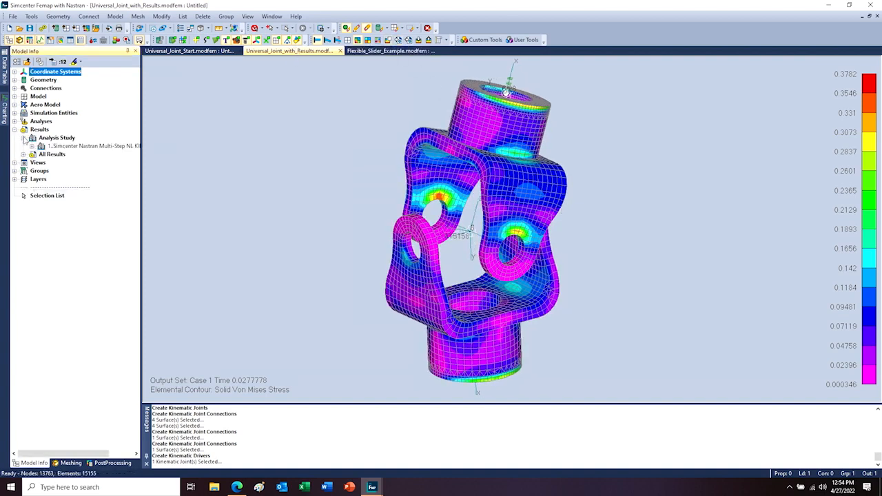
right_click(69, 149)
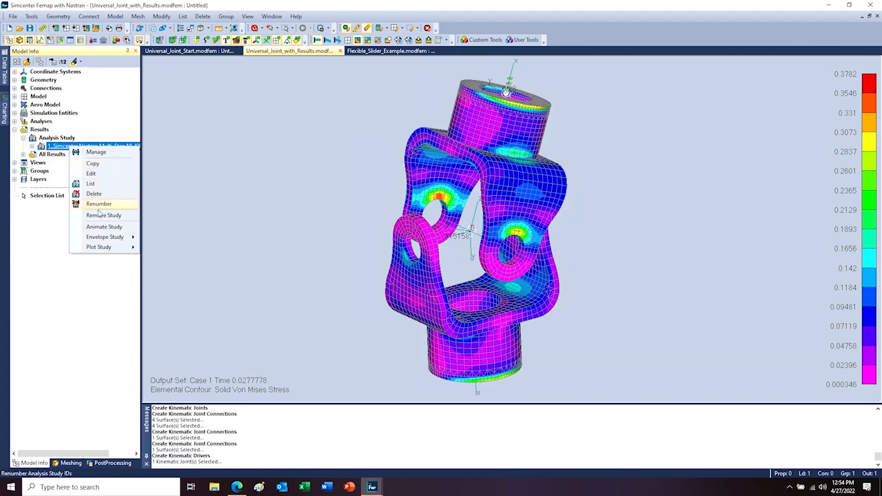
left_click(105, 230)
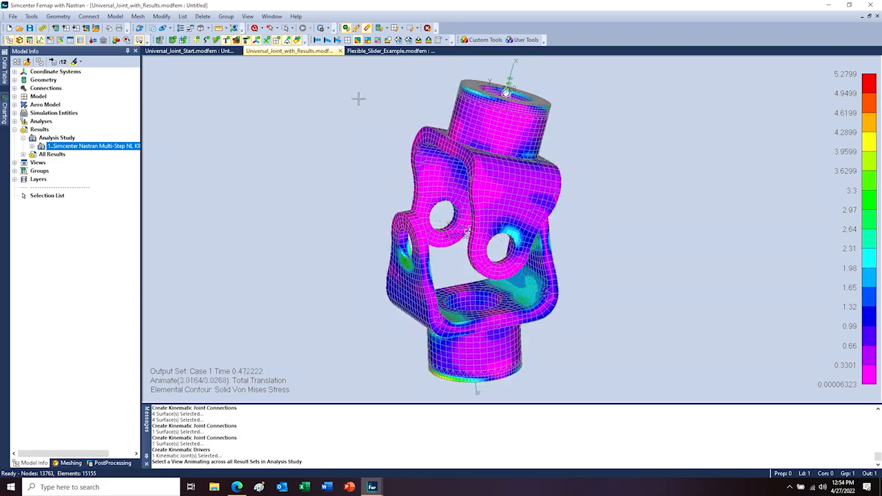
Switch to the Flexible_Slider_Example model and review the definition of its existing flexible slider.
left_click(388, 52)
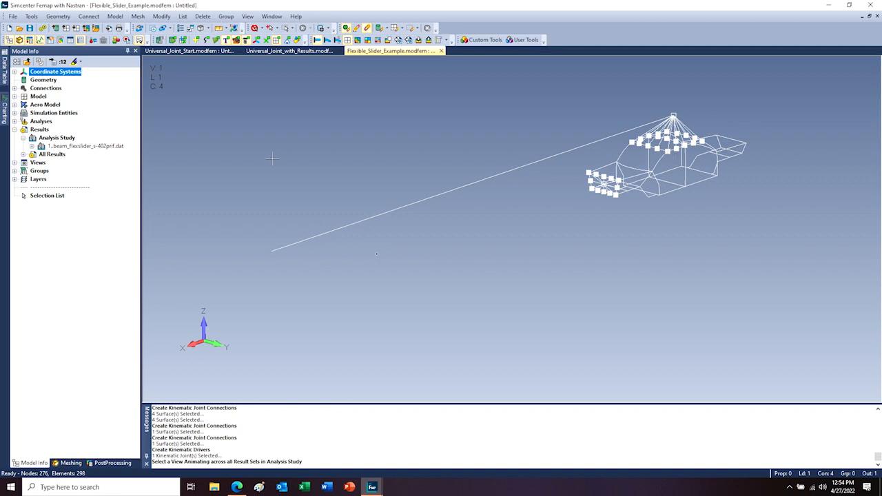
left_click(14, 113)
left_click(24, 154)
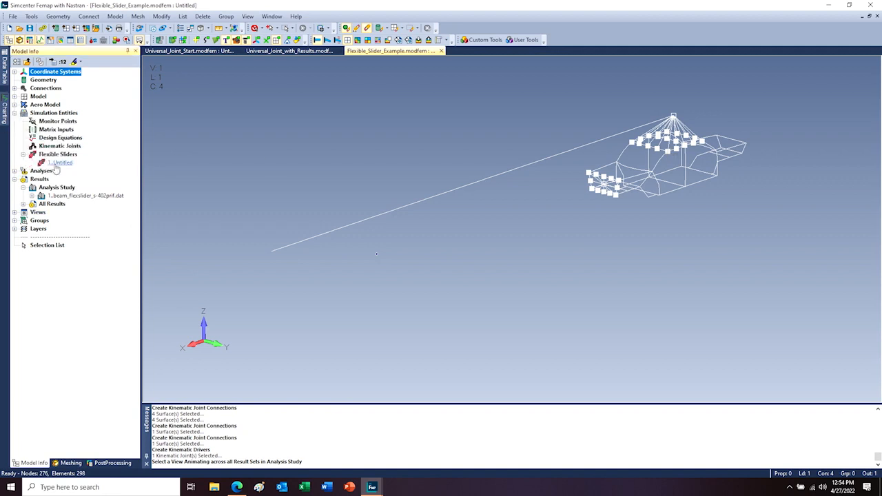
right_click(65, 166)
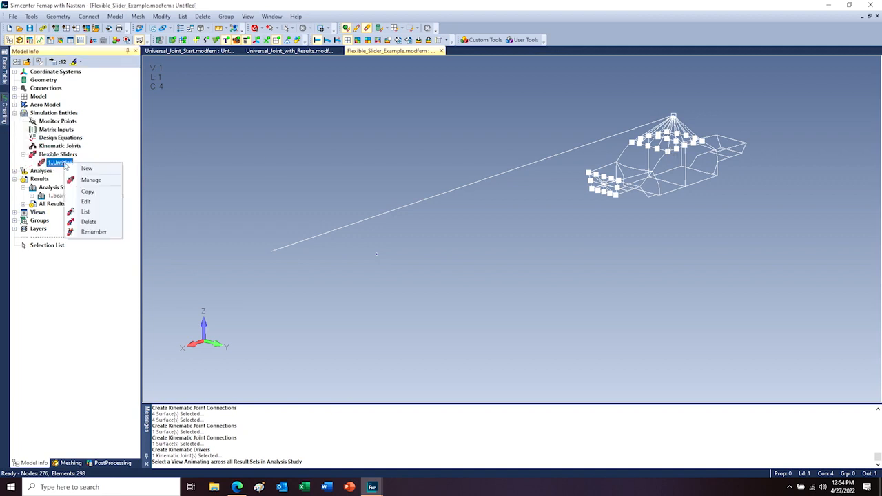
left_click(120, 204)
left_click_drag(427, 247, 290, 73)
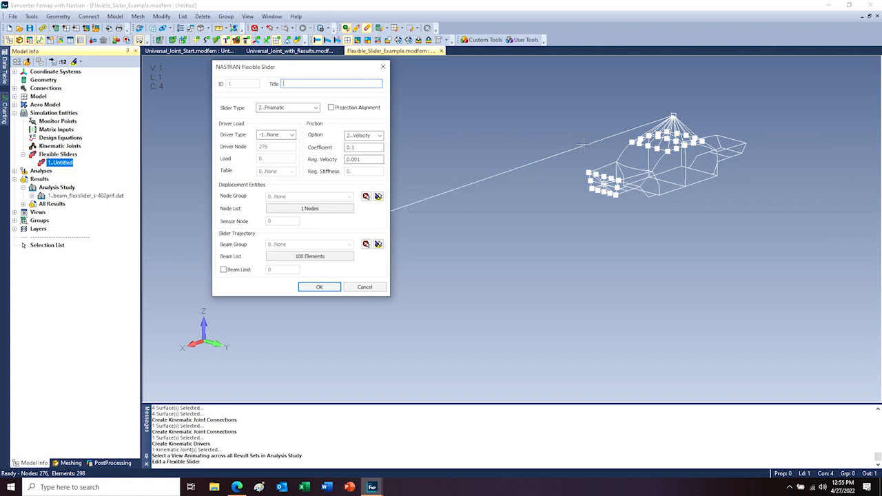
left_click(319, 287)
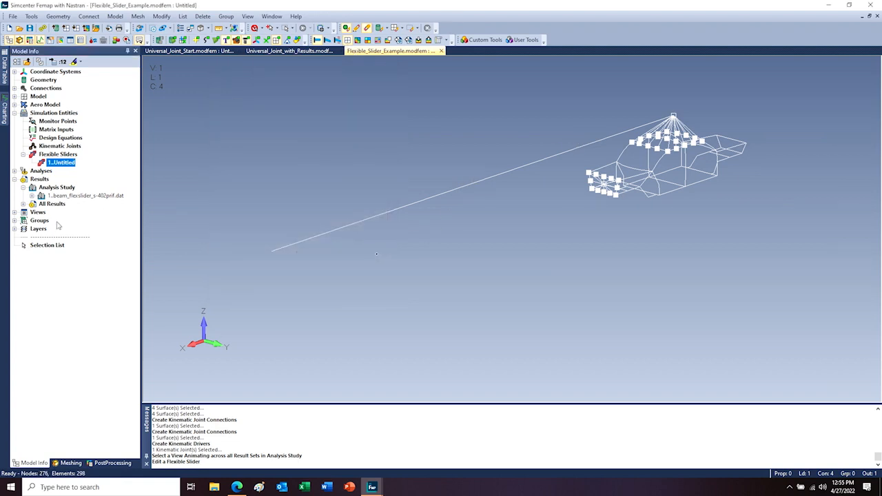
Animate the beam_flexslider_s-402prif.dat analysis study and switch the view to a contour display.
left_click(82, 197)
right_click(88, 196)
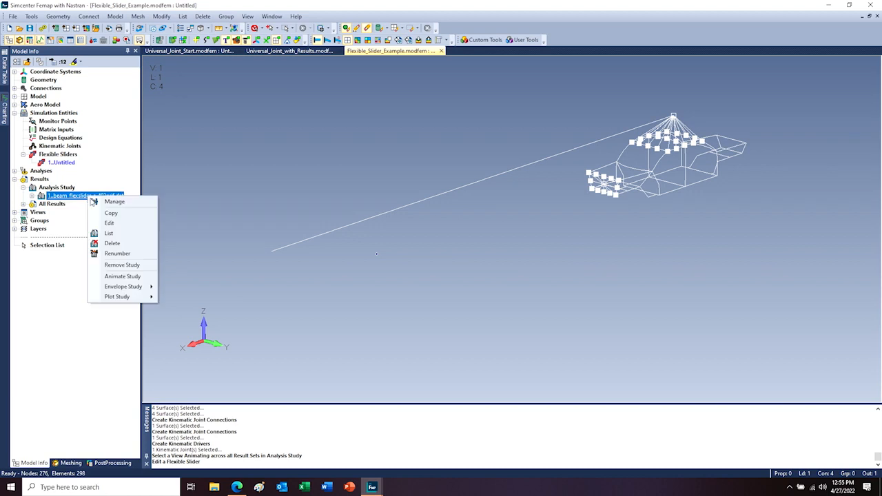
left_click(123, 277)
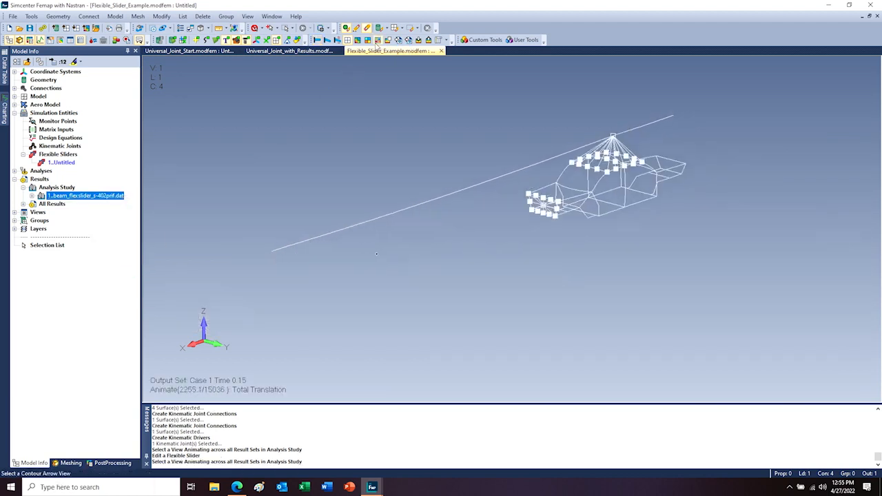
left_click(358, 40)
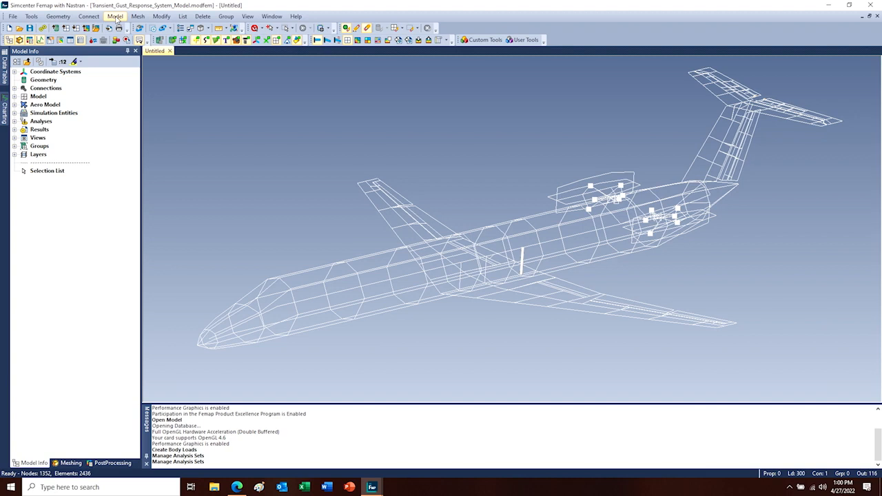
Examine the vertical gust load definition in the aircraft model's body loads, leaving without changes.
left_click(116, 17)
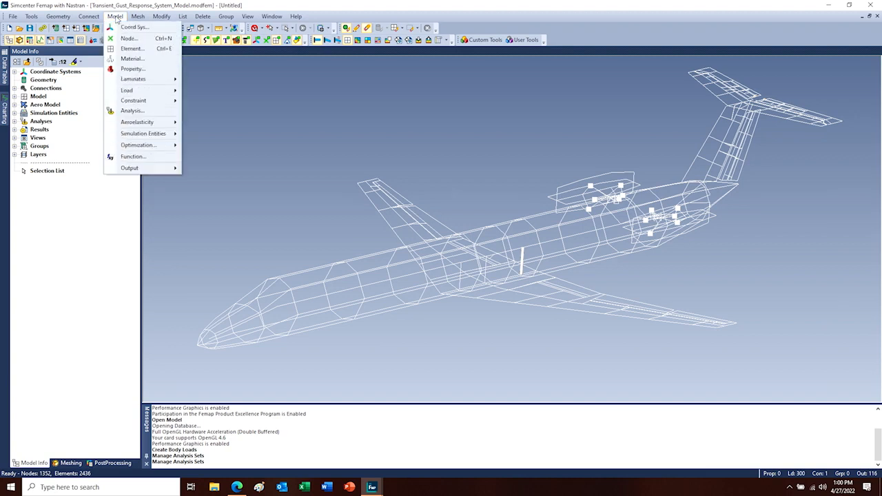
mouse_move(137, 91)
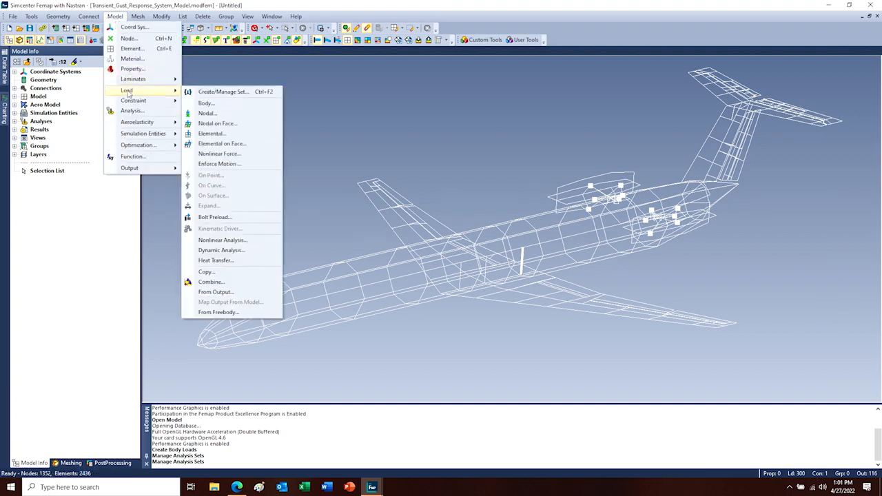
left_click(218, 102)
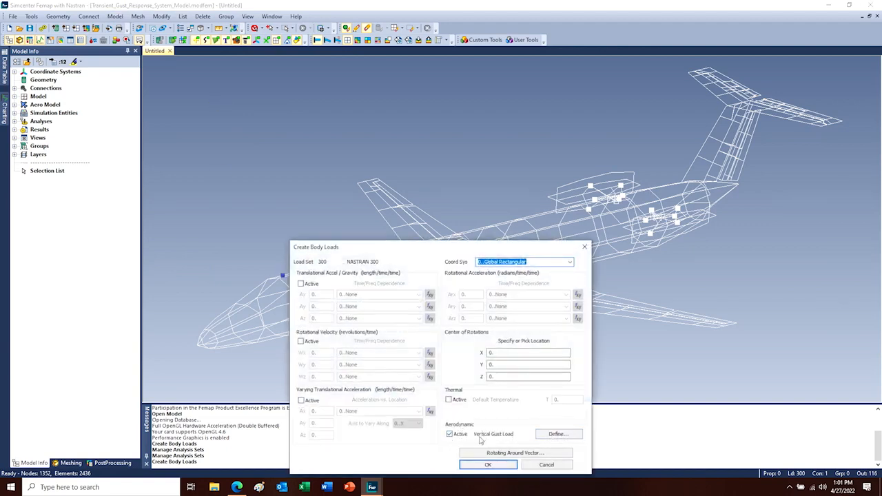
left_click(556, 434)
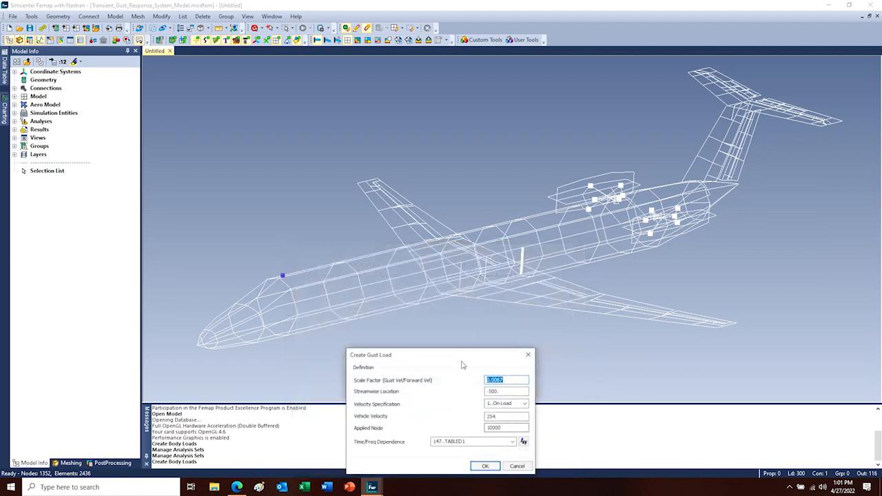
left_click_drag(445, 303, 420, 107)
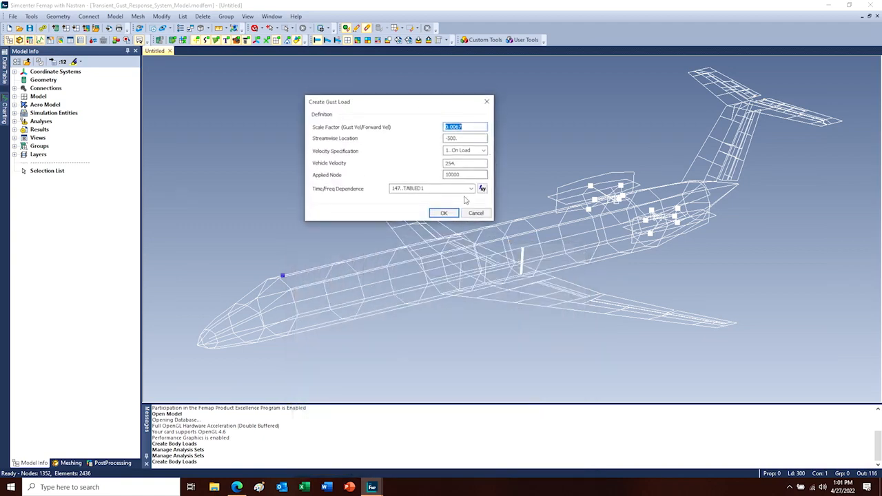
left_click(470, 214)
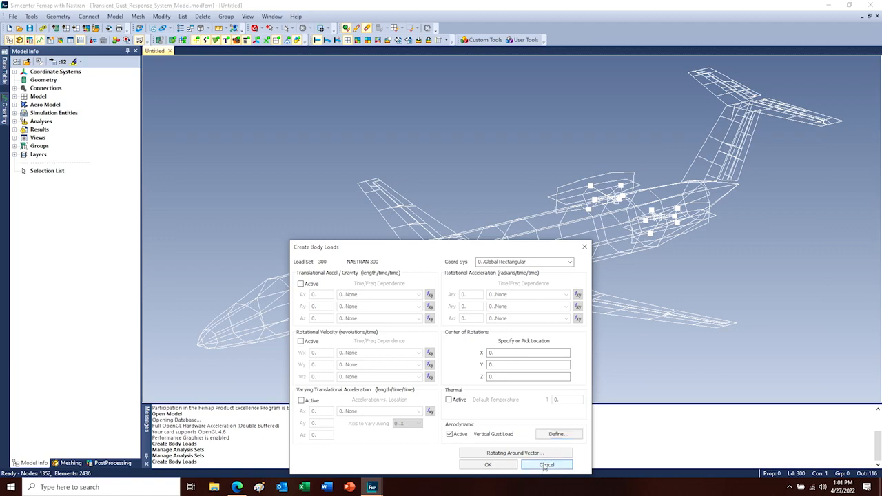
left_click(544, 464)
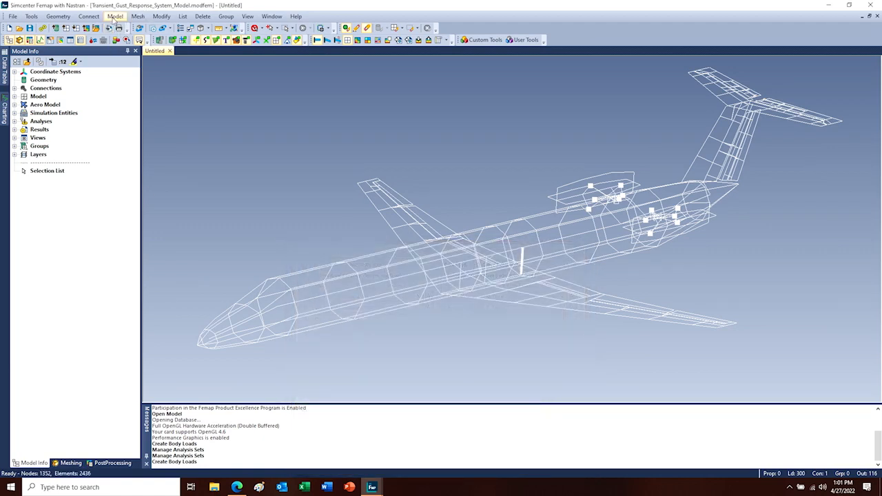
Create a new analysis set using Simcenter Nastran with the integrated solver and the Aeroelastic Random Response analysis type.
left_click(114, 17)
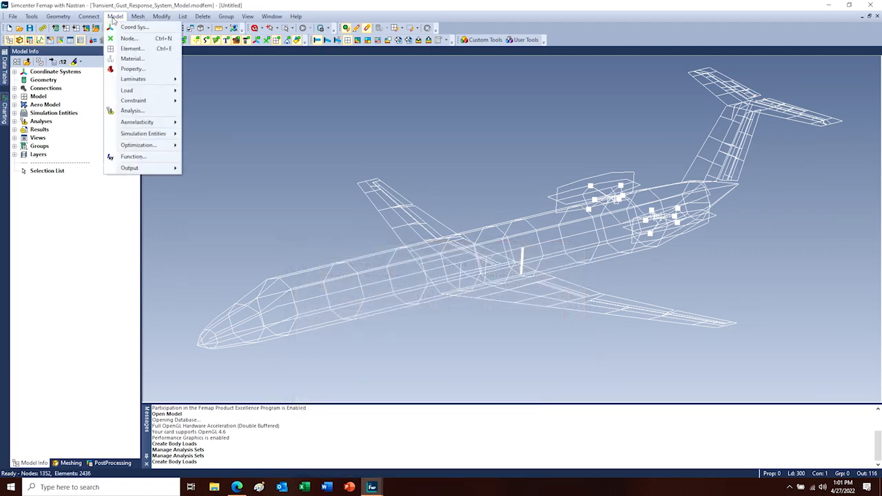
left_click(131, 112)
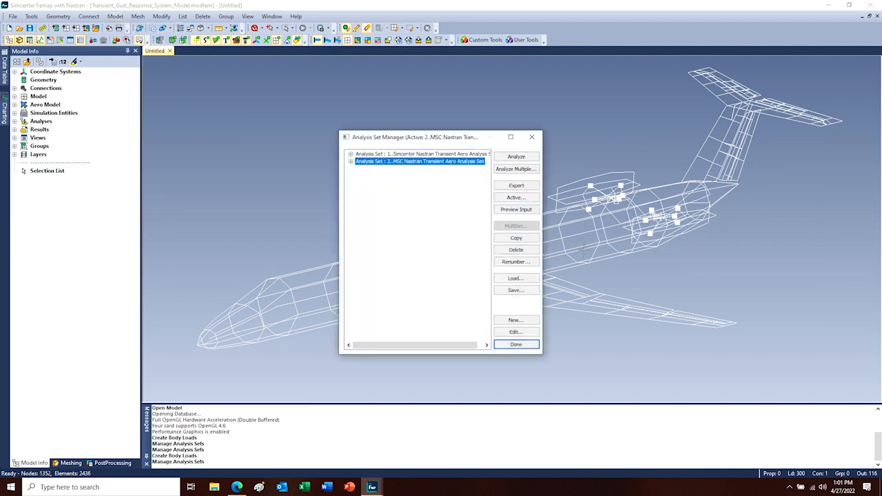
left_click(516, 321)
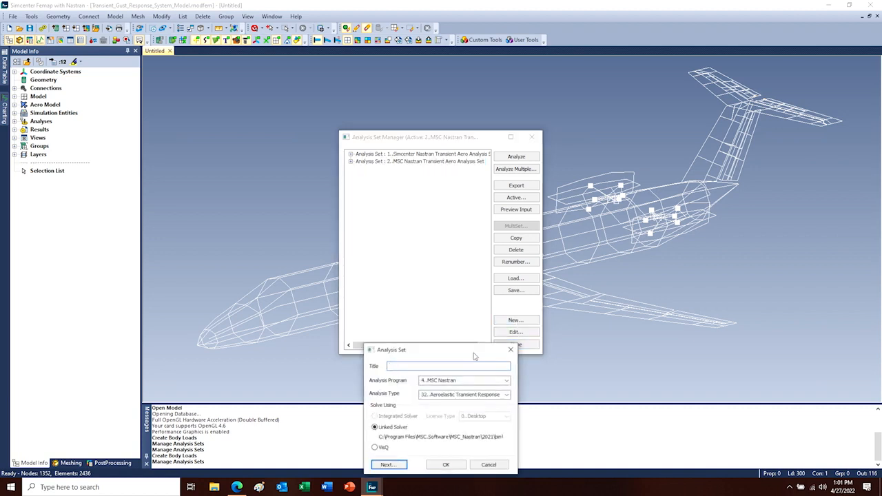
left_click_drag(472, 352, 397, 175)
left_click(427, 199)
left_click(373, 250)
left_click(428, 213)
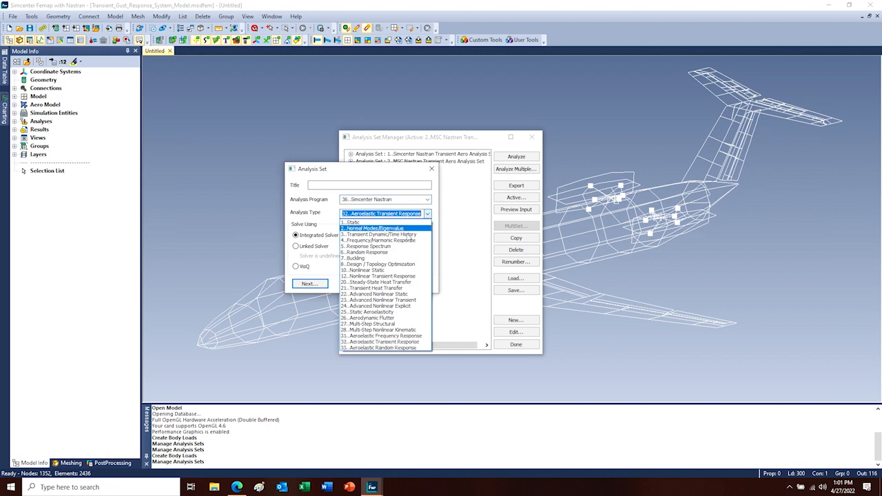
left_click(379, 348)
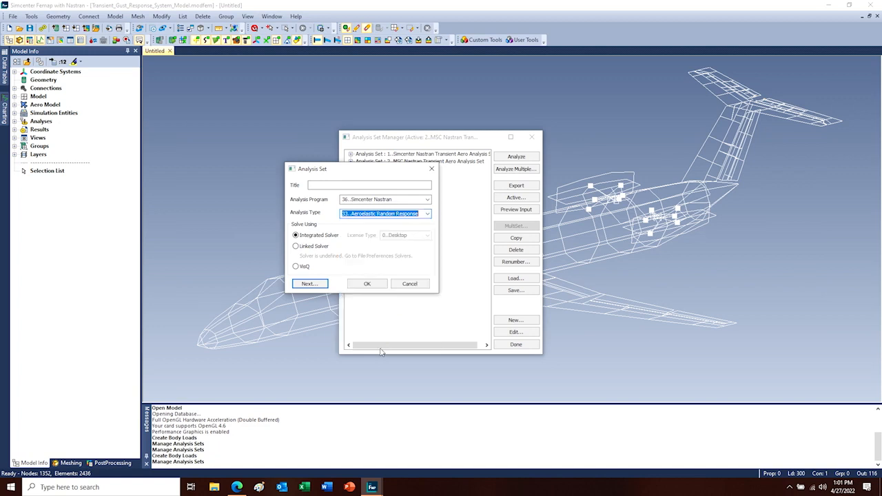
left_click(374, 288)
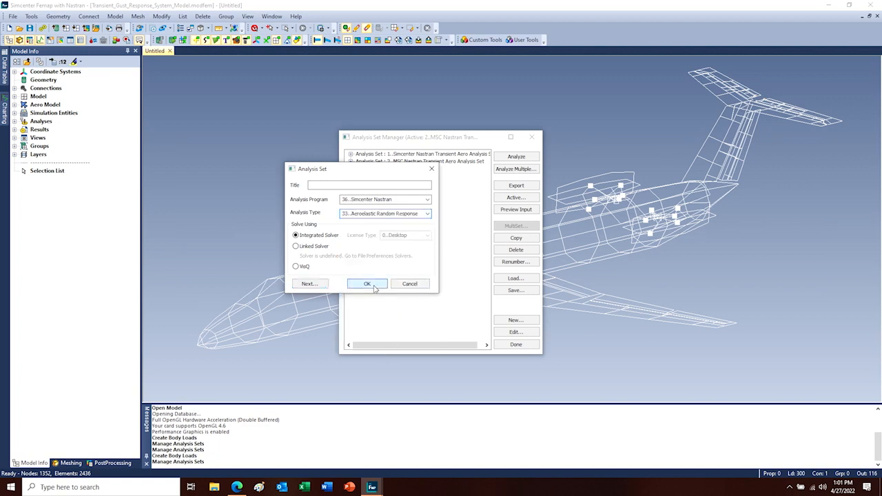
Edit the dynamics options of the new random aero analysis set and enable the three listed FREQ1 response frequencies.
left_click(359, 199)
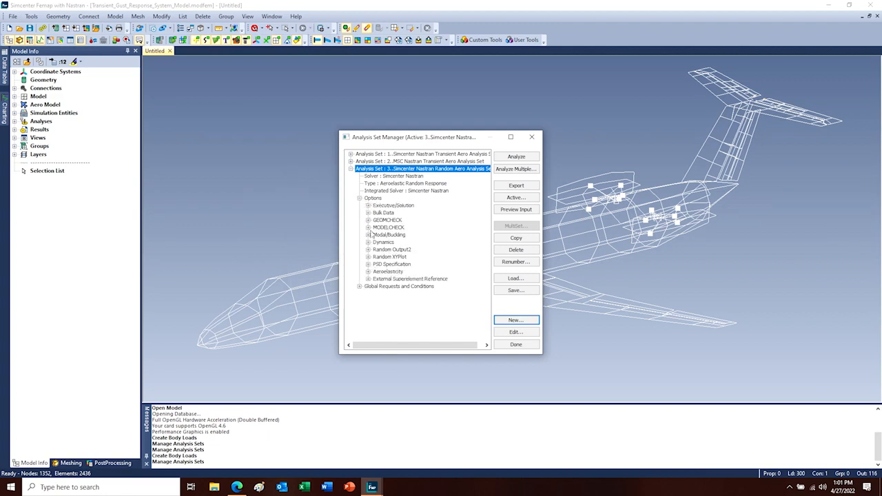
left_click(383, 242)
left_click(502, 332)
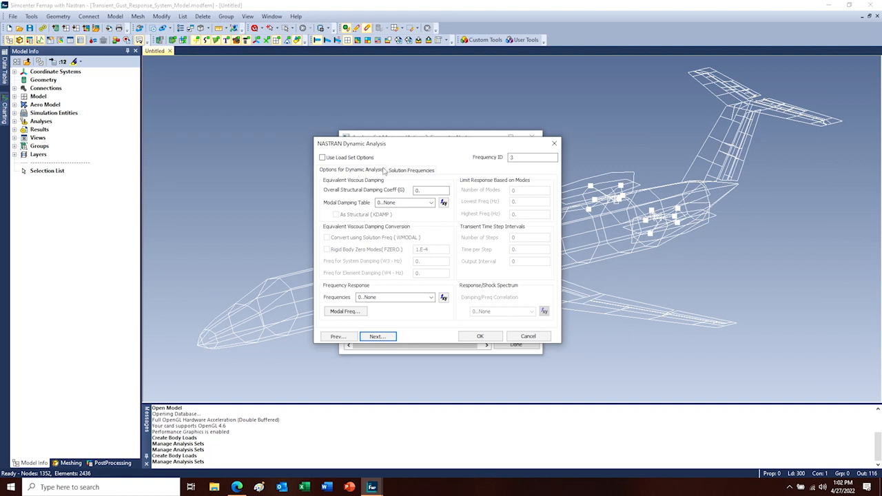
left_click(405, 173)
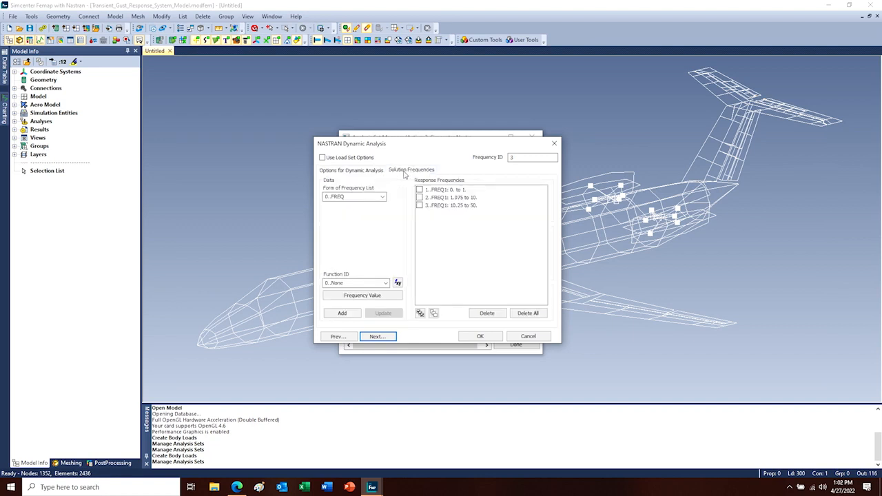
left_click(419, 198)
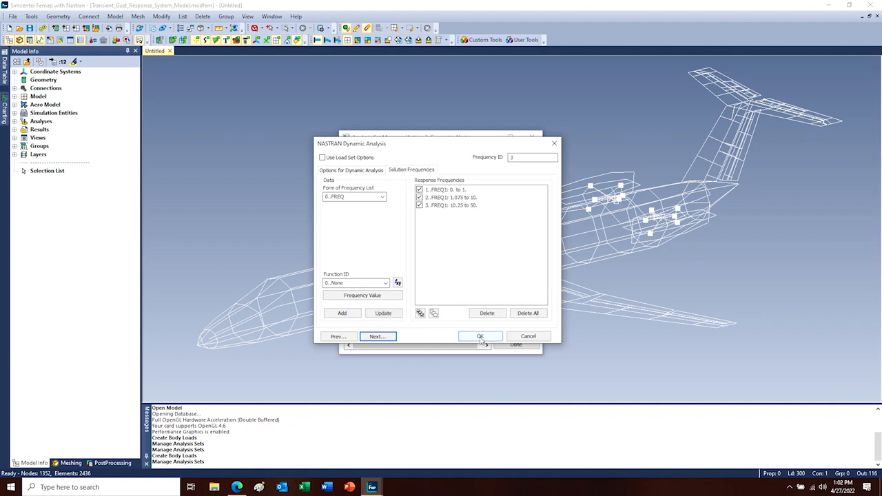
Advance to the power spectral density factors (SOL146) and switch the correlation input to Gust PSD with the von Karman model.
left_click(384, 337)
left_click(416, 465)
left_click(420, 466)
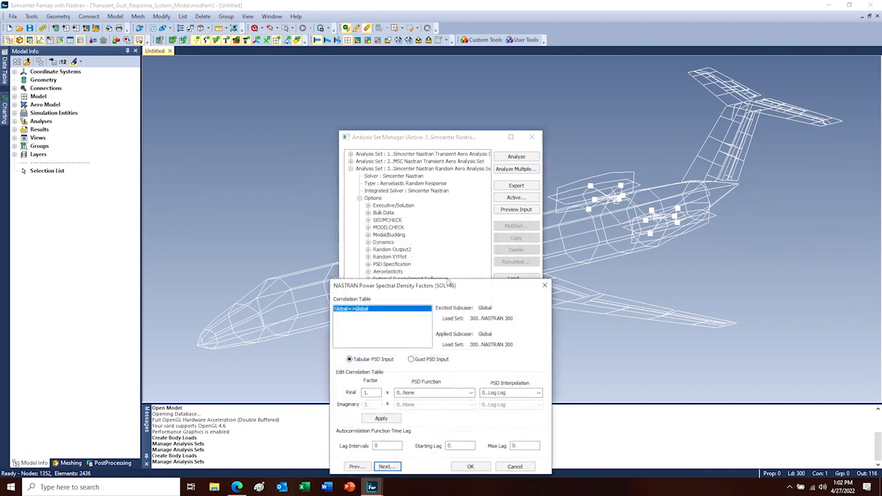
left_click_drag(434, 292, 420, 148)
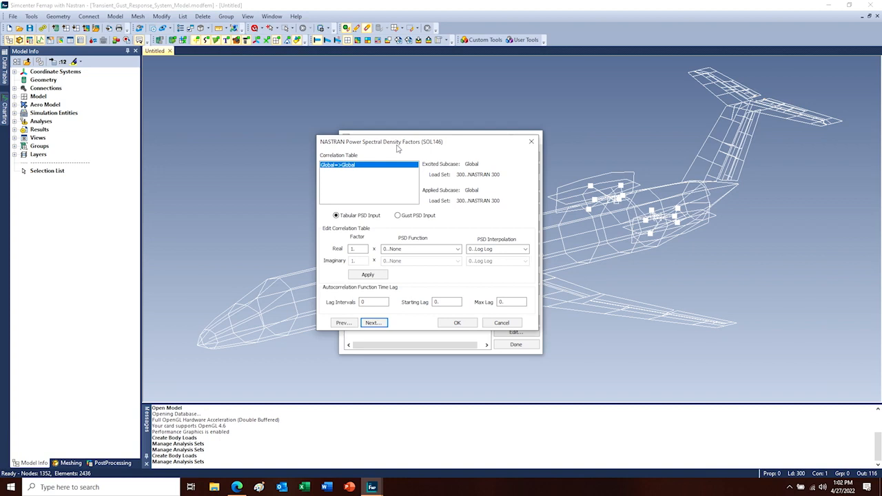
left_click(398, 216)
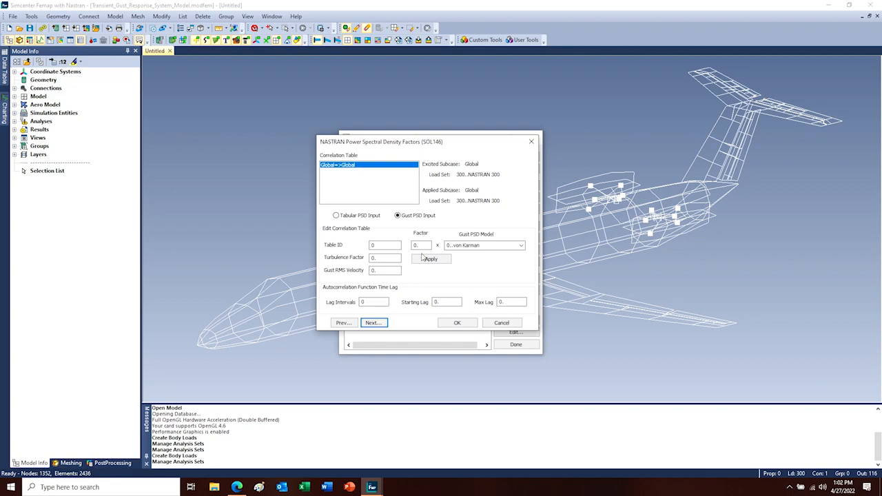
Review the AEROx and MKAEROx aerodynamic data without entering values, and leave the analysis set manager.
left_click(372, 323)
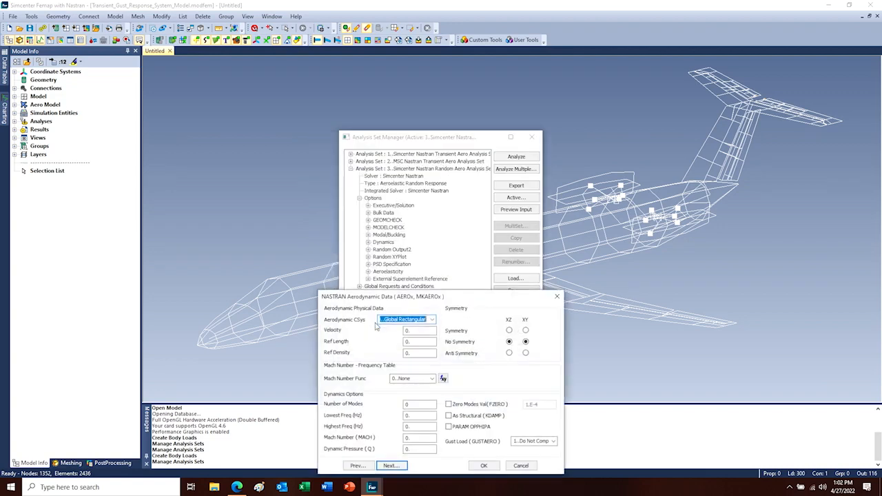
left_click_drag(437, 337, 453, 162)
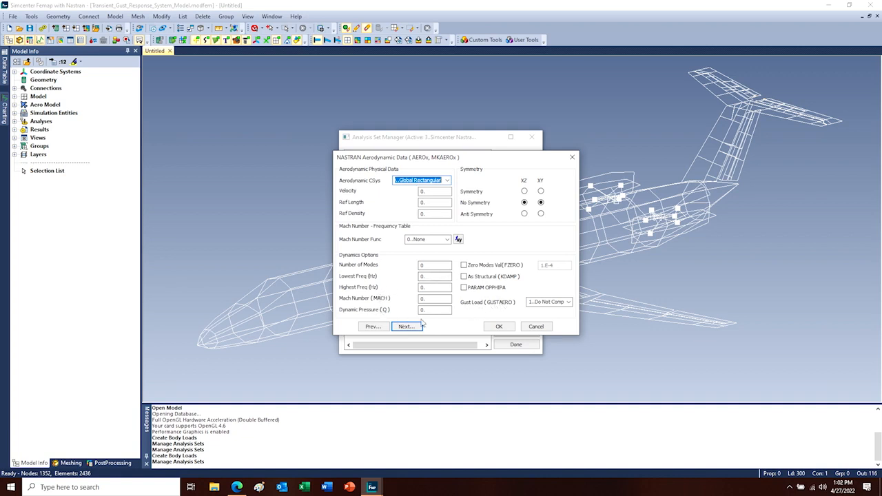
left_click(499, 326)
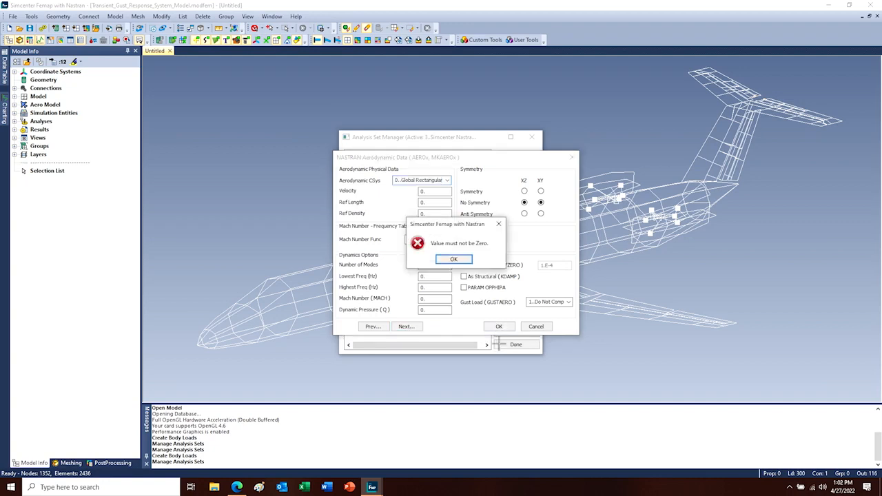
left_click(458, 264)
left_click(507, 326)
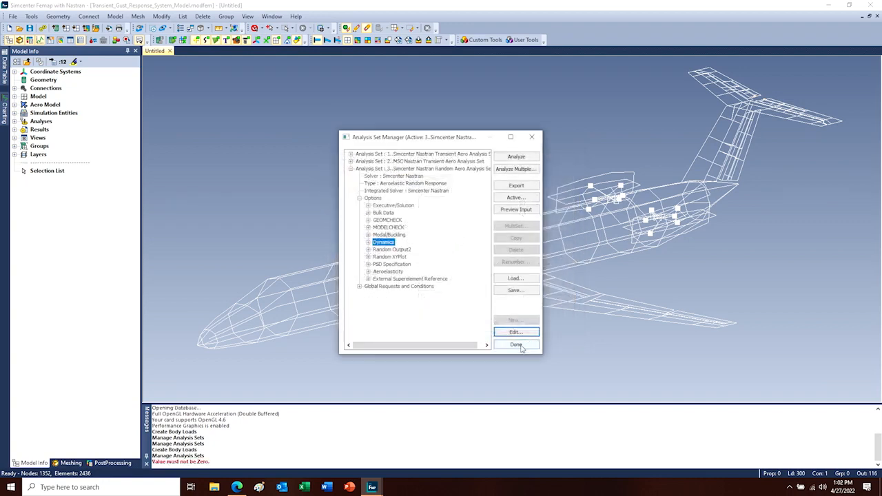
left_click(517, 340)
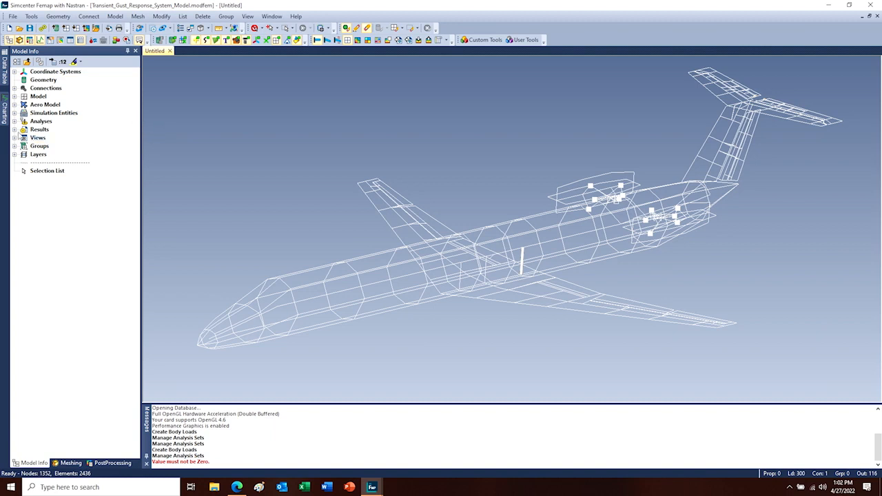
Animate the Transient Results analysis study on the aircraft model and switch the view to a contour display.
left_click(15, 130)
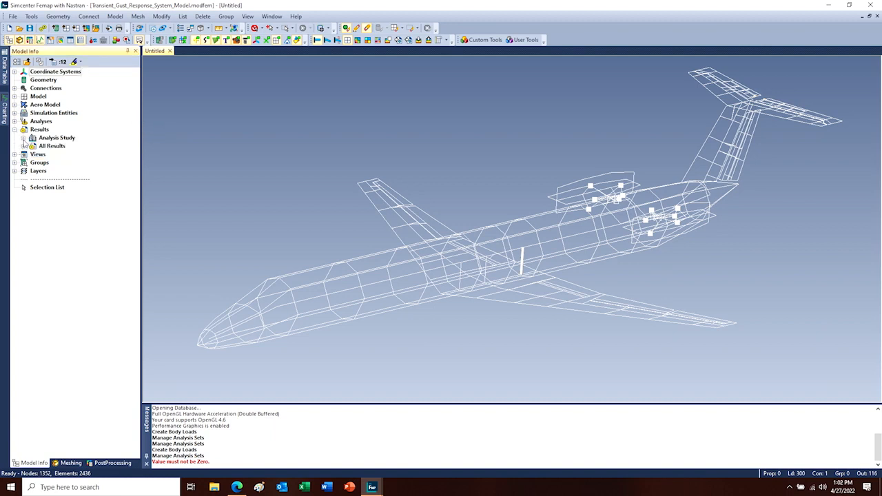
left_click(23, 137)
right_click(67, 155)
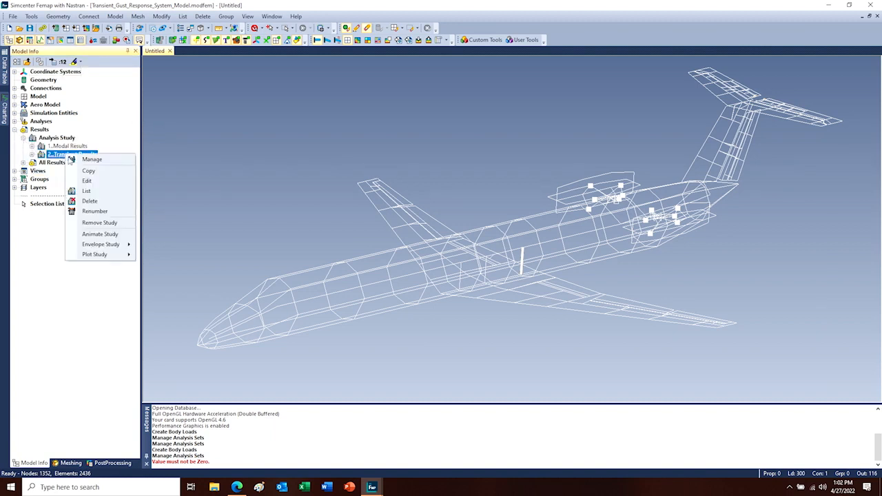
left_click(93, 235)
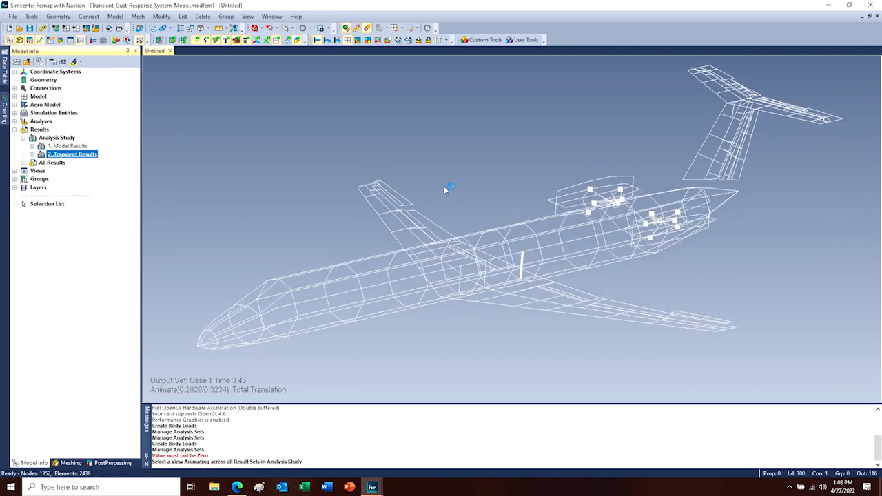
left_click(358, 40)
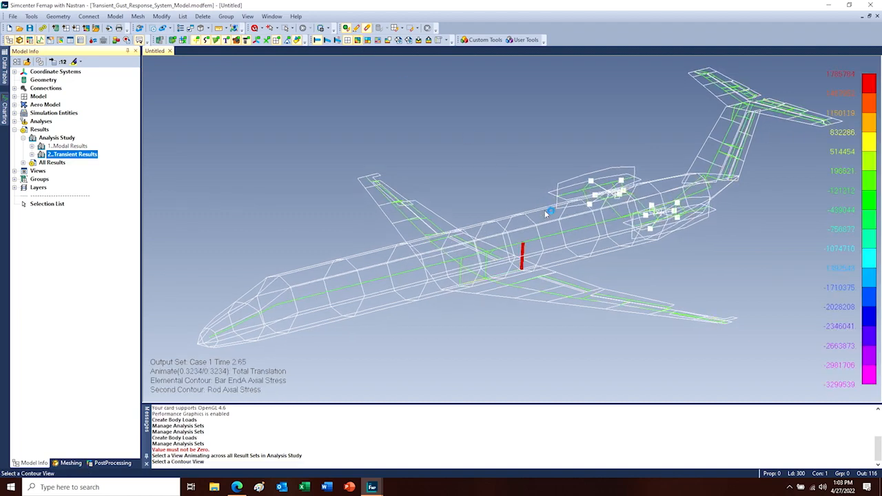